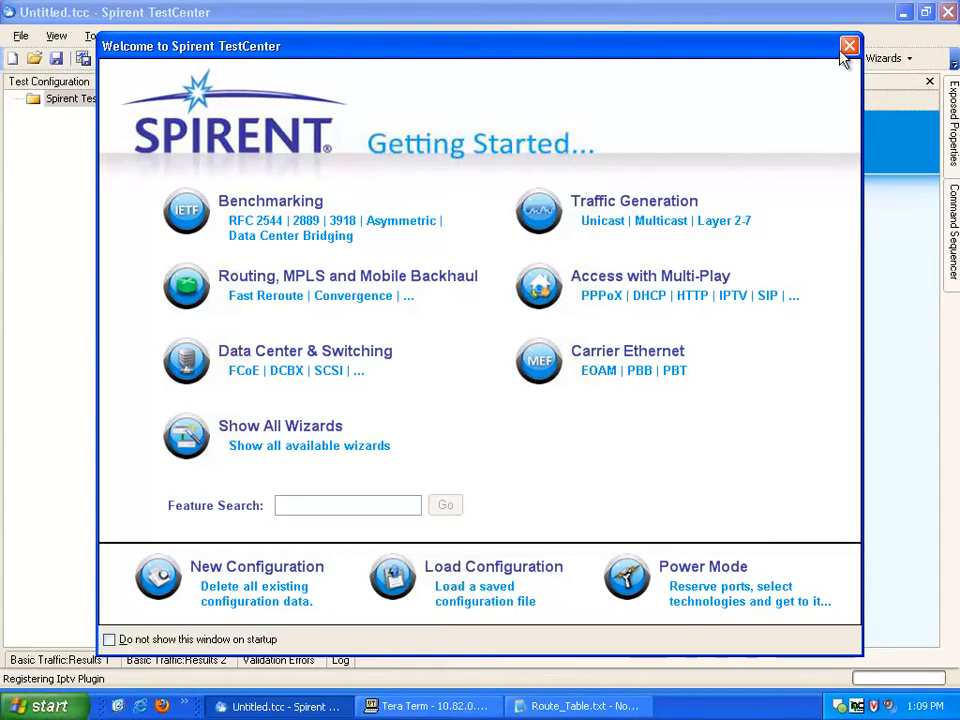
# - Dismiss the welcome window and reserve ports 1 and 2 of slot 2 on chassis 10.82.0.17
pyautogui.click(848, 47)
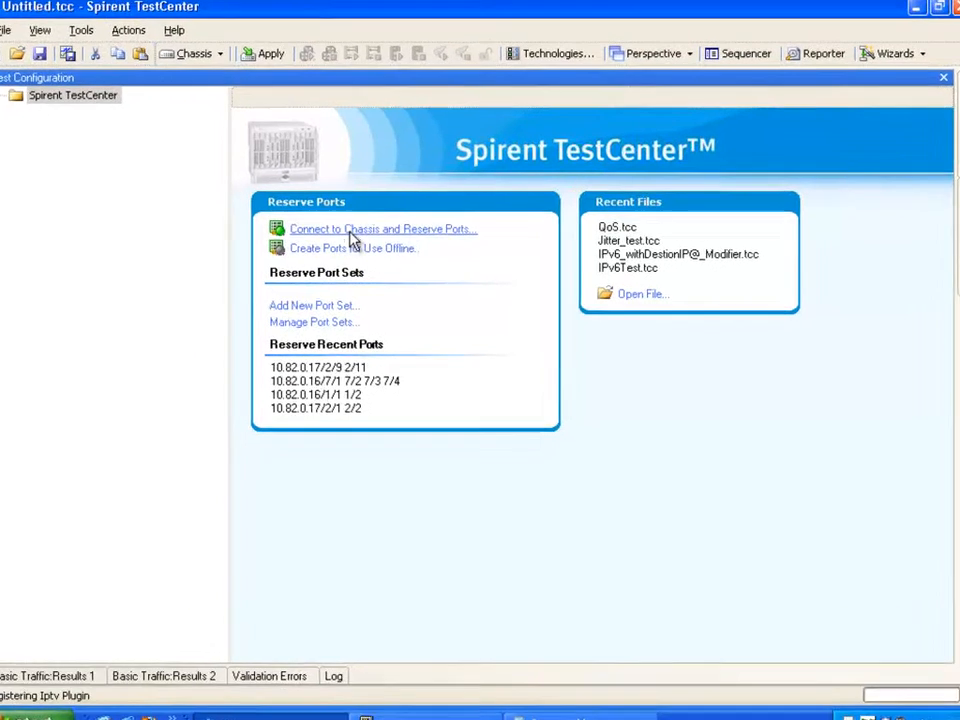
pyautogui.click(357, 236)
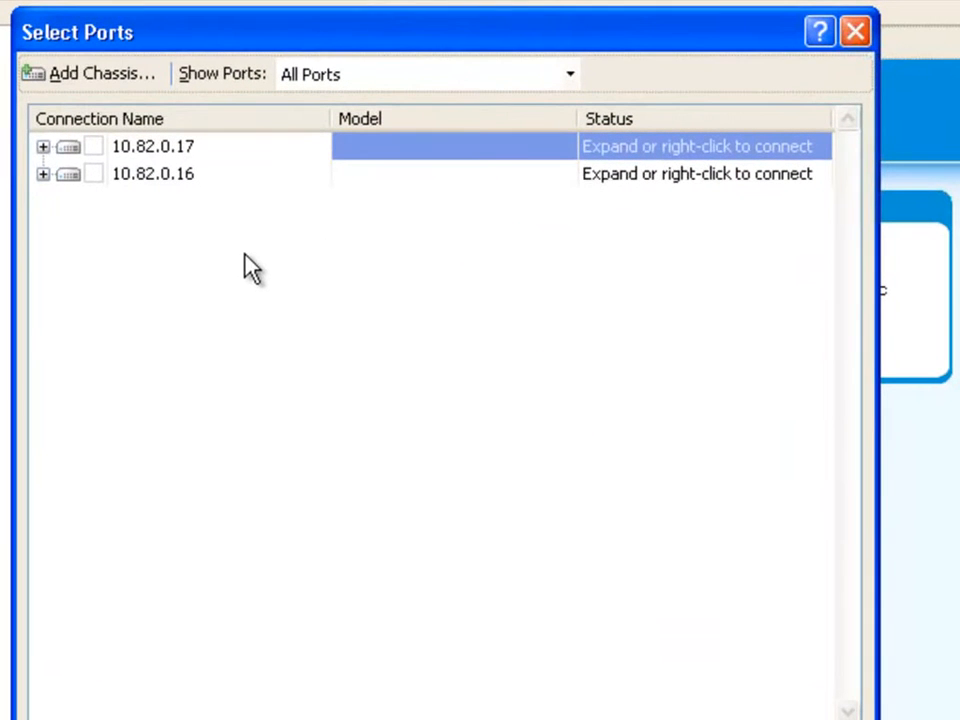
pyautogui.click(44, 147)
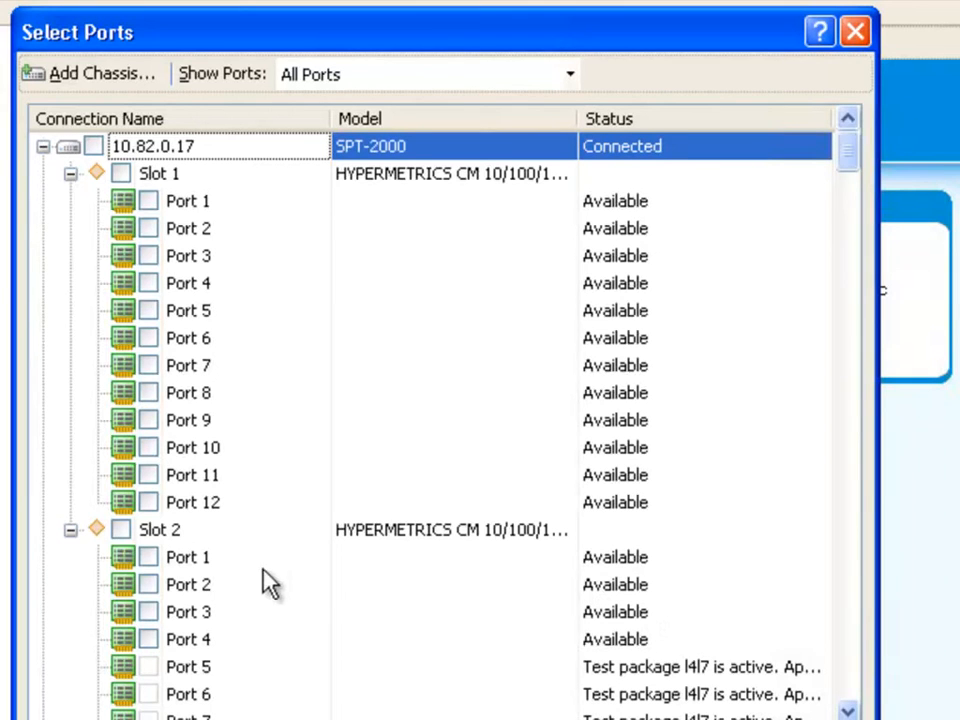
pyautogui.click(149, 558)
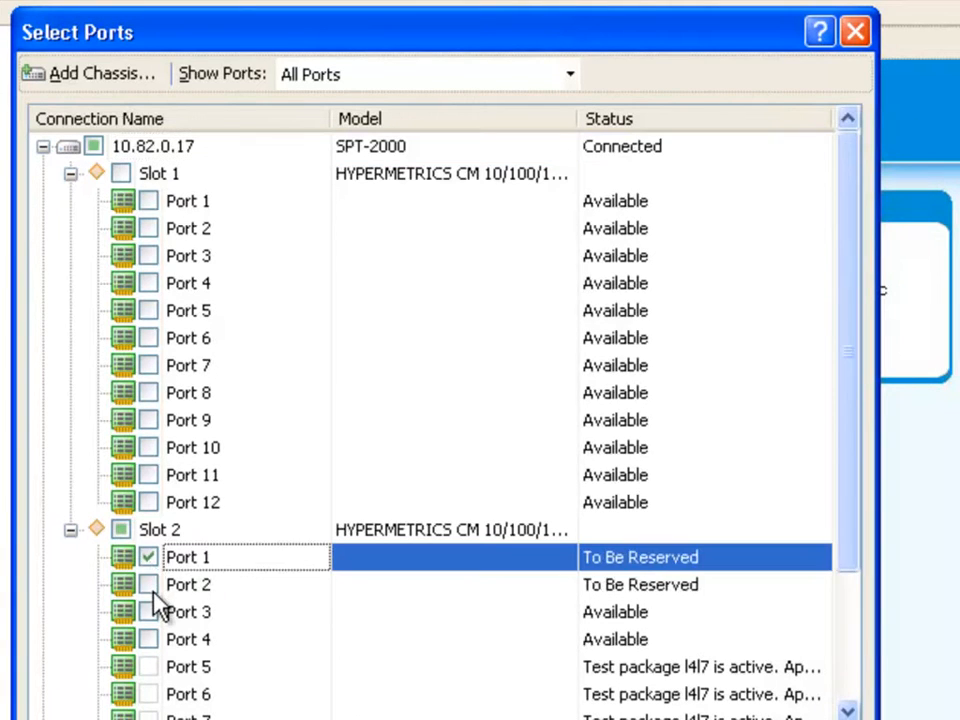
pyautogui.click(152, 588)
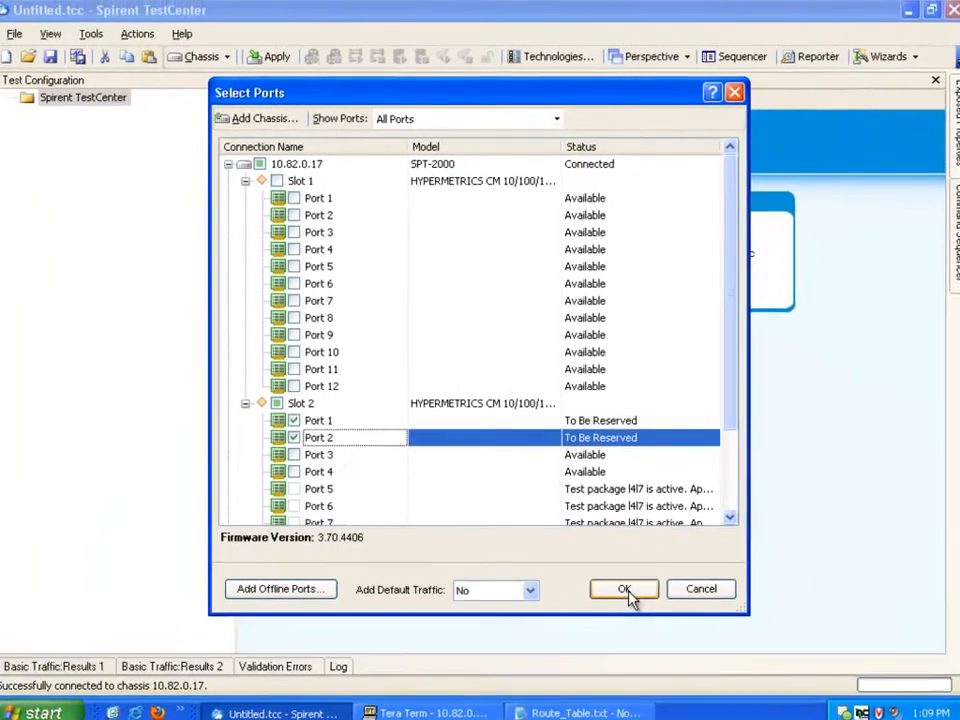
pyautogui.click(625, 584)
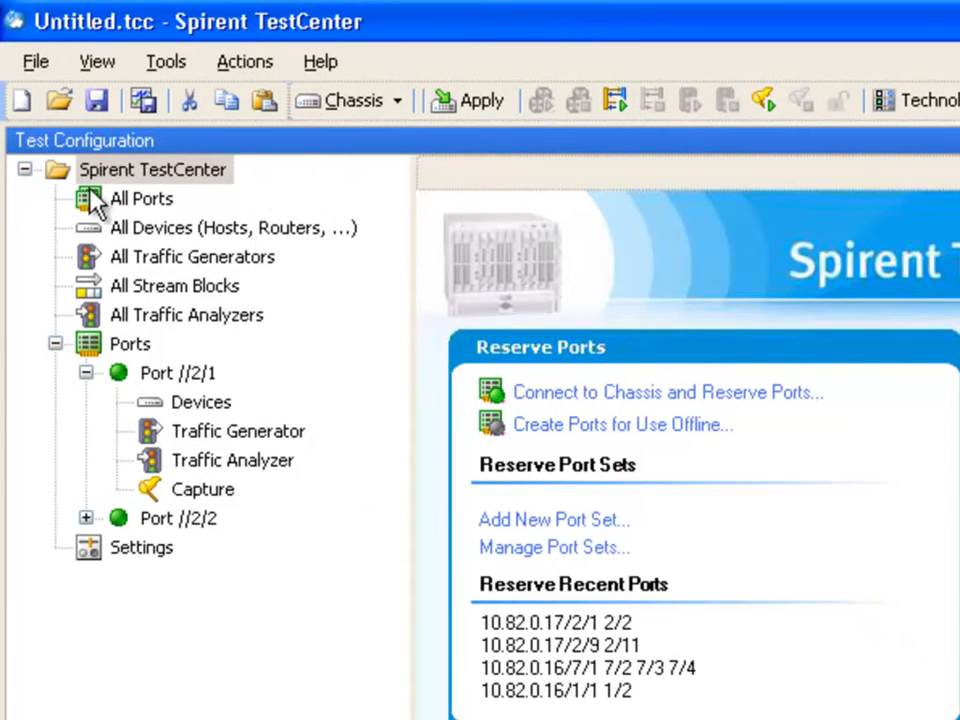
# - Disable auto negotiation for Port //2/1 and Port //2/2 in the configuration of all ports
pyautogui.click(133, 205)
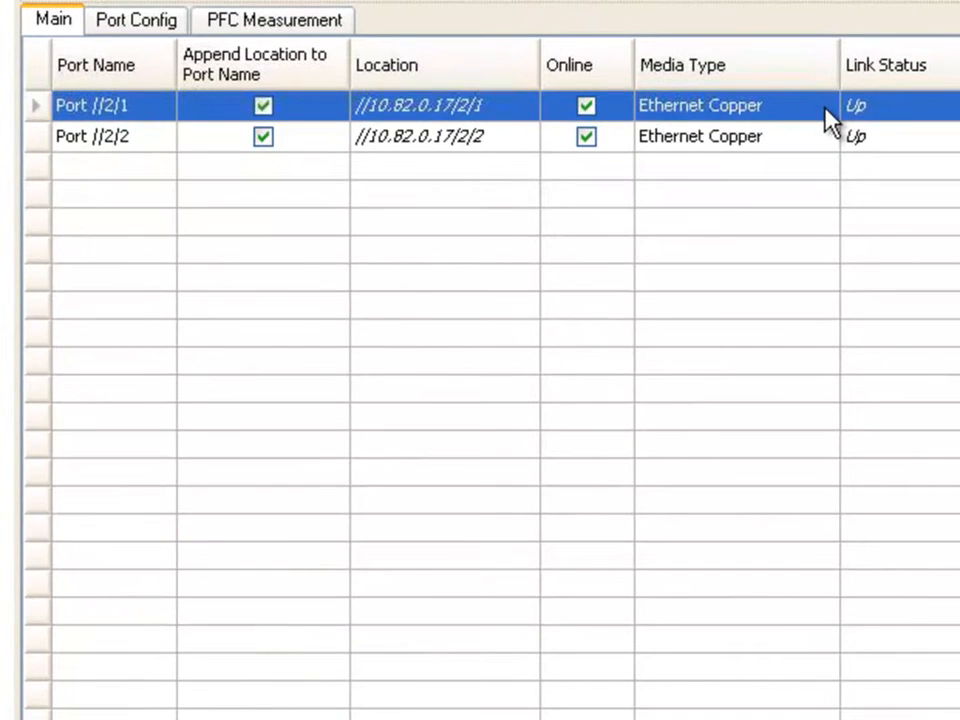
pyautogui.click(138, 26)
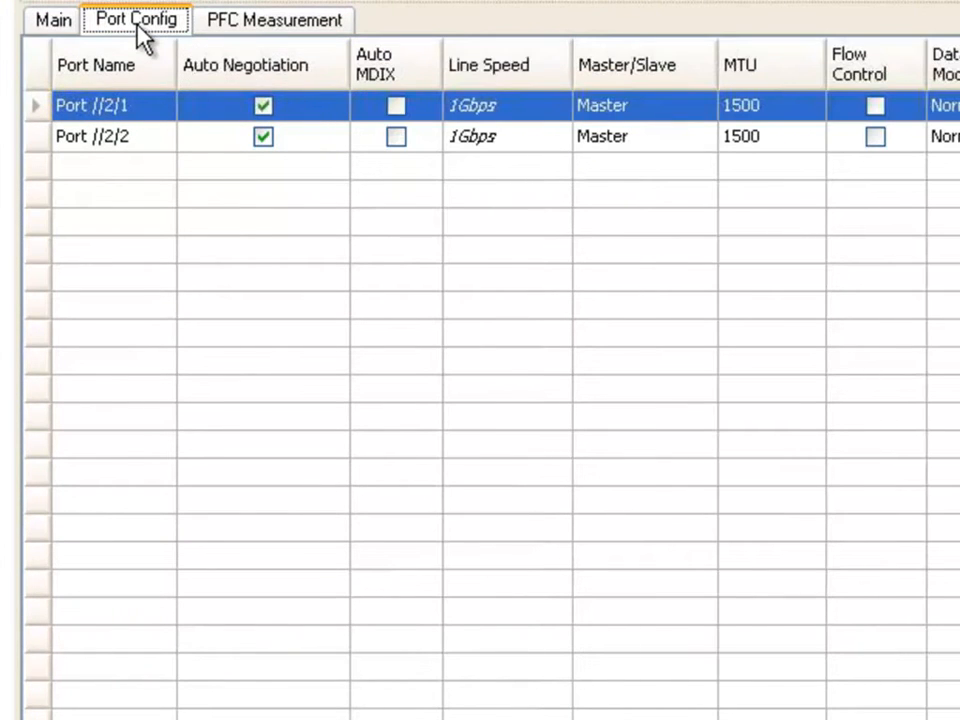
pyautogui.click(263, 105)
pyautogui.click(264, 136)
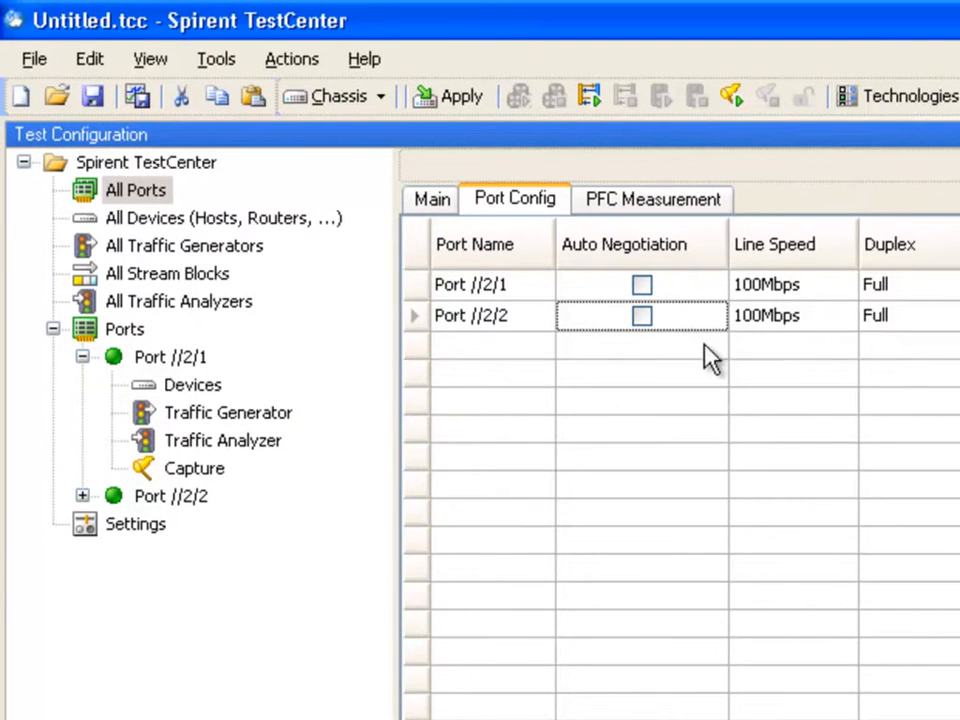
# - Start creating emulated devices on both Ethernet ports, Port //2/1 and Port //2/2
pyautogui.click(140, 219)
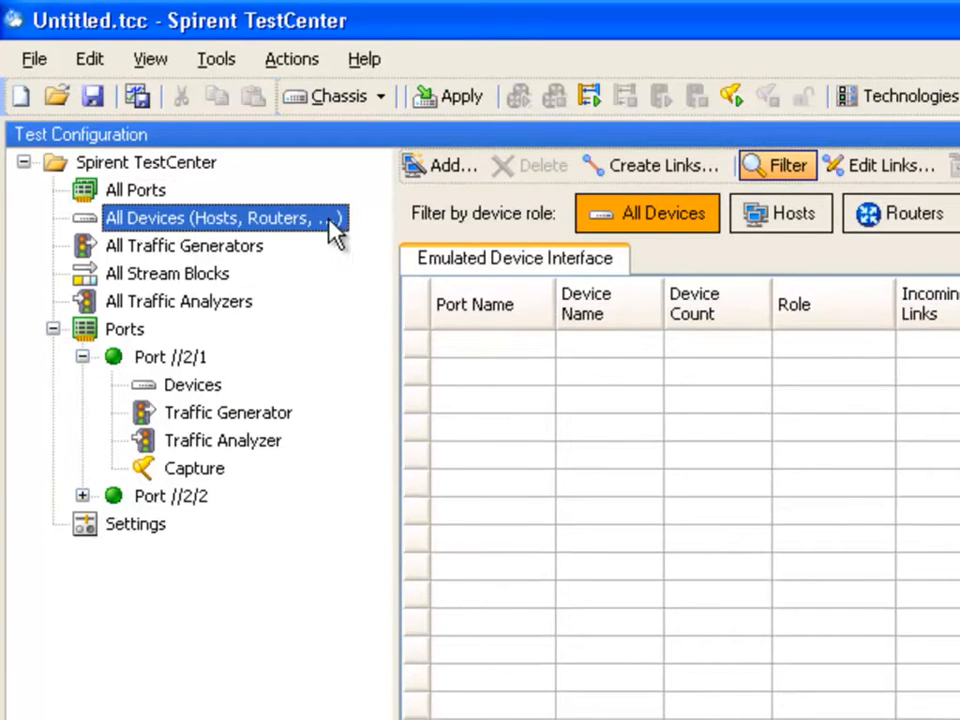
pyautogui.click(447, 172)
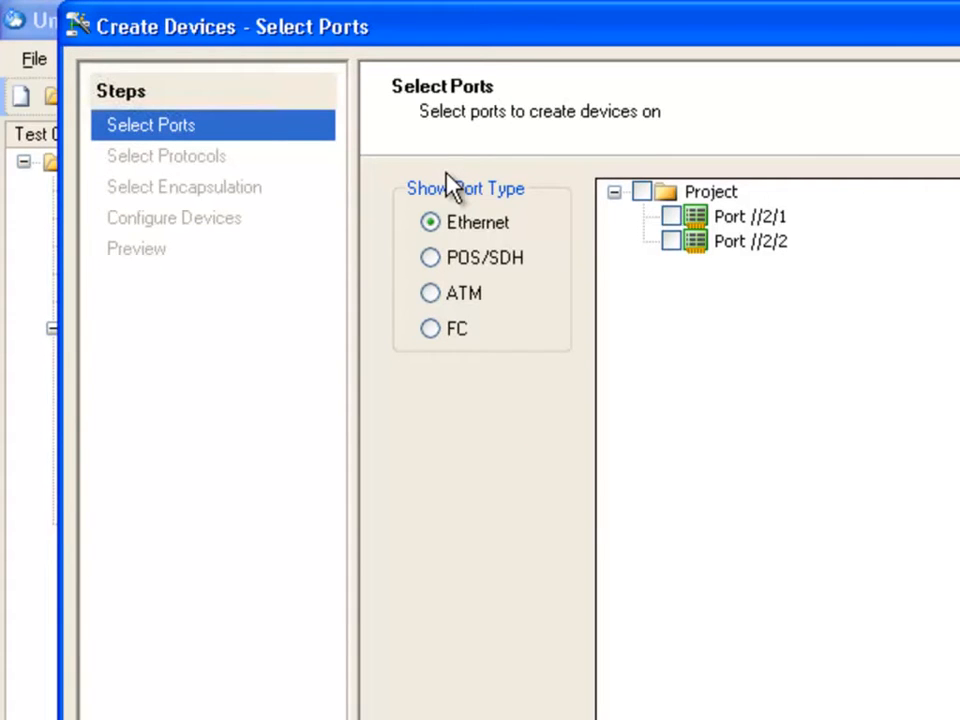
pyautogui.click(641, 192)
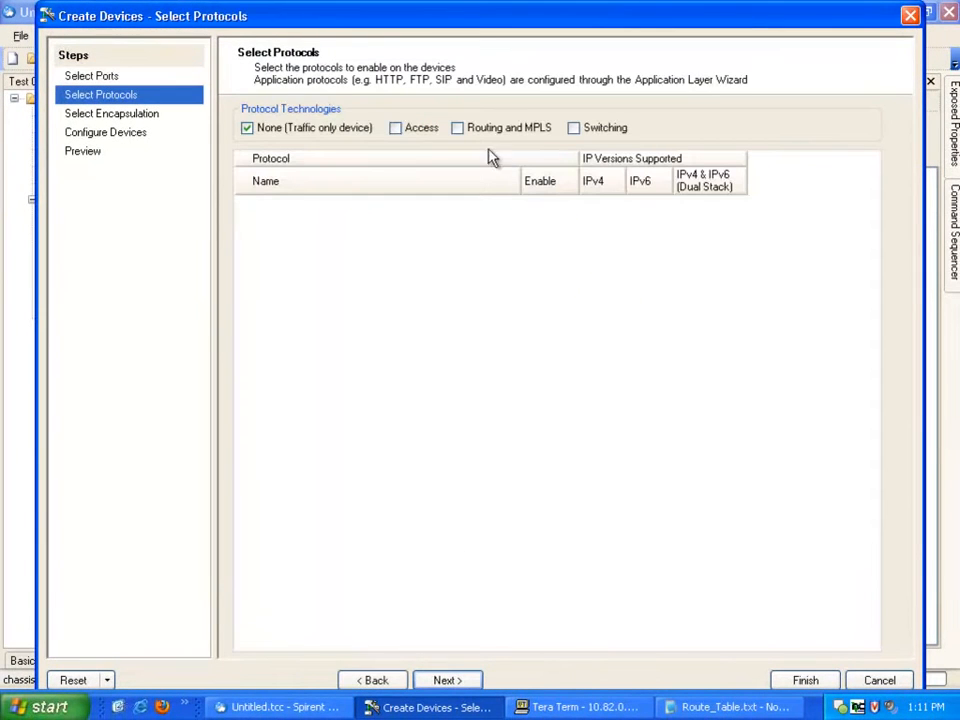
# - Enable BGP with route generation from the Routing and MPLS protocols and accept IPv4 over Ethernet encapsulation
pyautogui.click(459, 130)
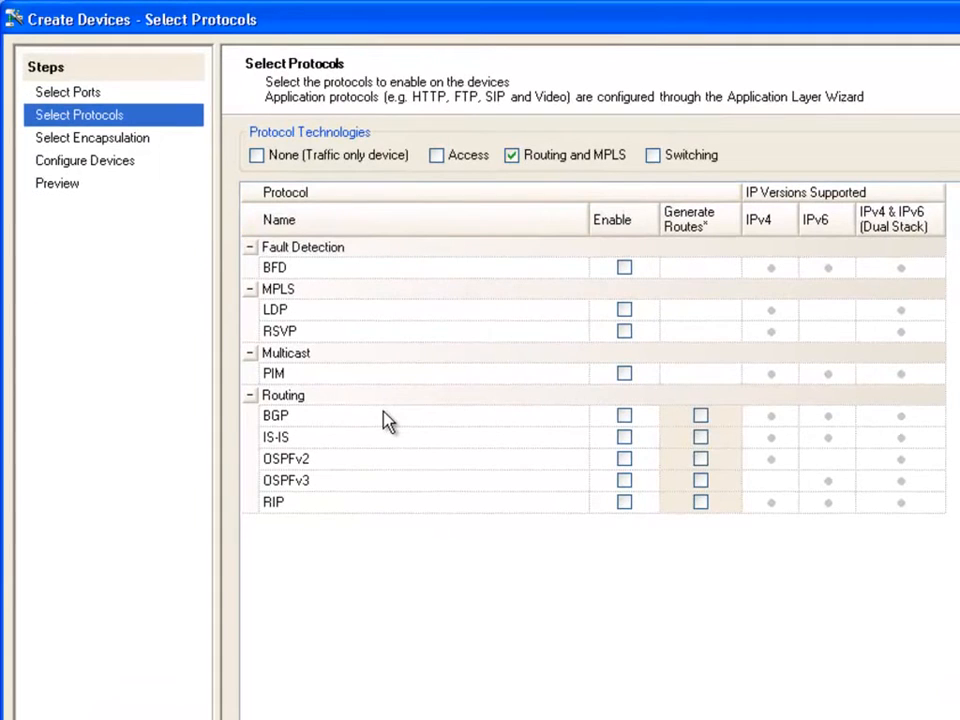
pyautogui.click(623, 416)
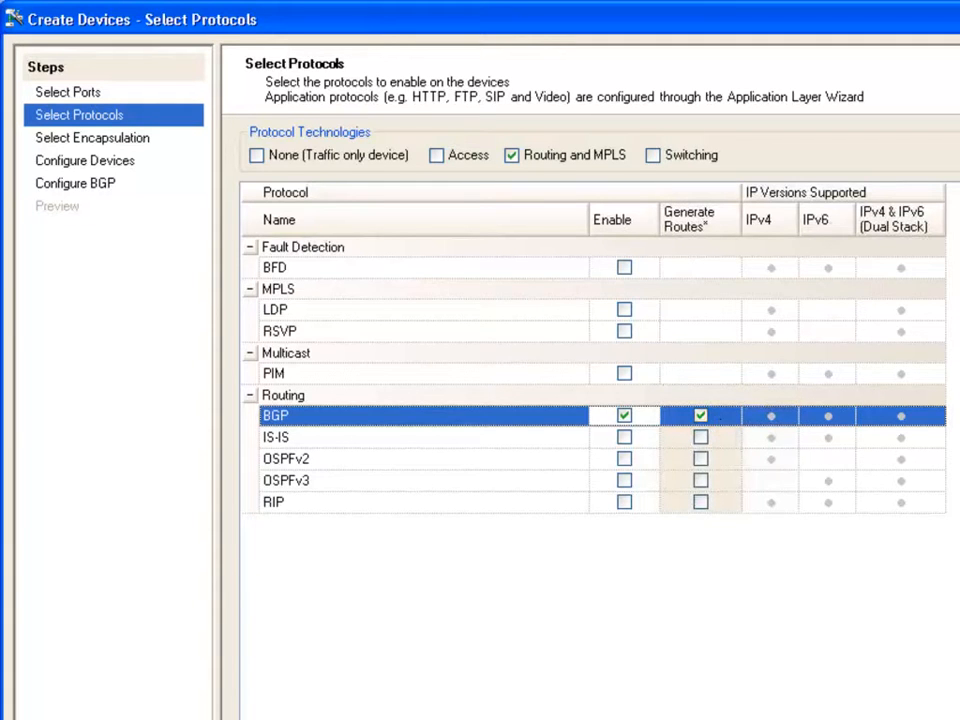
pyautogui.hotkey('alt', 'n')
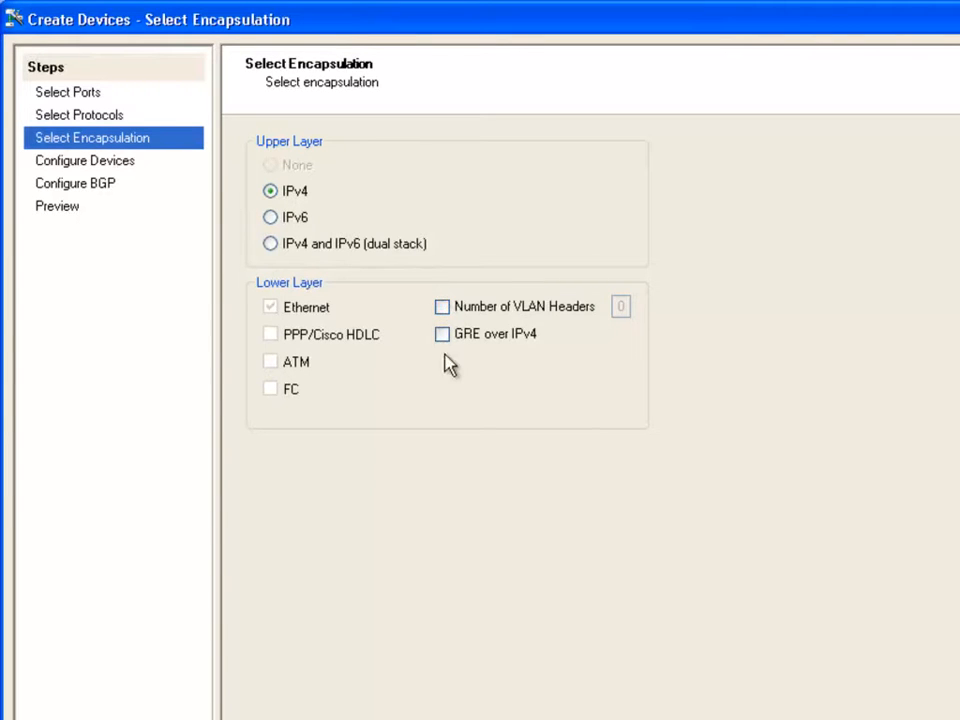
pyautogui.hotkey('alt', 'n')
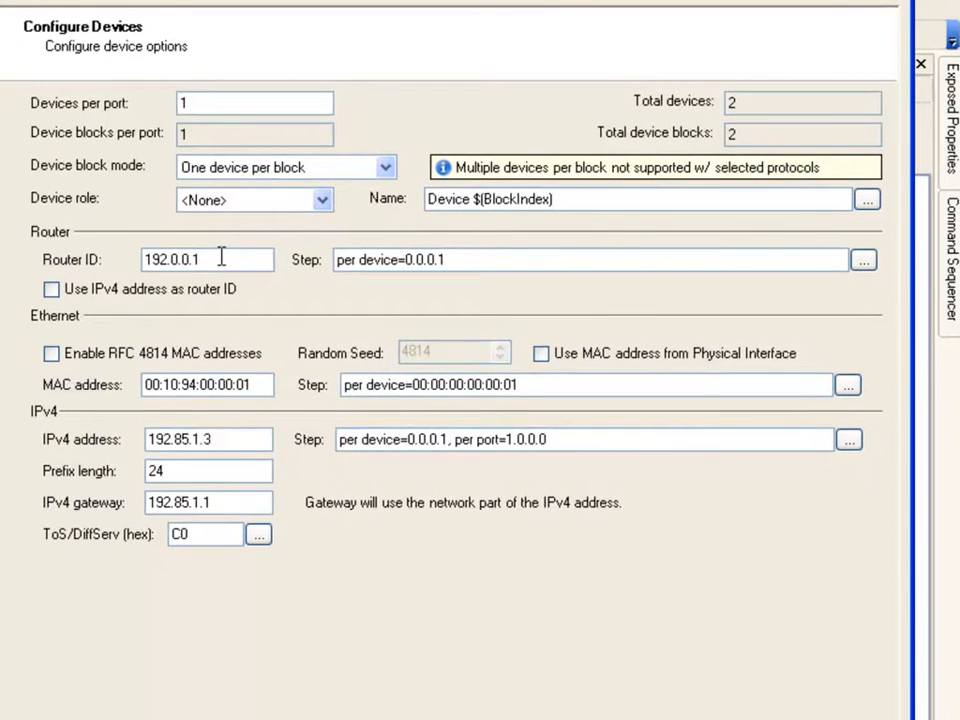
# - Use the IPv4 address as the router ID and set the devices' starting IPv4 address to 192.168.11.3
pyautogui.click(53, 290)
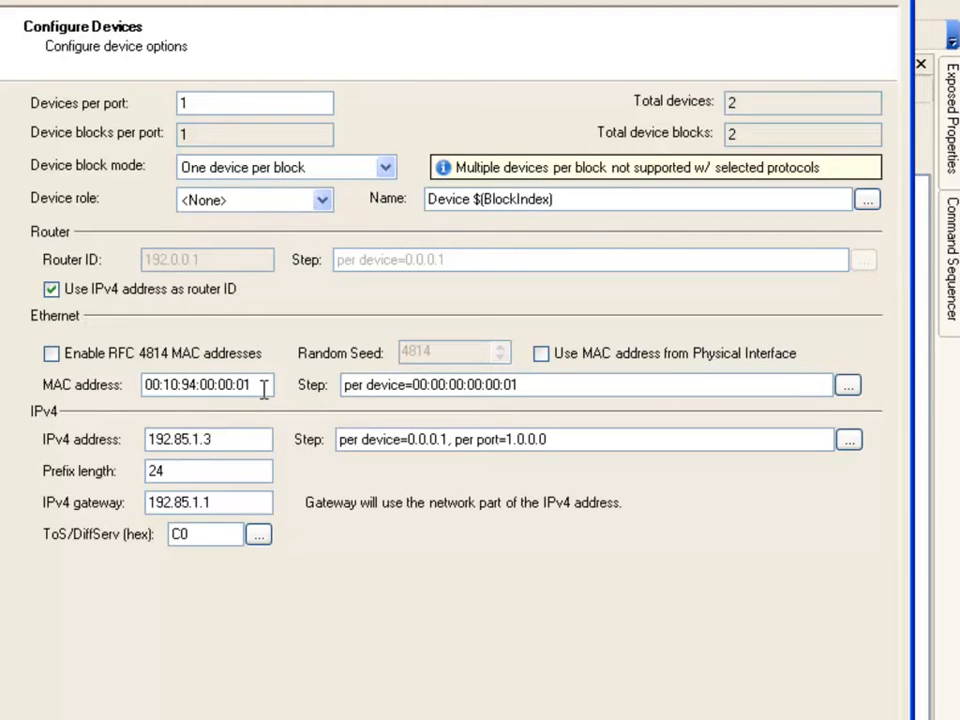
pyautogui.moveTo(240, 439); pyautogui.dragTo(130, 447)
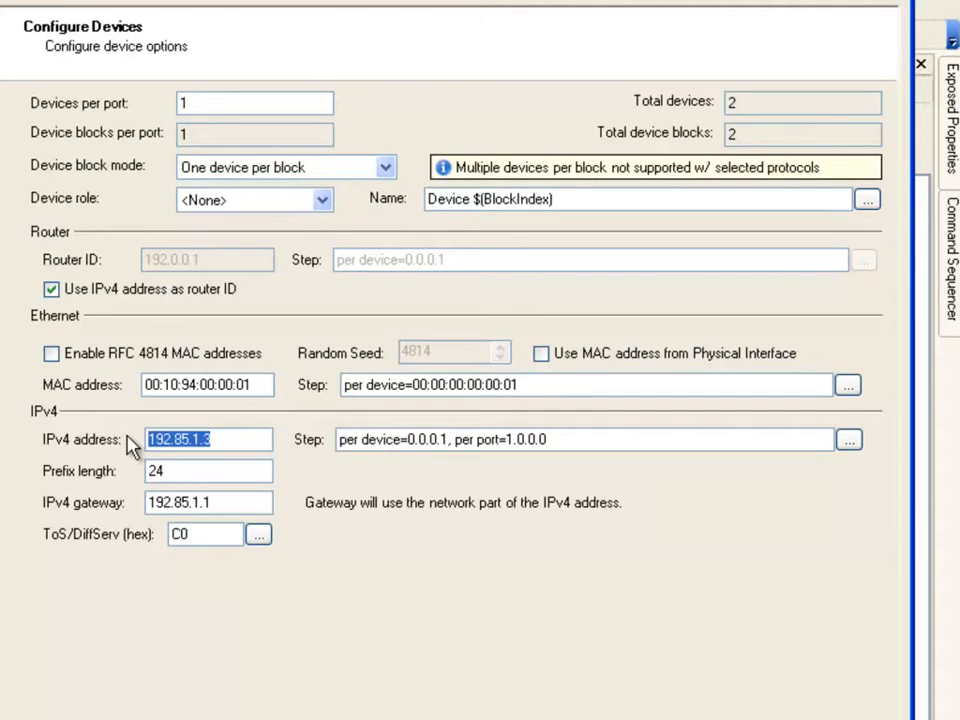
pyautogui.press('BackSpace')
pyautogui.write('192.168')
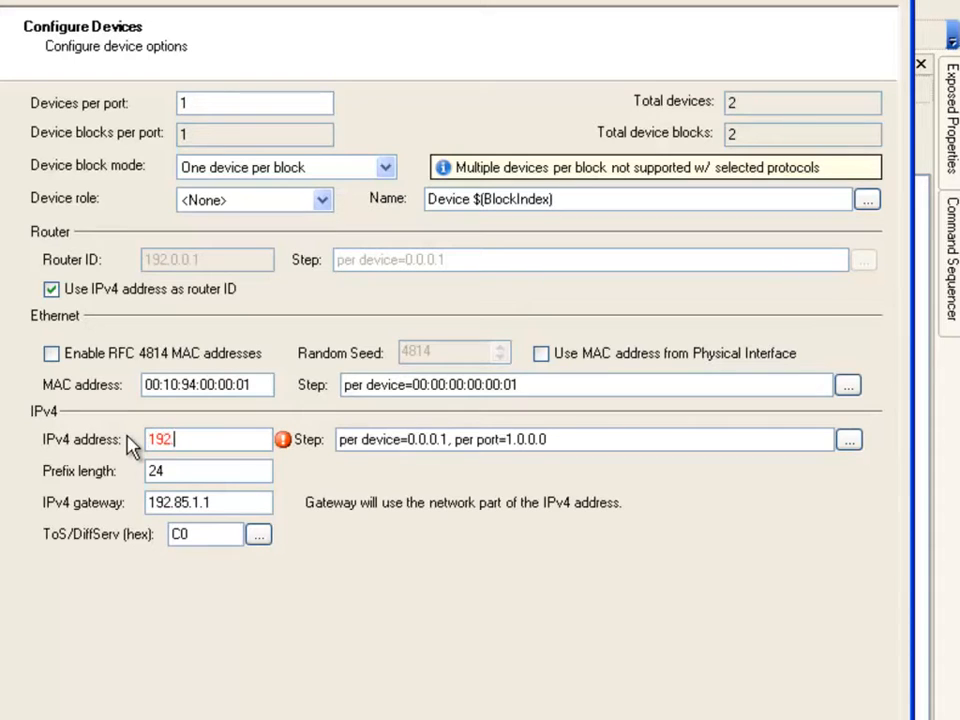
pyautogui.write('.11.3')
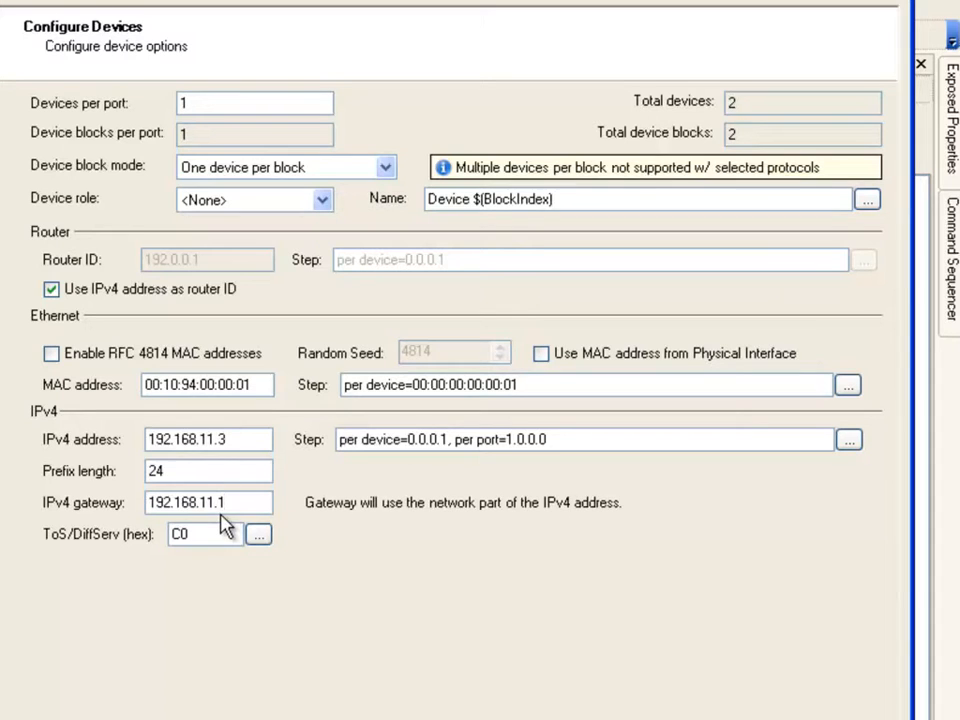
# - Set the IPv4 address step per port to 0.0.1.0
pyautogui.click(847, 441)
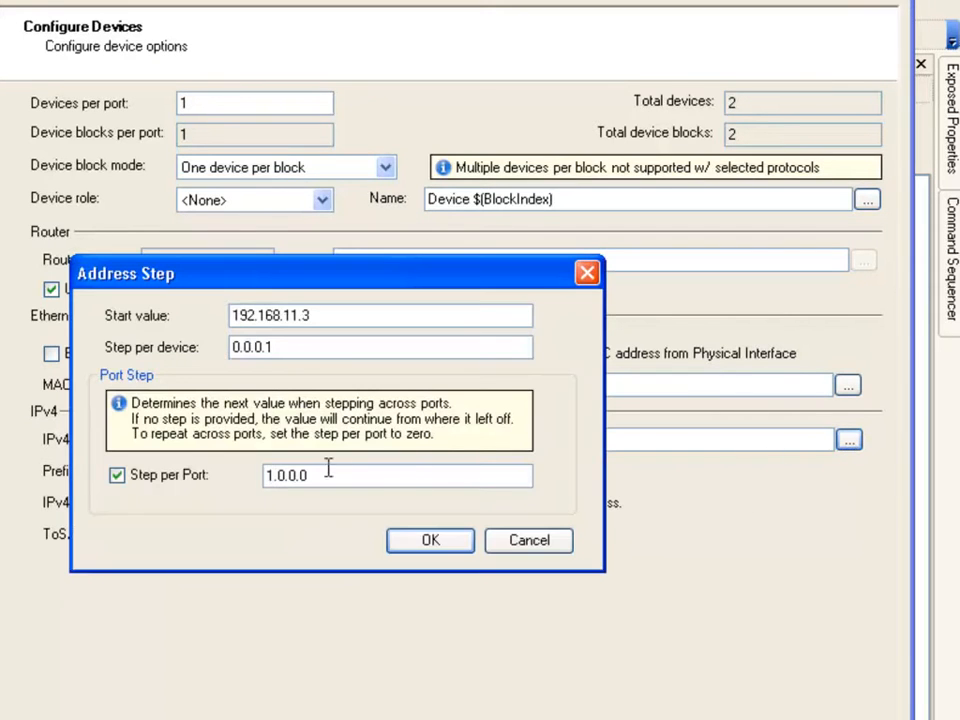
pyautogui.moveTo(252, 279); pyautogui.dragTo(399, 281)
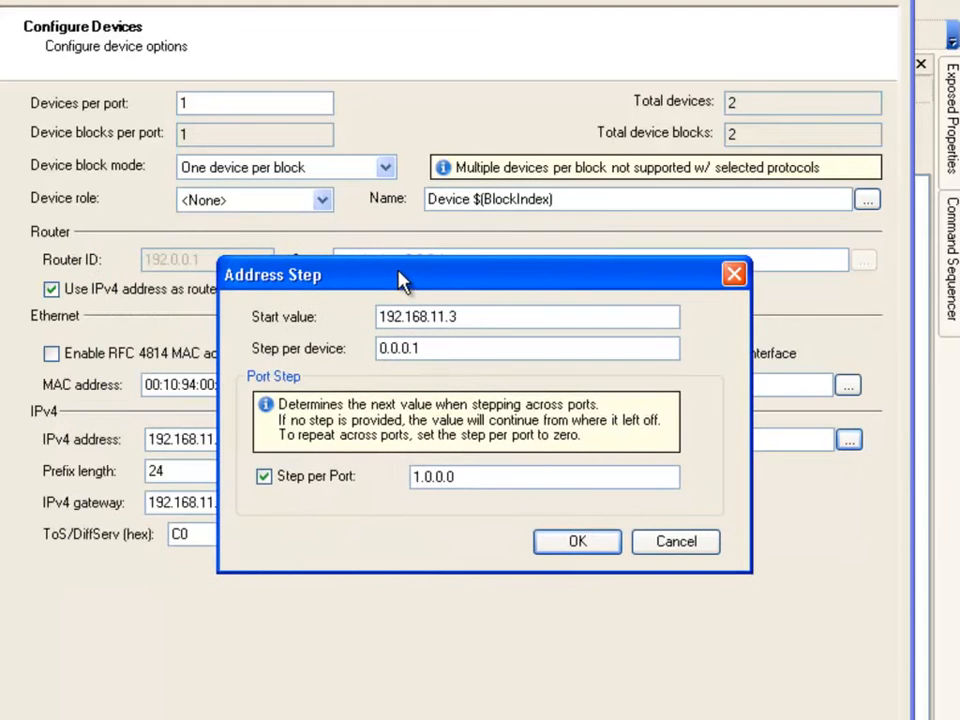
pyautogui.hotkey('shift', 'Home')
pyautogui.write('0.0')
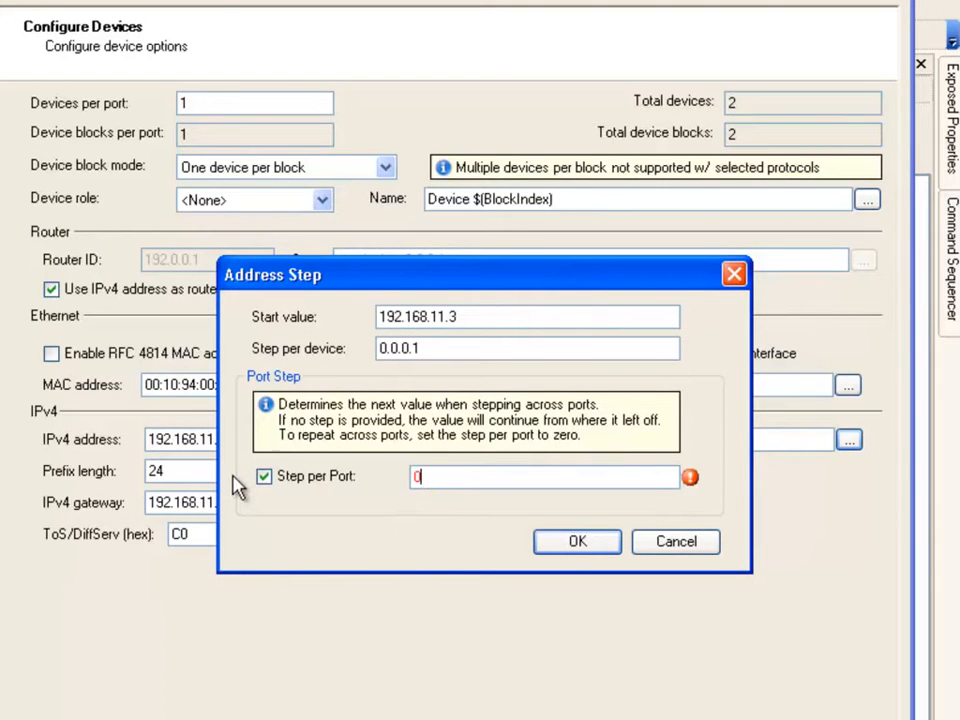
pyautogui.write('.1.0')
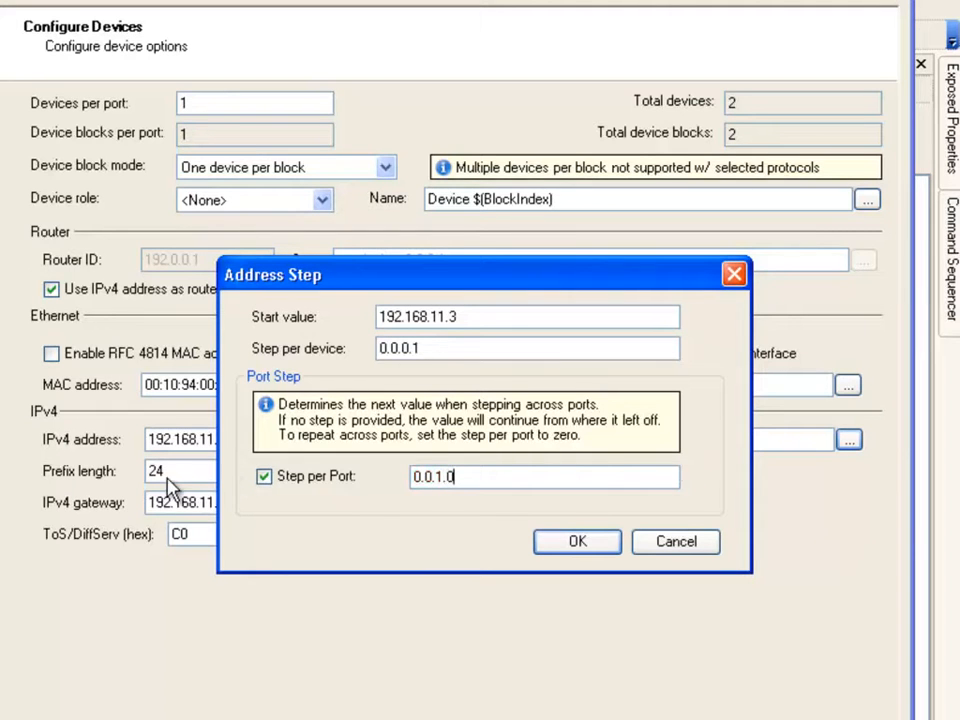
pyautogui.click(575, 543)
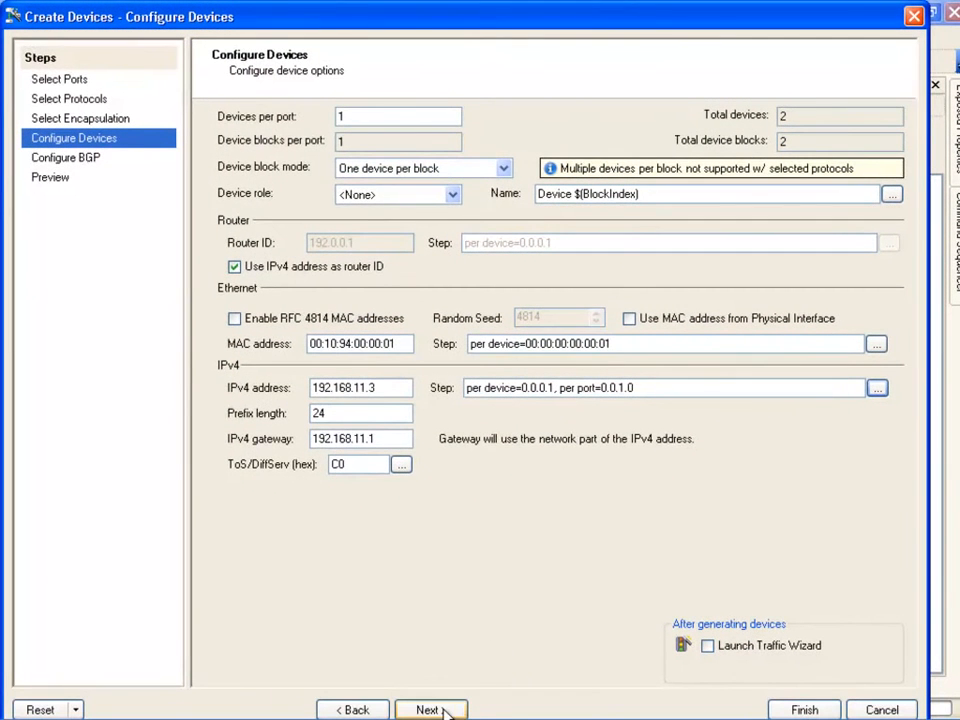
# - Configure the eBGP AS number as 2 with a step per port of 1, and set the DUT AS to 1
pyautogui.click(428, 710)
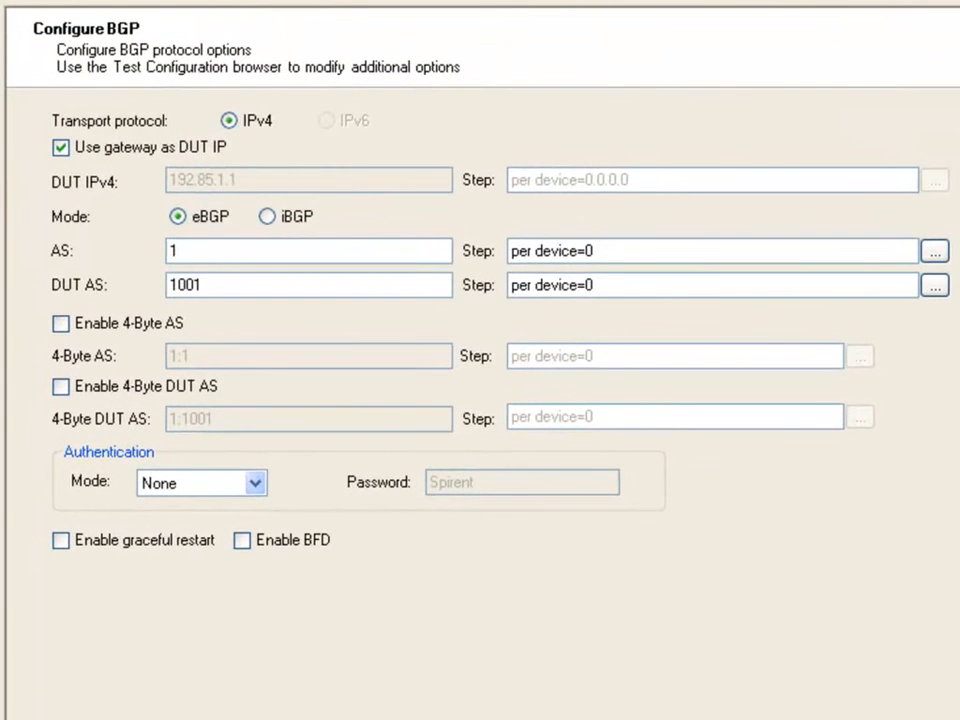
pyautogui.click(538, 718)
pyautogui.moveTo(152, 22); pyautogui.dragTo(153, 52)
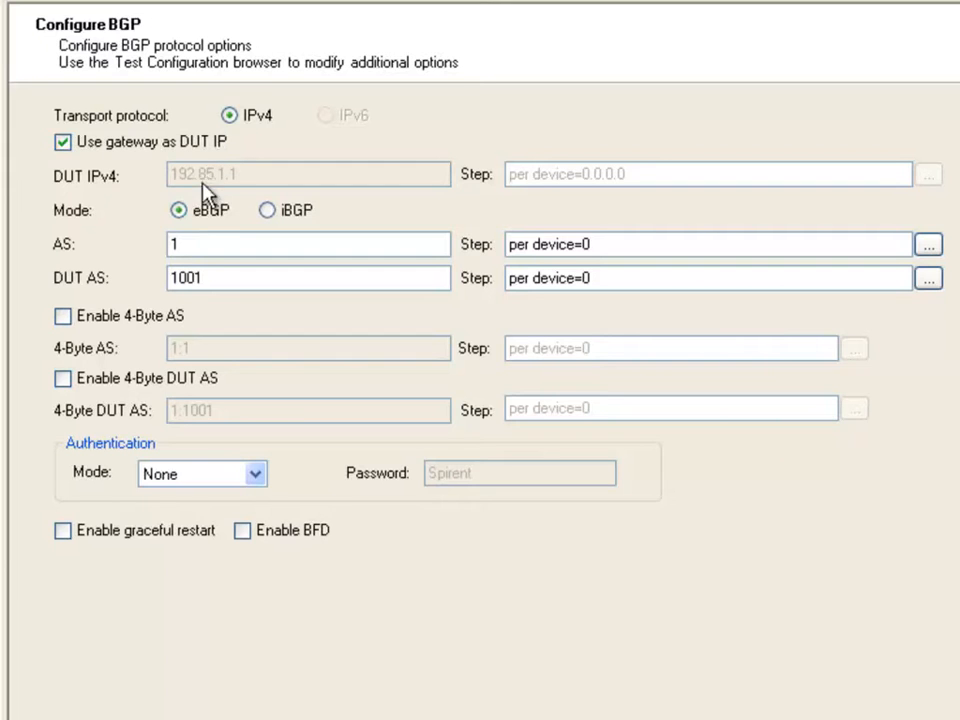
pyautogui.doubleClick(186, 245)
pyautogui.write('2')
pyautogui.click(928, 245)
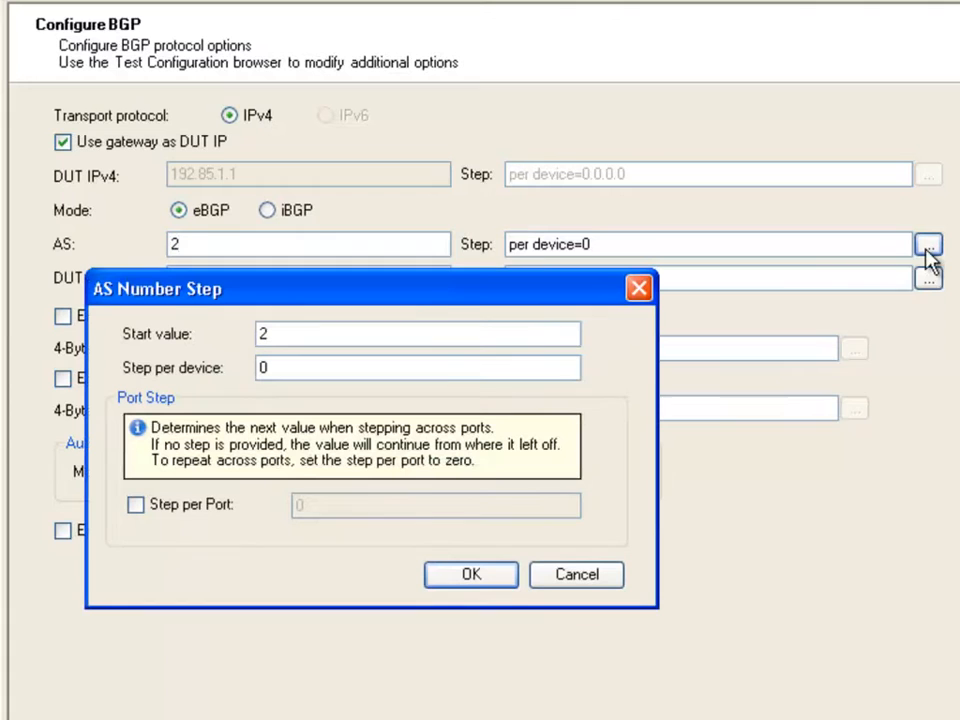
pyautogui.click(178, 508)
pyautogui.moveTo(305, 500); pyautogui.dragTo(285, 510)
pyautogui.write('1')
pyautogui.click(458, 578)
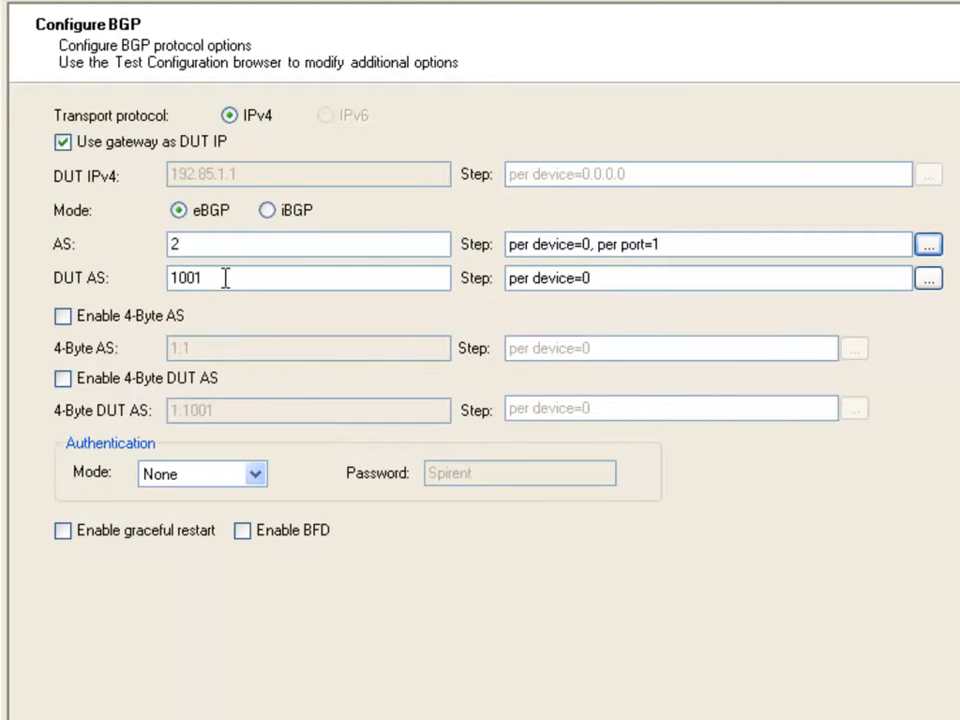
pyautogui.moveTo(225, 274); pyautogui.dragTo(103, 279)
pyautogui.write('1')
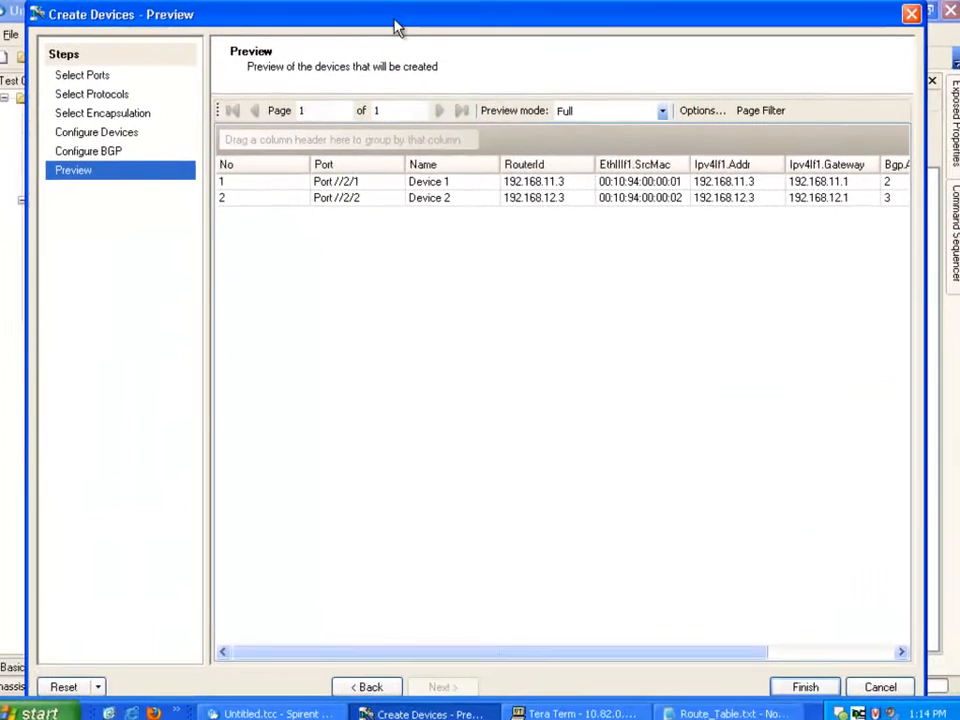
# - Review the preview of the two BGP devices, including the AS columns, and finish creating them
pyautogui.moveTo(375, 27); pyautogui.dragTo(370, 28)
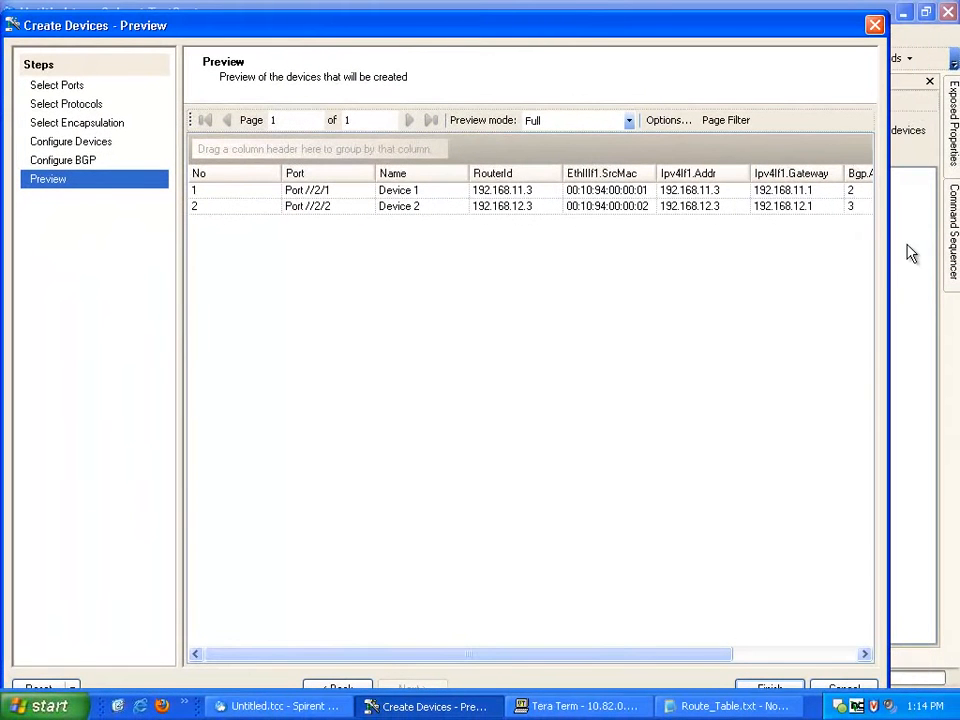
pyautogui.moveTo(889, 250); pyautogui.dragTo(947, 253)
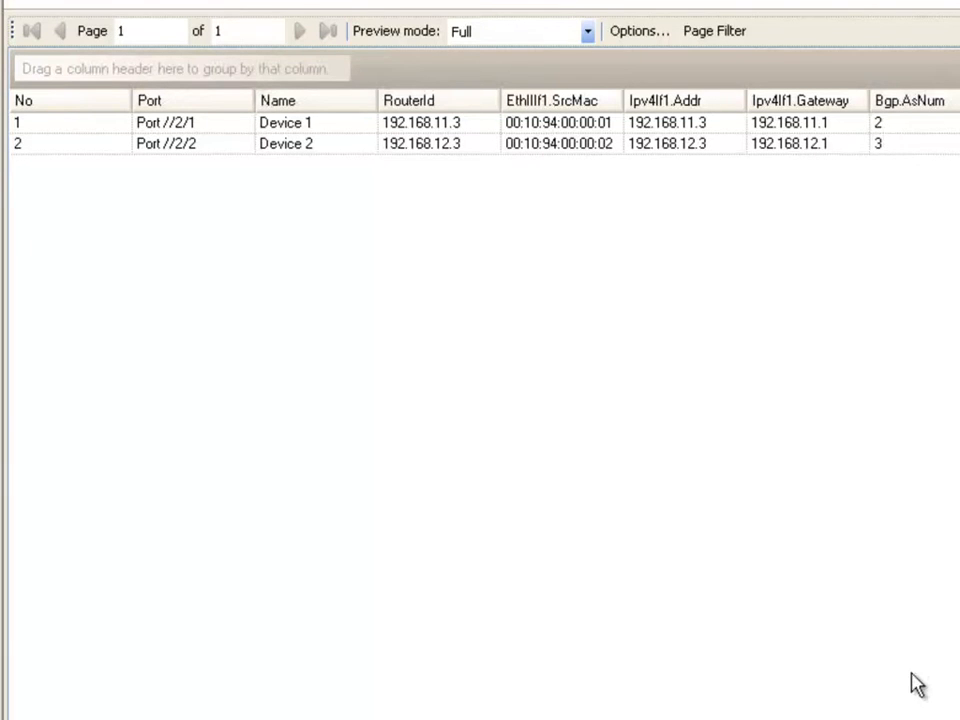
pyautogui.hscroll(2, 484, 400)
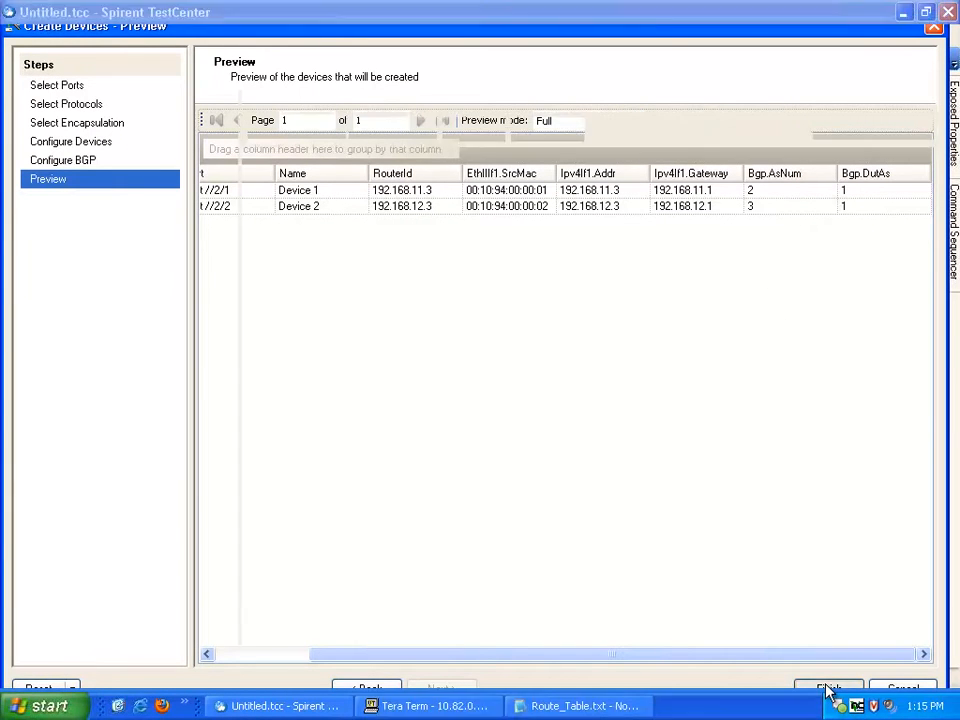
pyautogui.click(828, 690)
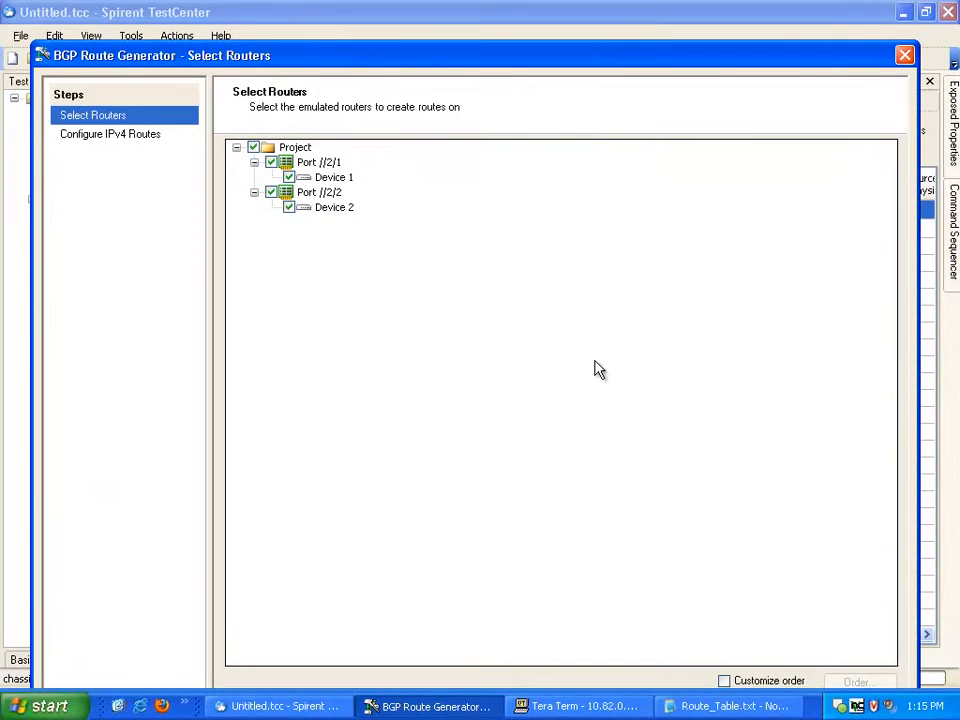
pyautogui.moveTo(470, 64); pyautogui.dragTo(465, 40)
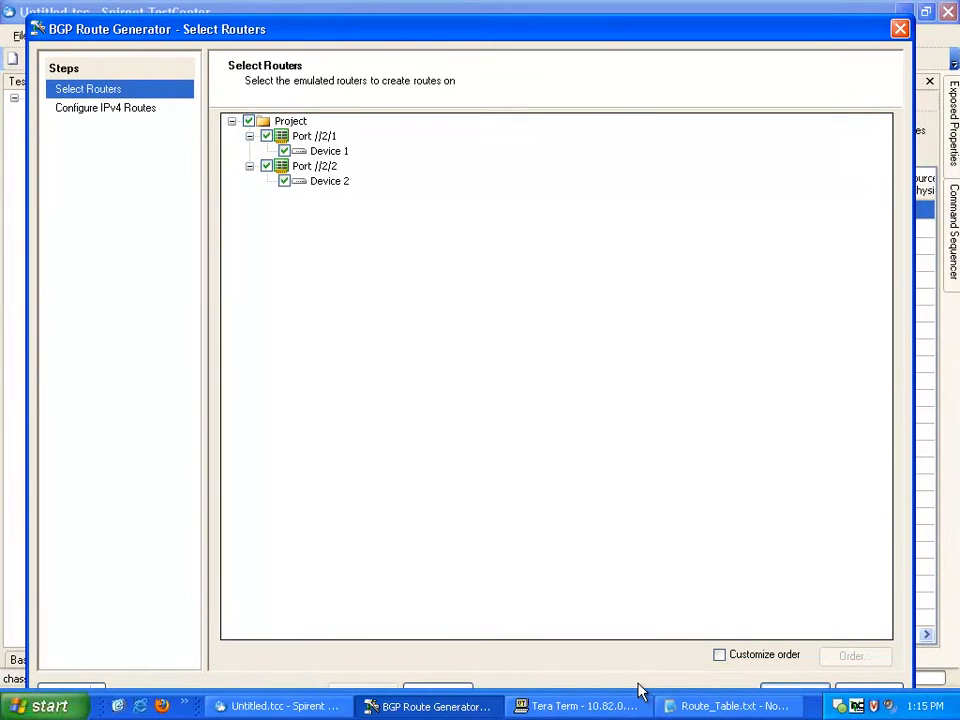
# - Keep both emulated routers selected and set the total number of IPv4 routes to create to 100, with 0% duplicated
pyautogui.click(443, 690)
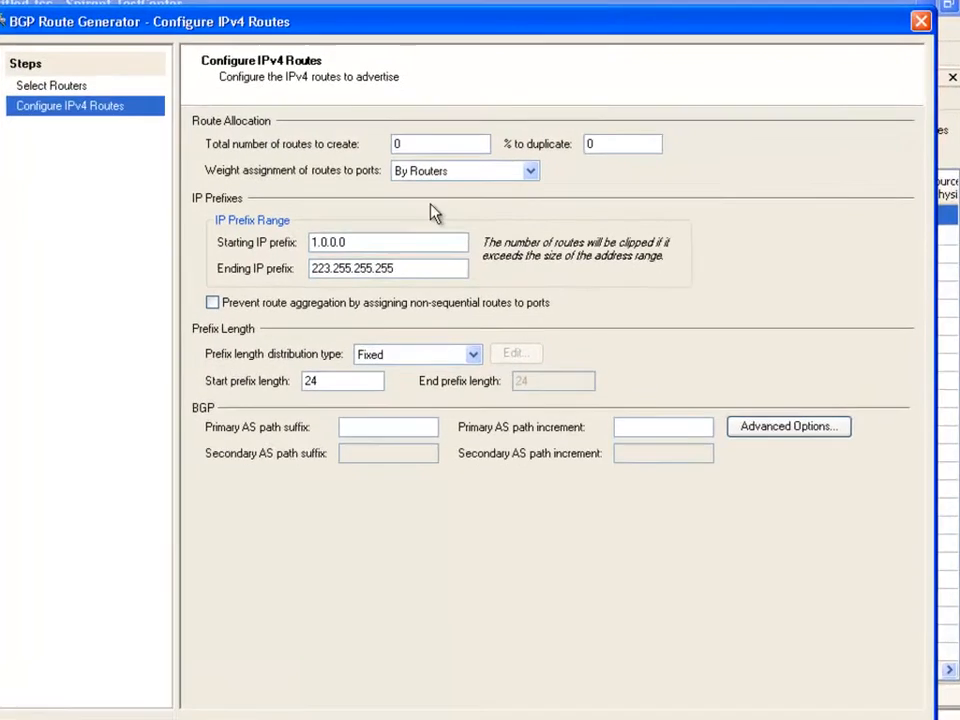
pyautogui.doubleClick(318, 147)
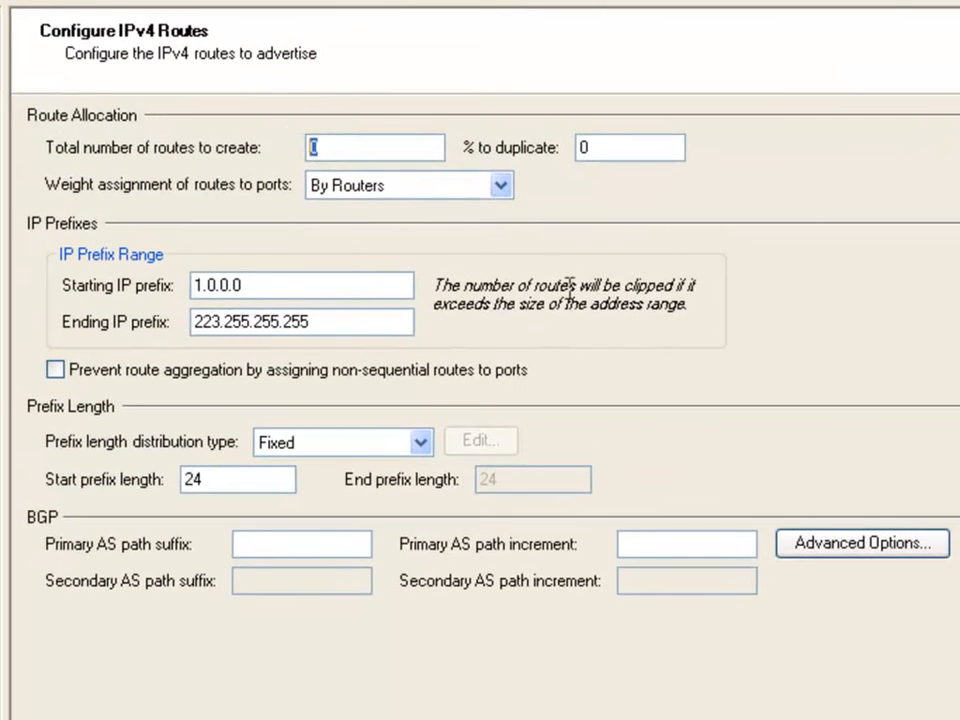
pyautogui.write('100')
pyautogui.doubleClick(592, 148)
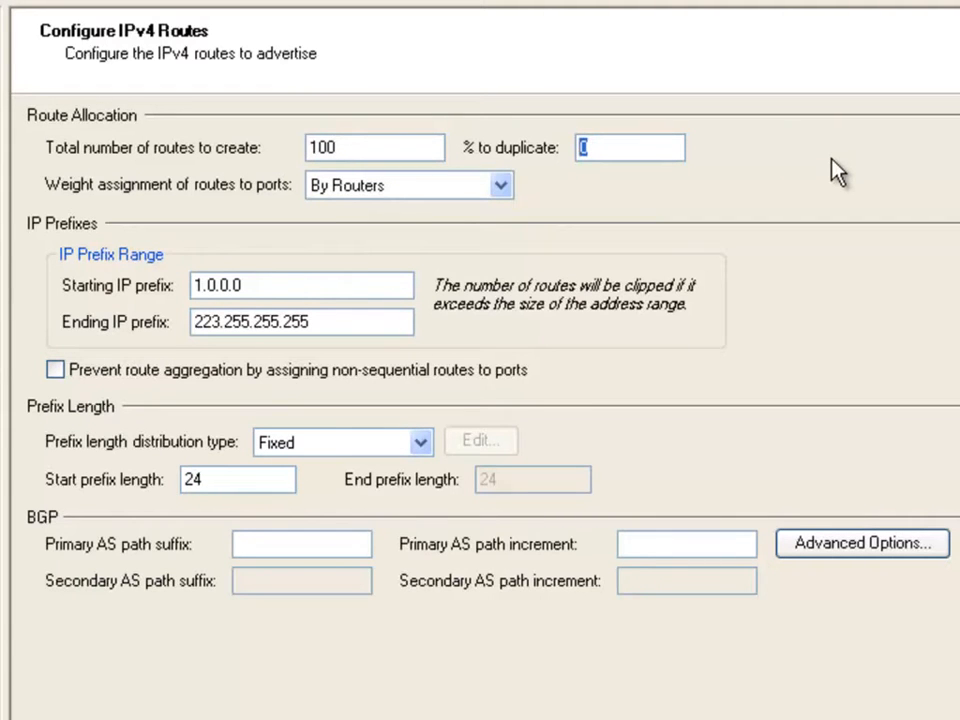
# - Keep the IP prefix range 1.0.0.0 to 223.255.255.255 and the Fixed prefix length of 24, and generate the routes
pyautogui.click(263, 283)
pyautogui.moveTo(263, 283); pyautogui.dragTo(189, 284)
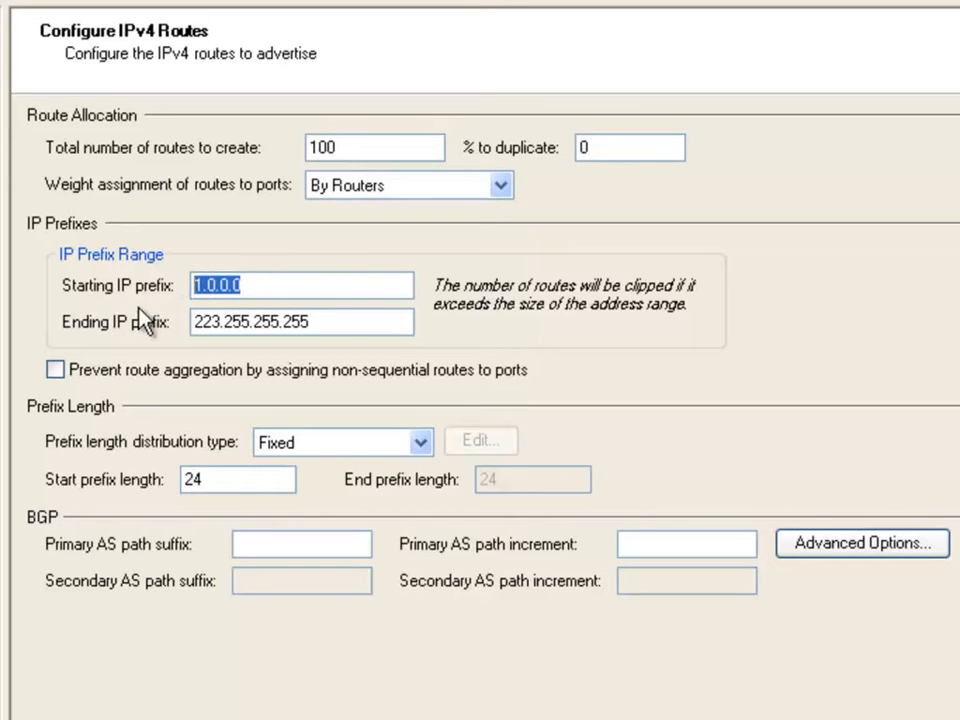
pyautogui.moveTo(332, 321); pyautogui.dragTo(157, 292)
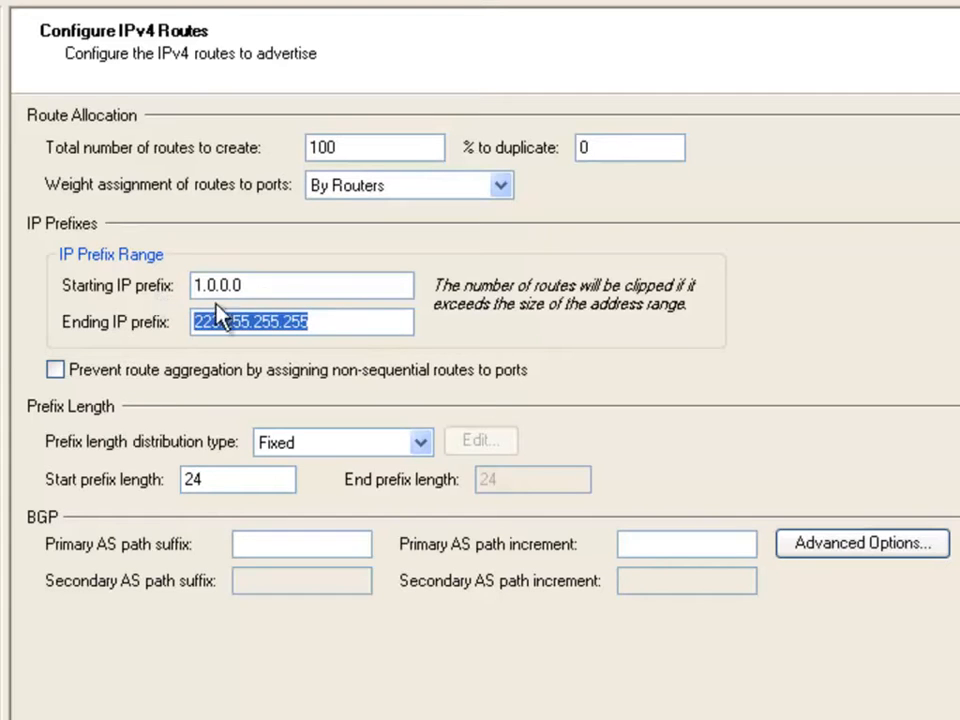
pyautogui.click(347, 148)
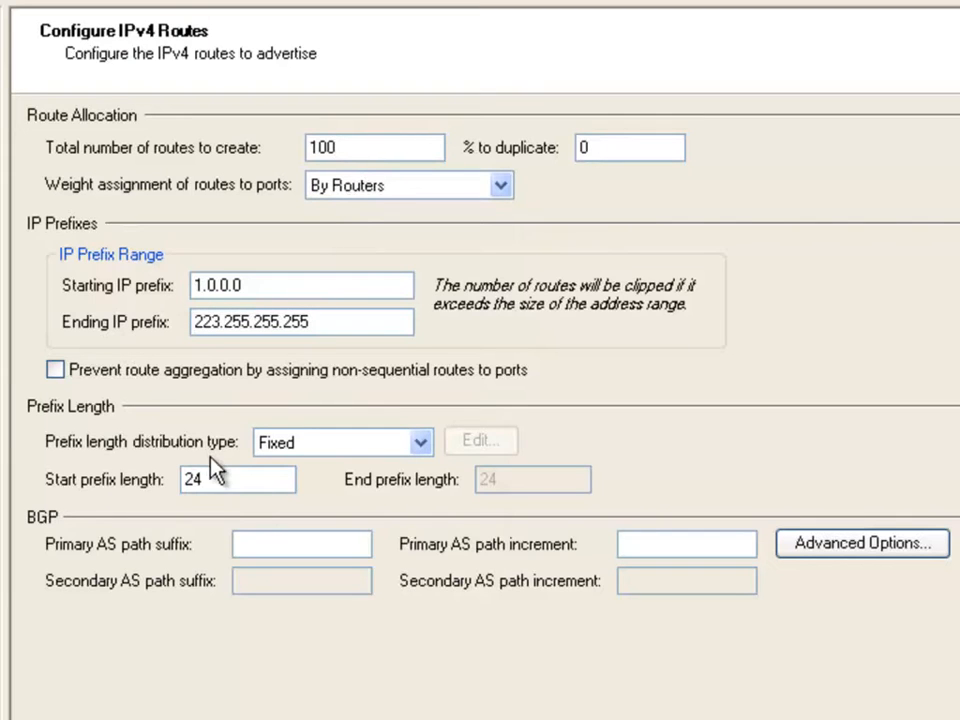
pyautogui.click(429, 440)
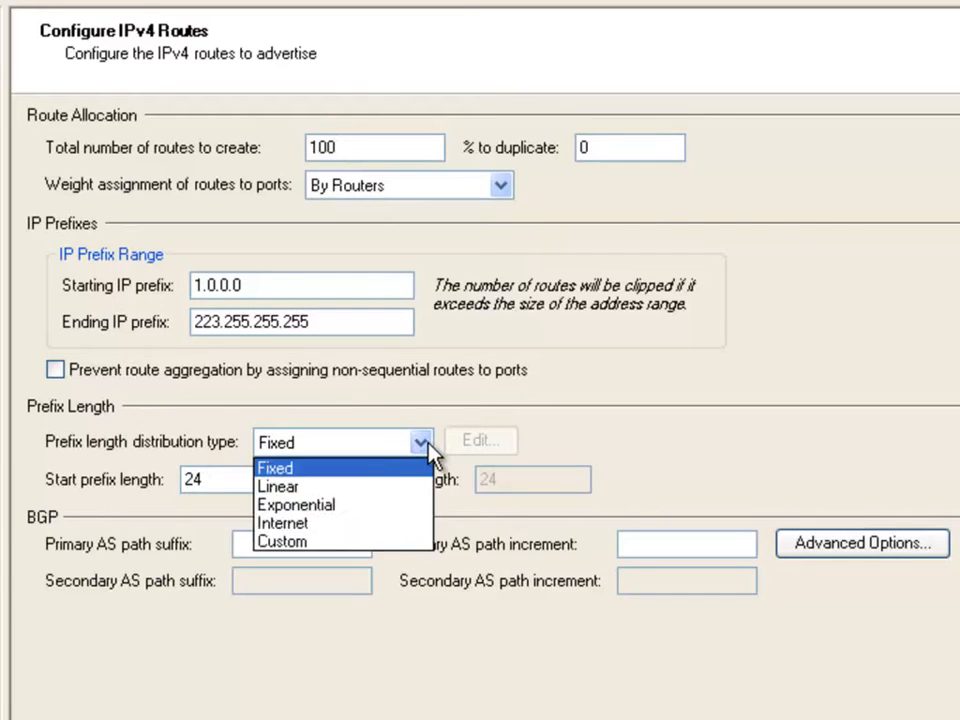
pyautogui.click(429, 447)
pyautogui.doubleClick(231, 488)
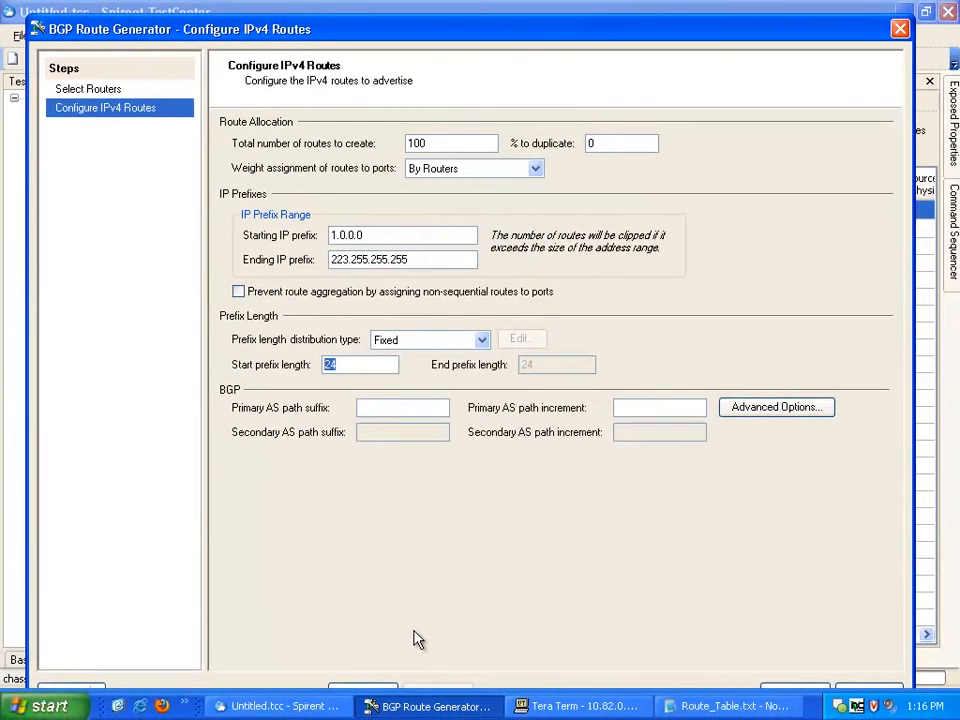
pyautogui.click(815, 690)
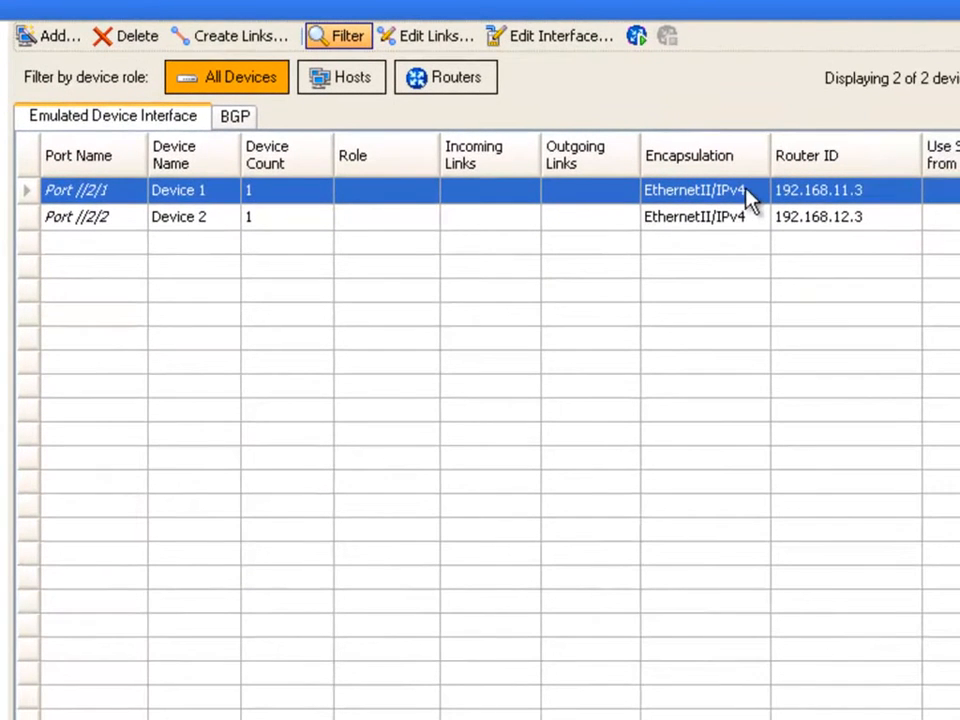
# - Review both devices' encapsulation, IPv4 gateway settings, BGP AS numbers and DUT AS numbers
pyautogui.click(752, 195)
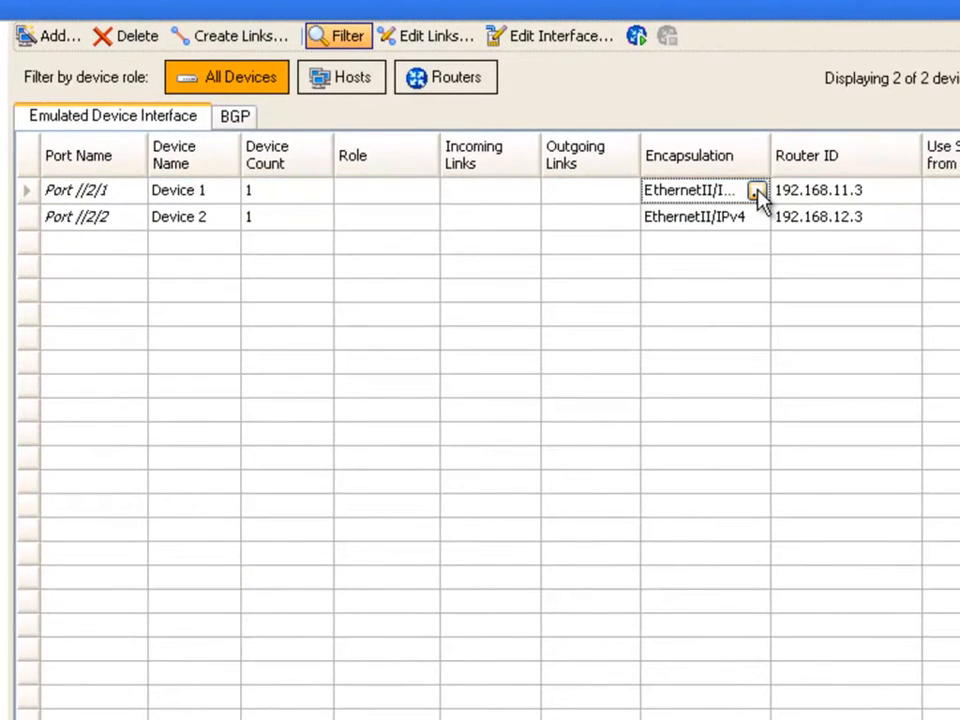
pyautogui.click(757, 191)
pyautogui.click(418, 632)
pyautogui.press('Tab')
pyautogui.click(889, 216)
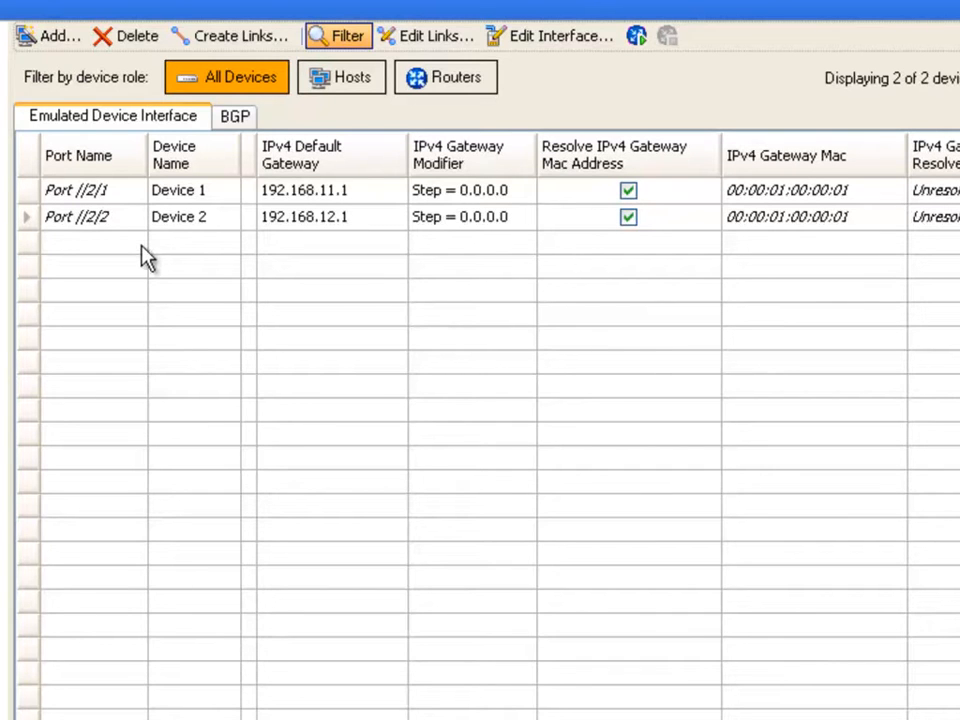
pyautogui.click(238, 117)
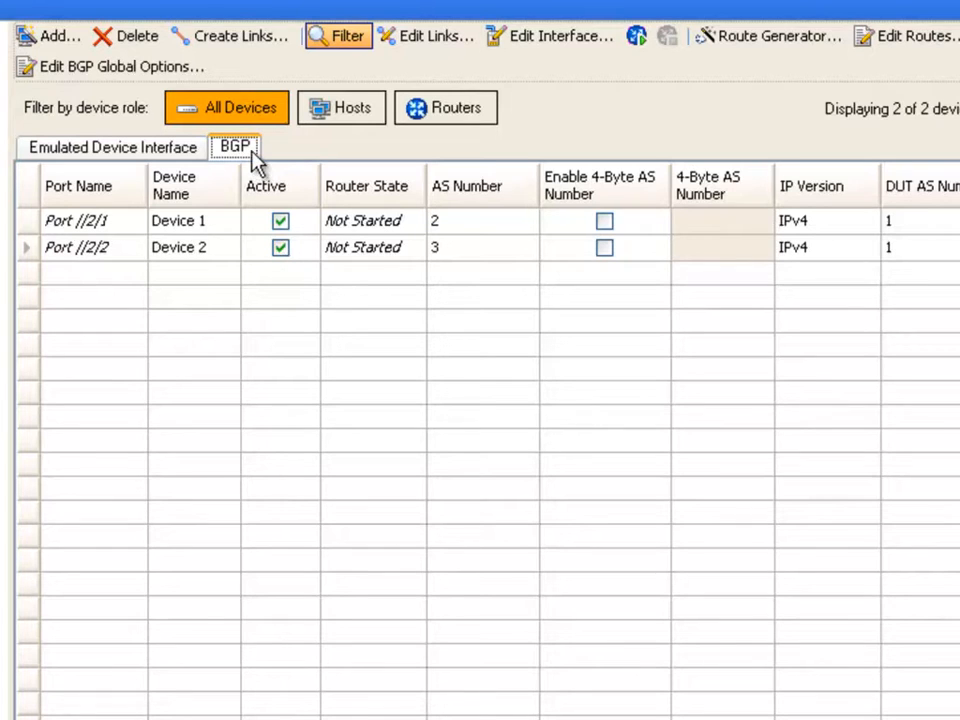
pyautogui.click(460, 228)
pyautogui.click(452, 250)
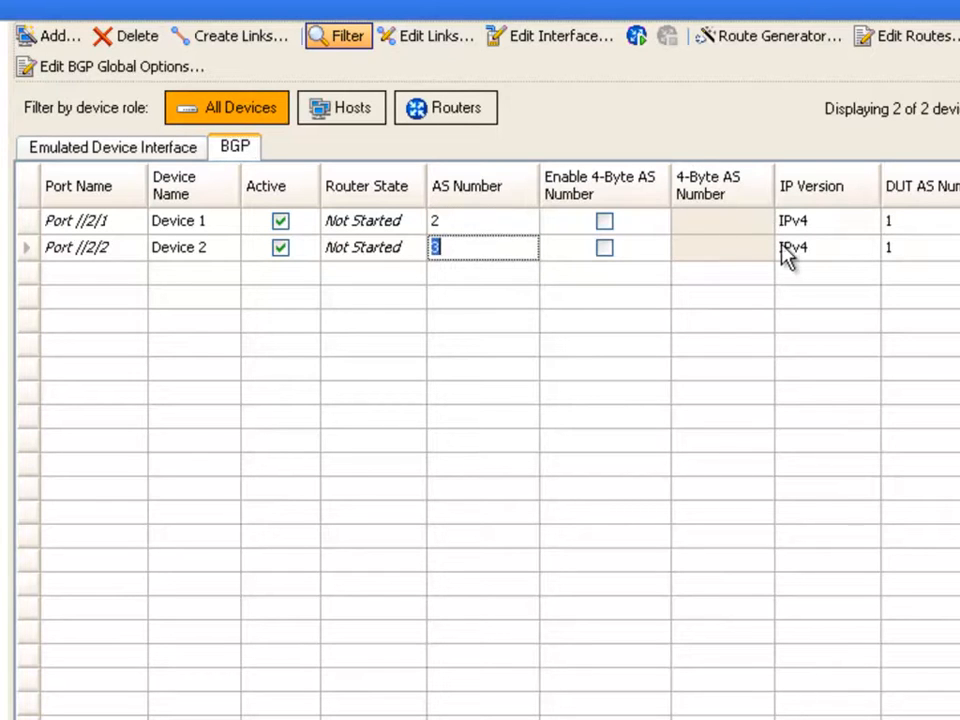
pyautogui.click(910, 222)
pyautogui.click(899, 251)
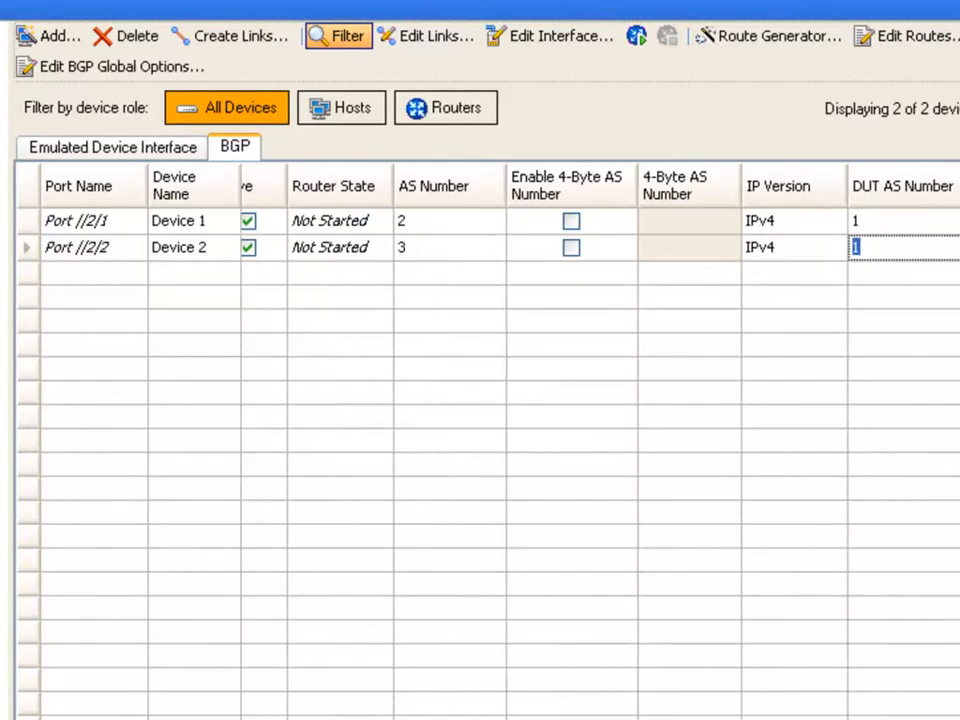
# - Enable View Routes in the BGP settings of Device 1 and Device 2
pyautogui.hscroll(6, 600, 440)
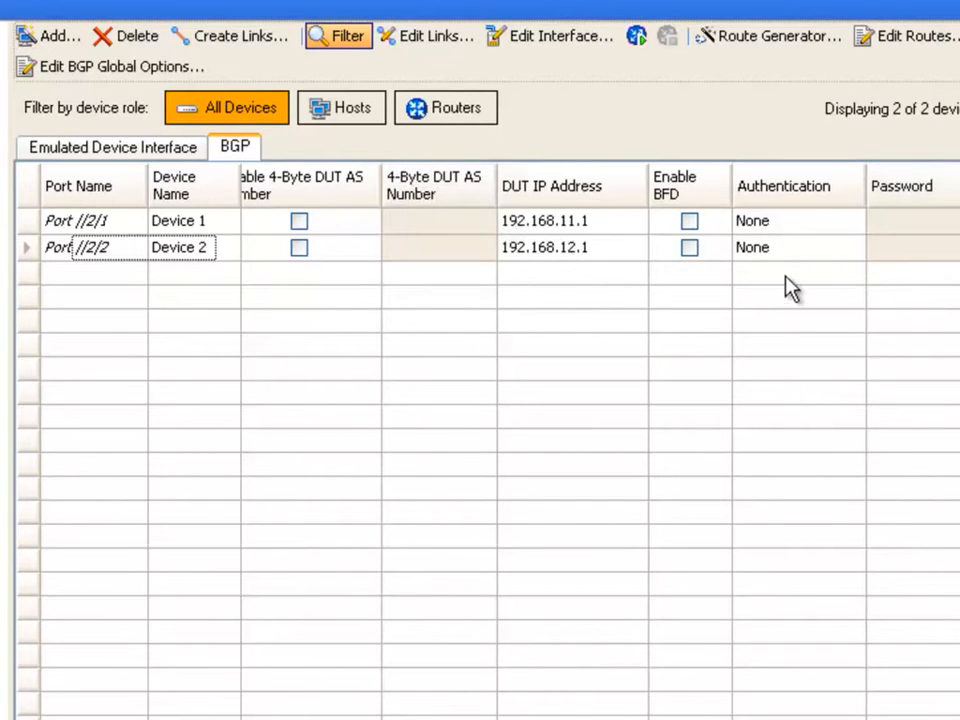
pyautogui.hscroll(5, 675, 360)
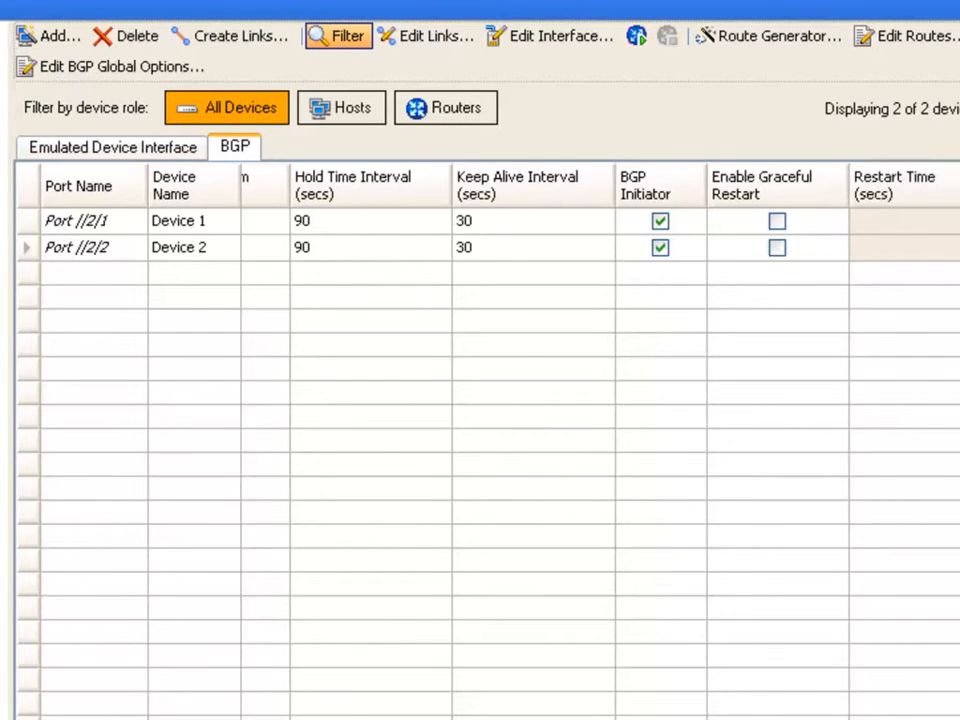
pyautogui.hscroll(6, 600, 440)
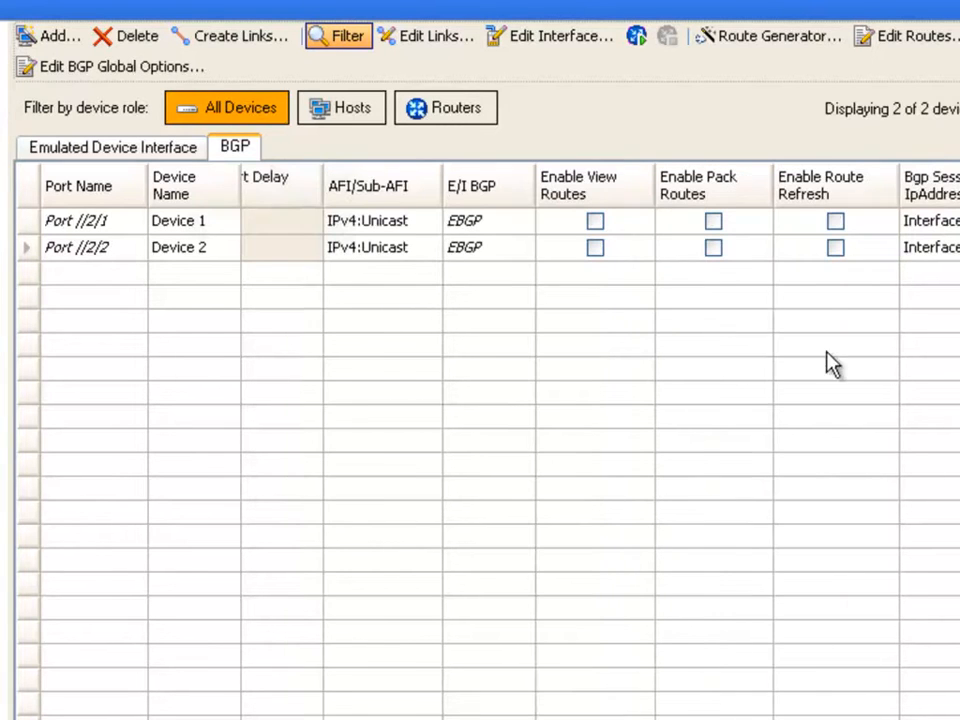
pyautogui.click(595, 222)
pyautogui.click(597, 248)
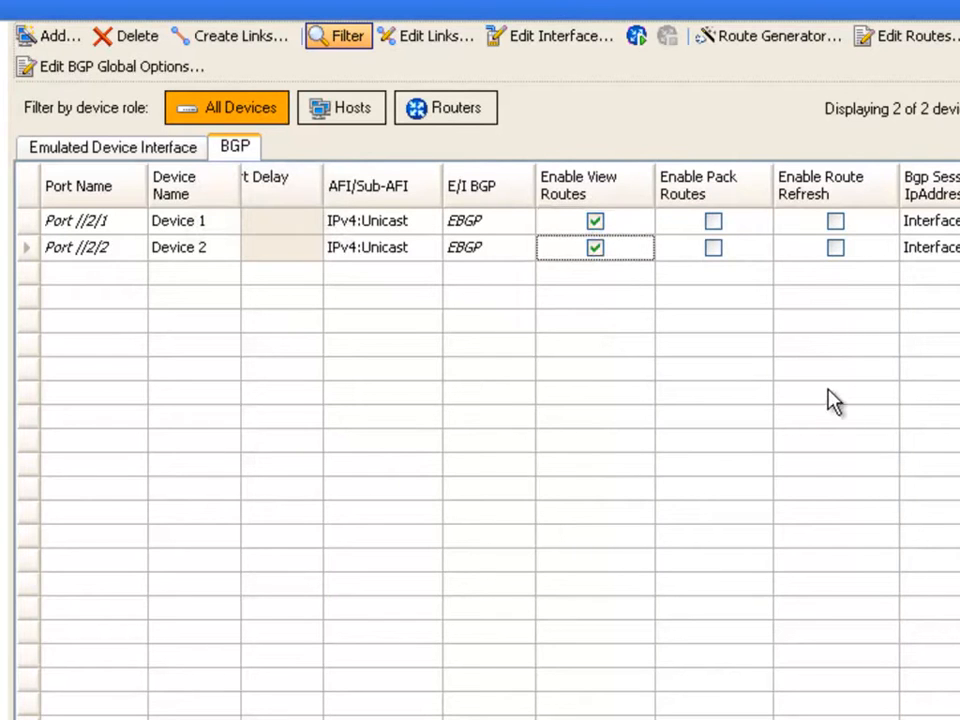
# - Examine the BGP session IP address options, both devices' route counts and the route generator's router selection
pyautogui.hscroll(4, 600, 440)
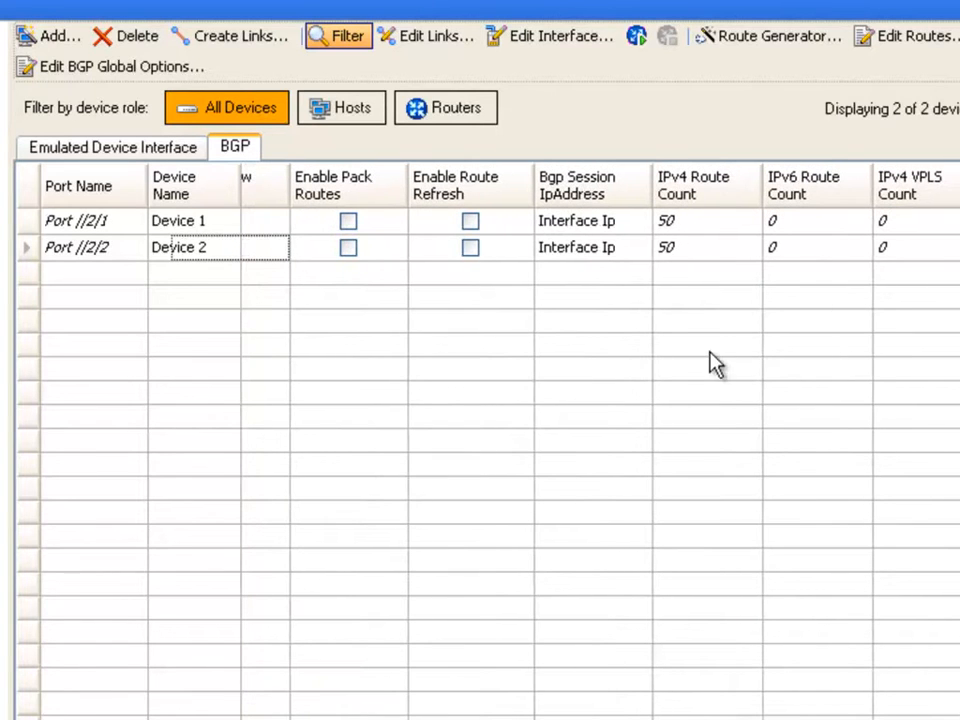
pyautogui.click(640, 228)
pyautogui.click(638, 222)
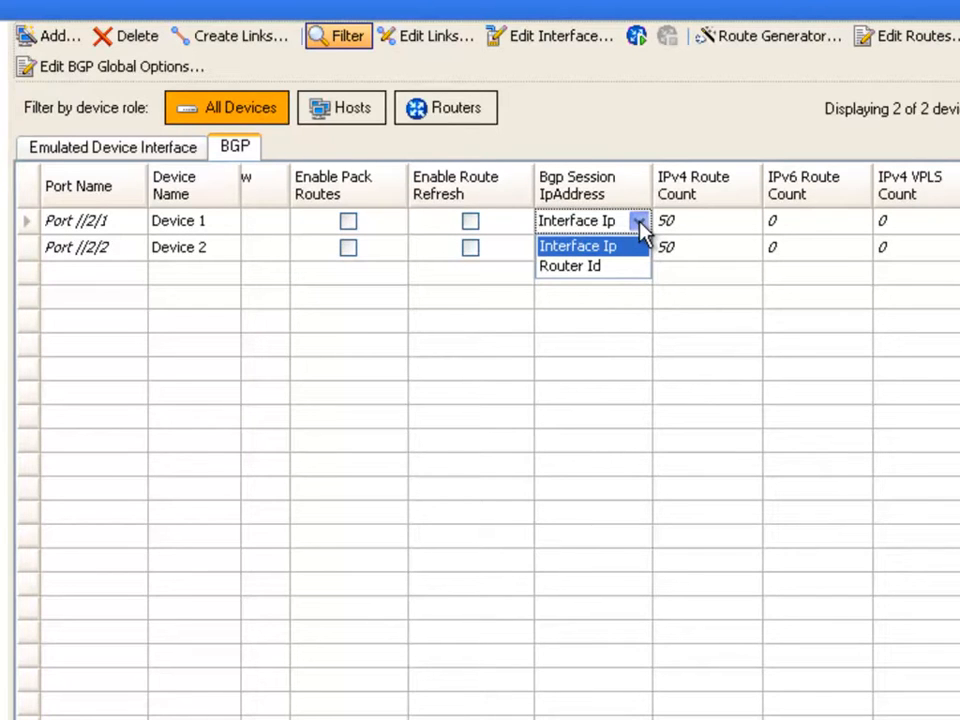
pyautogui.click(641, 287)
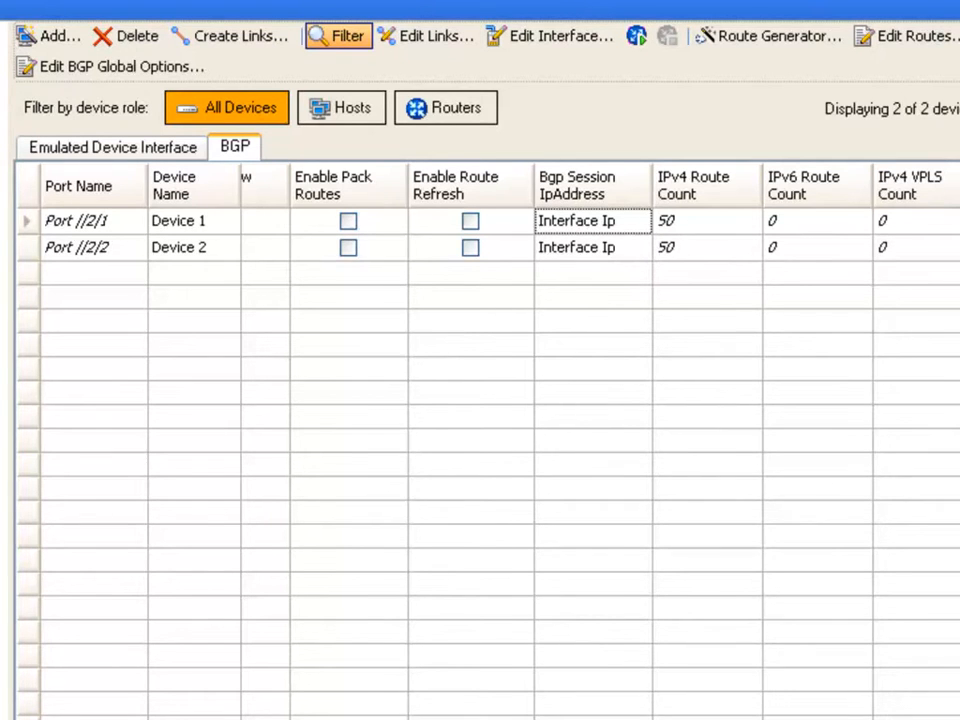
pyautogui.hscroll(3, 600, 440)
pyautogui.hscroll(-6, 600, 440)
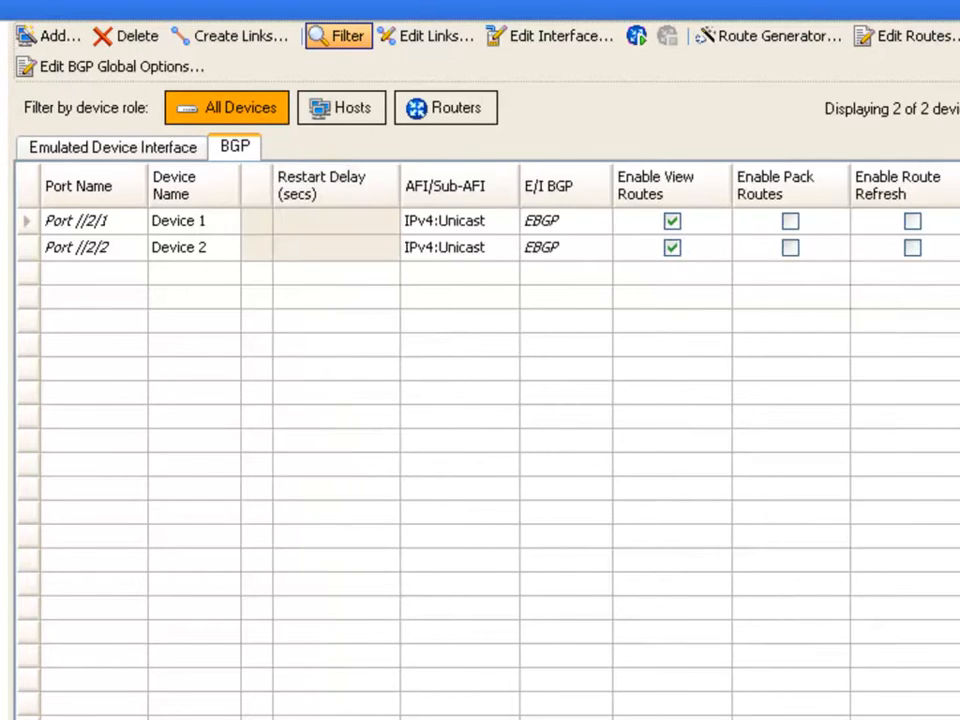
pyautogui.hscroll(6, 600, 440)
pyautogui.click(748, 38)
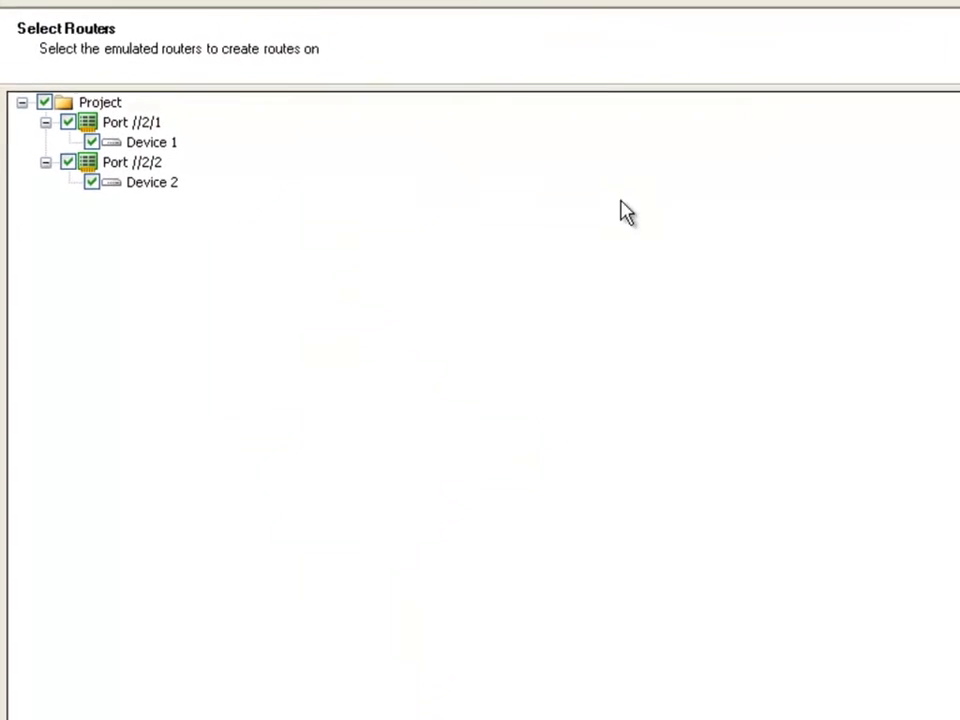
pyautogui.hotkey('alt', 'n')
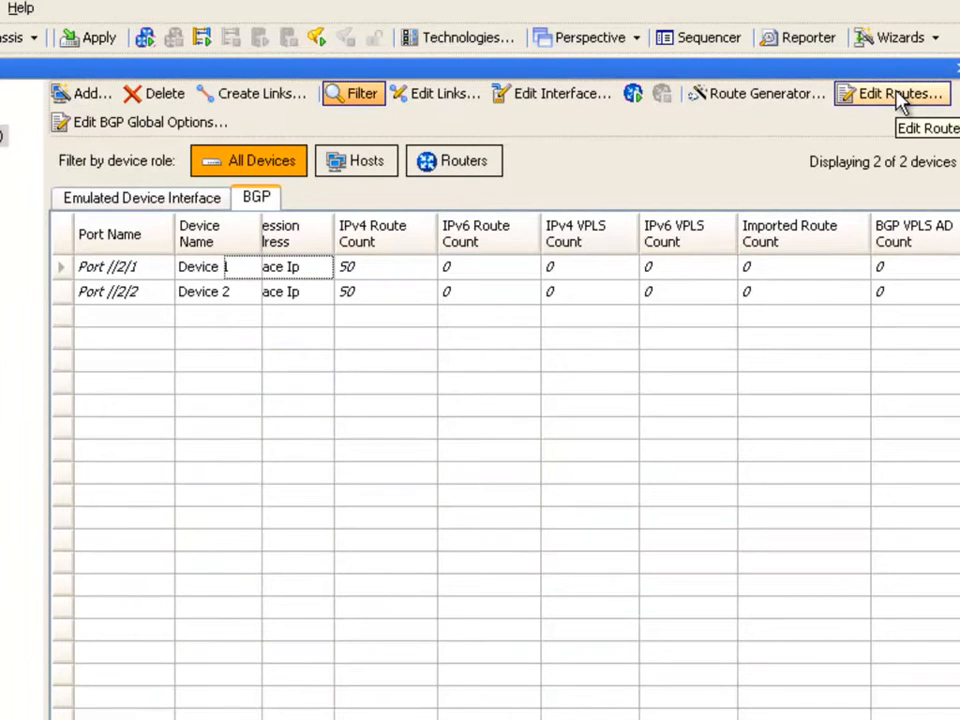
# - Open the BGP routes for editing and add Port //2/2 with Device 2 to the displayed routers
pyautogui.click(900, 100)
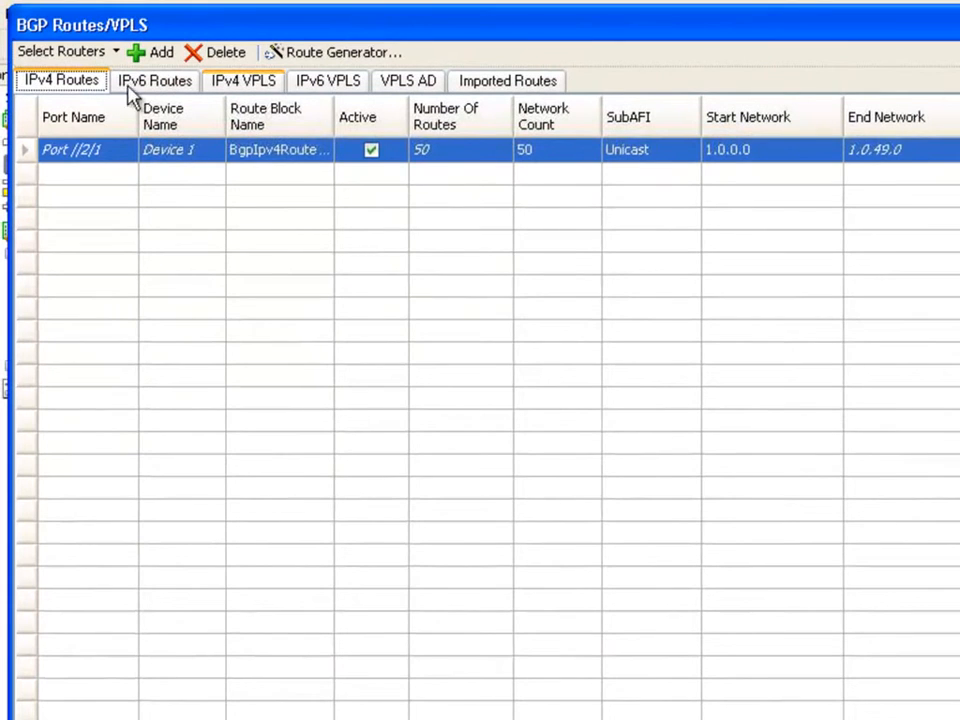
pyautogui.click(189, 156)
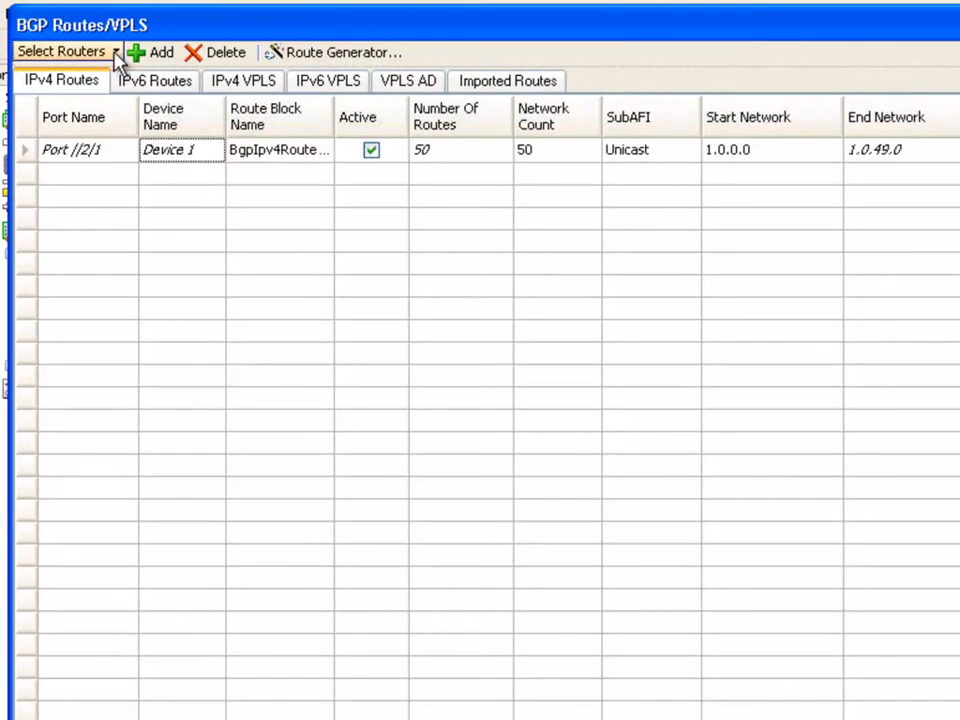
pyautogui.click(115, 52)
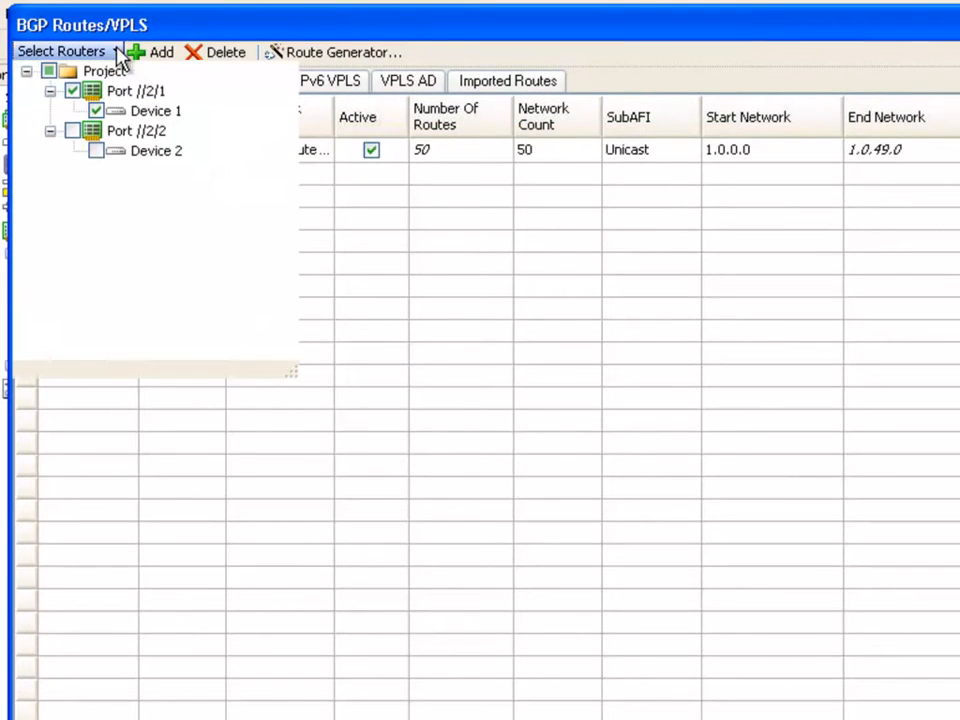
pyautogui.click(73, 133)
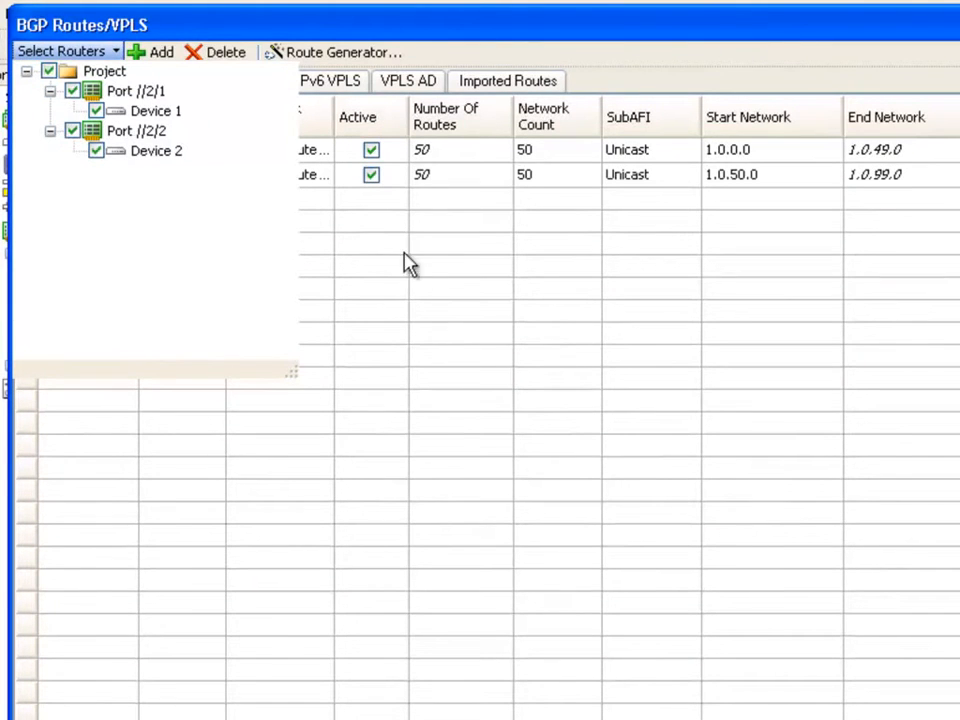
pyautogui.click(432, 268)
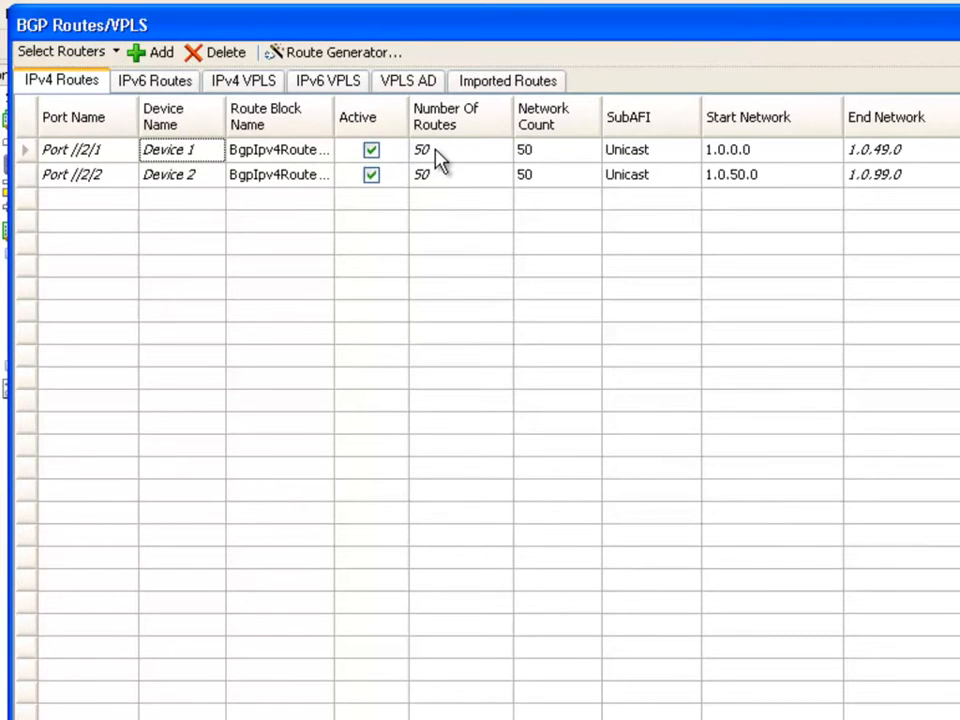
# - Examine both IPv4 route blocks' network counts, increments, AS paths, next hops and remaining BGP attributes
pyautogui.click(536, 149)
pyautogui.click(538, 178)
pyautogui.click(537, 152)
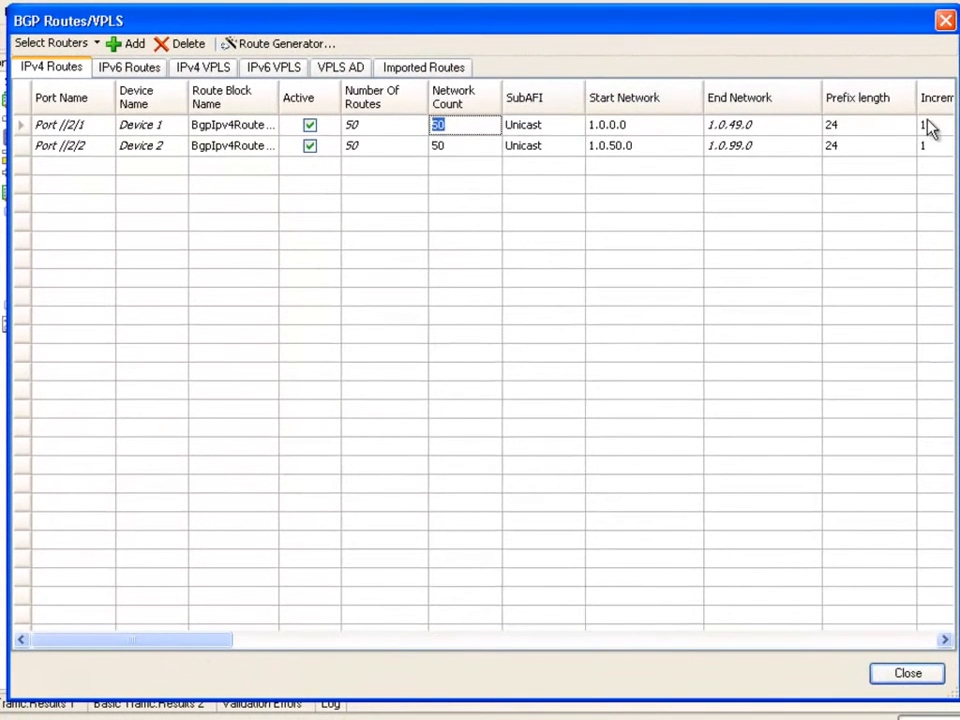
pyautogui.click(928, 123)
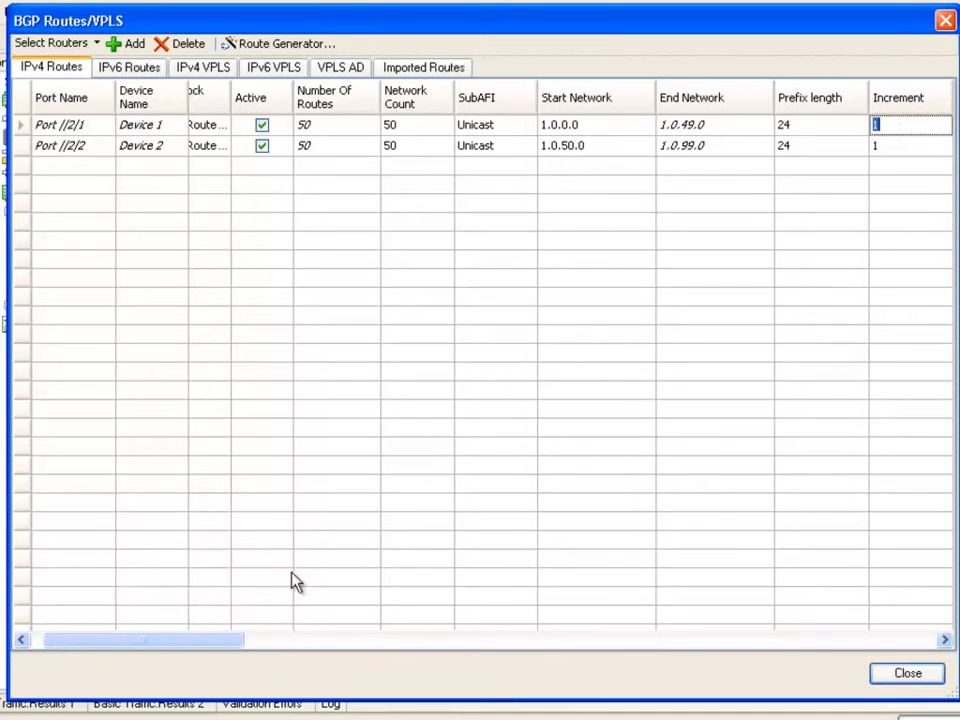
pyautogui.click(873, 641)
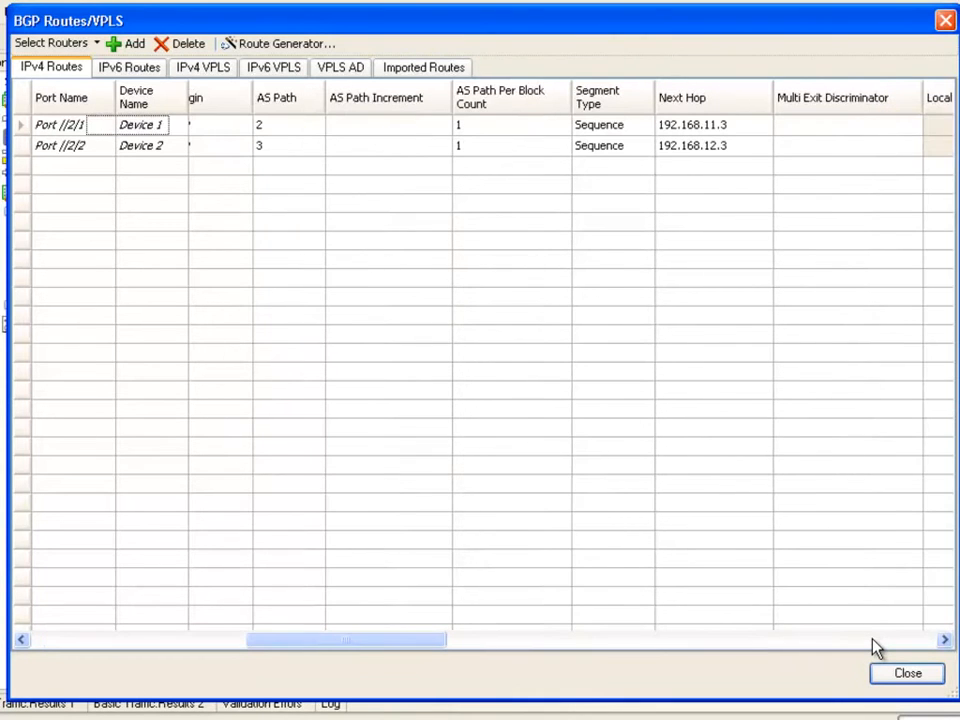
pyautogui.click(272, 128)
pyautogui.click(274, 147)
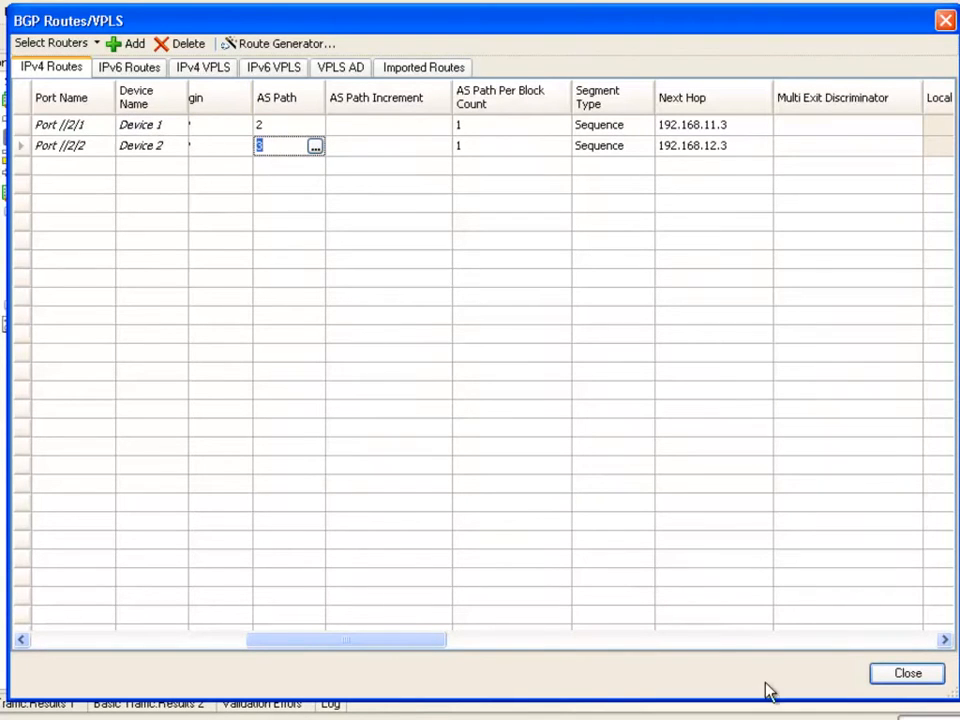
pyautogui.click(857, 643)
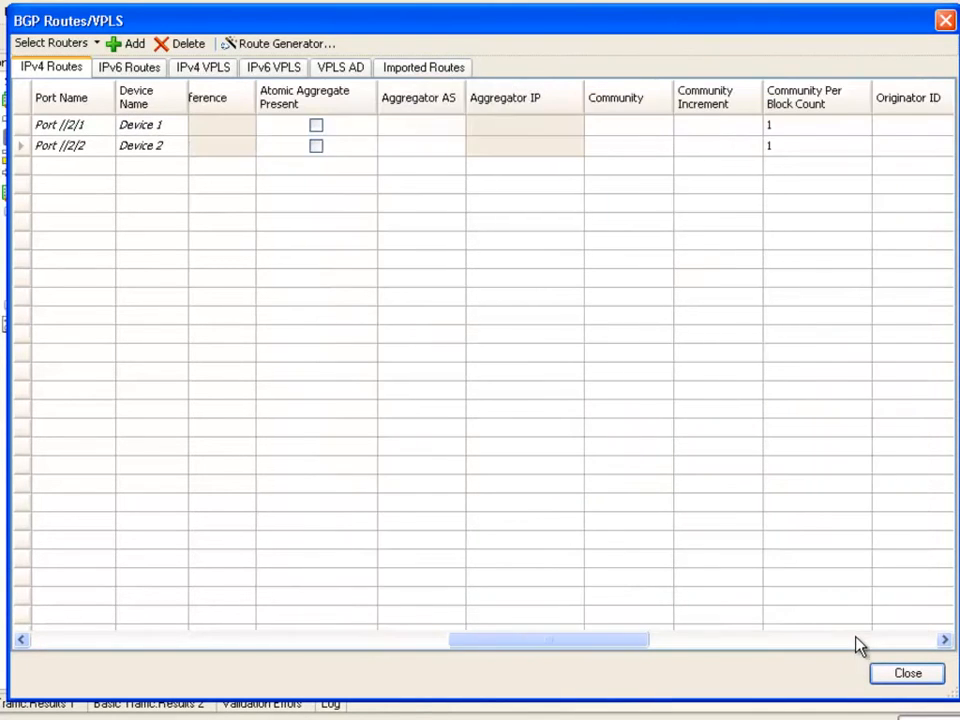
pyautogui.click(856, 639)
pyautogui.moveTo(830, 639); pyautogui.dragTo(110, 662)
pyautogui.click(380, 128)
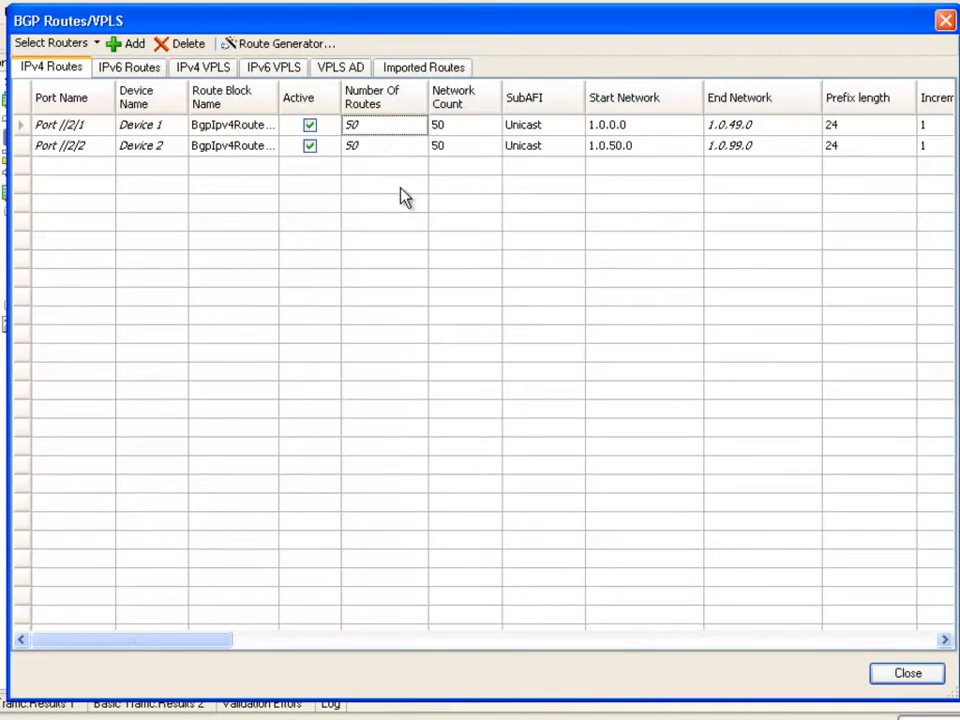
# - Add one IPv4 route block under each of Device 1 and Device 2, and delete the two added blocks
pyautogui.click(118, 47)
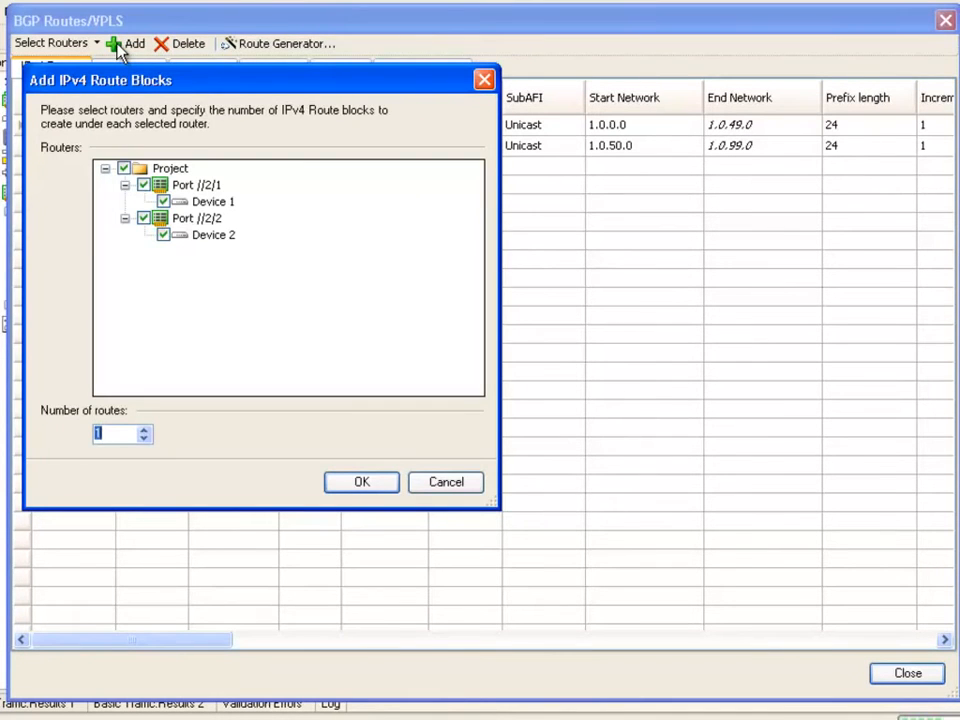
pyautogui.click(342, 484)
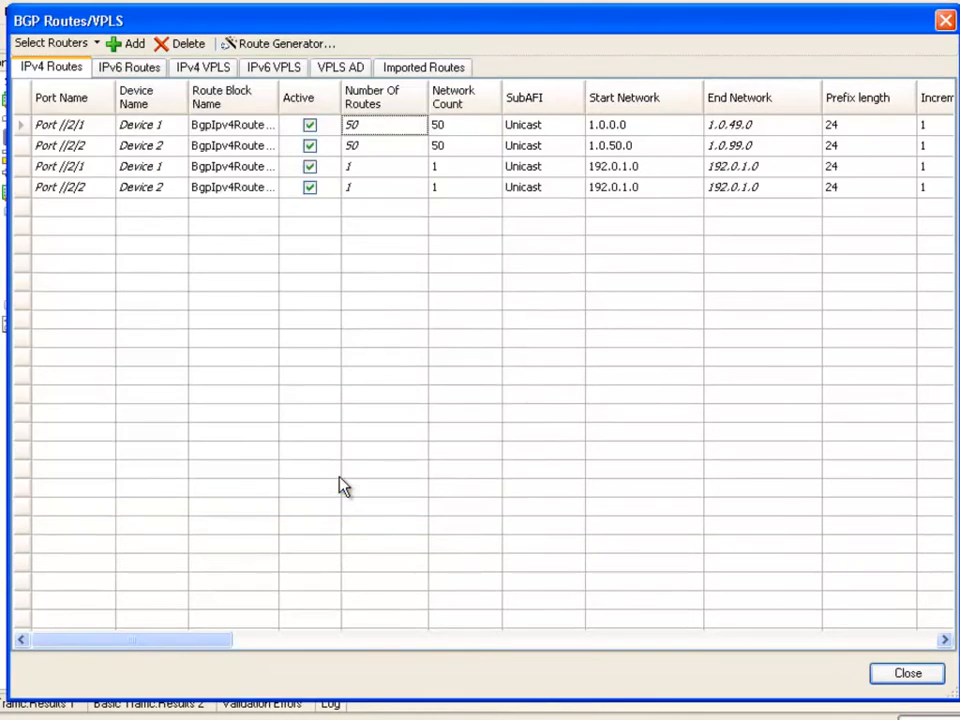
pyautogui.click(85, 171)
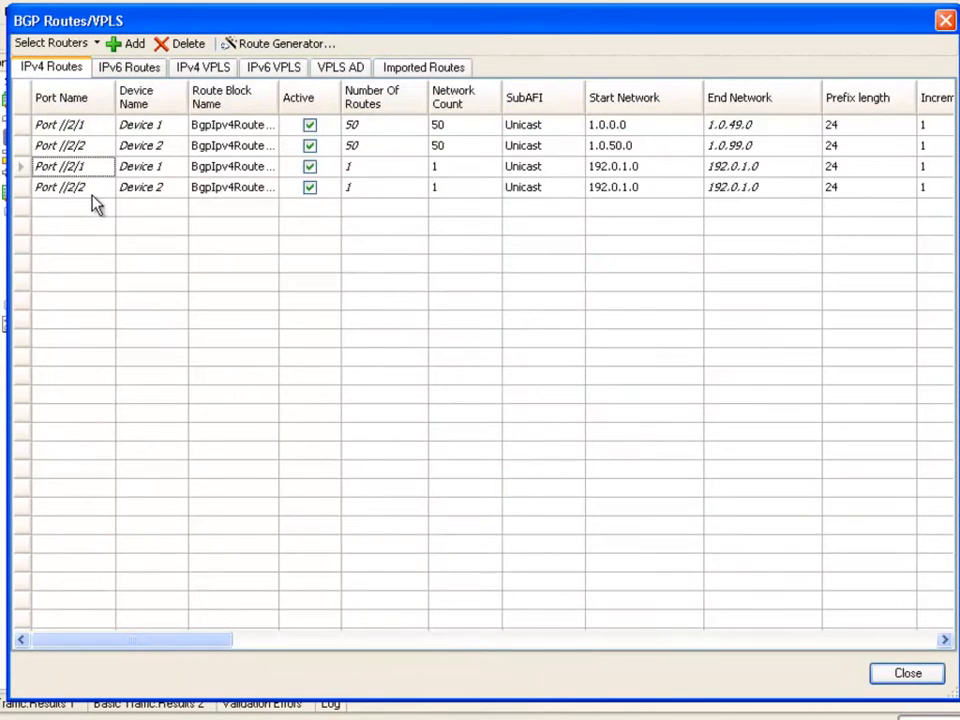
pyautogui.keyDown('shift'); pyautogui.click(91, 194); pyautogui.keyUp('shift')
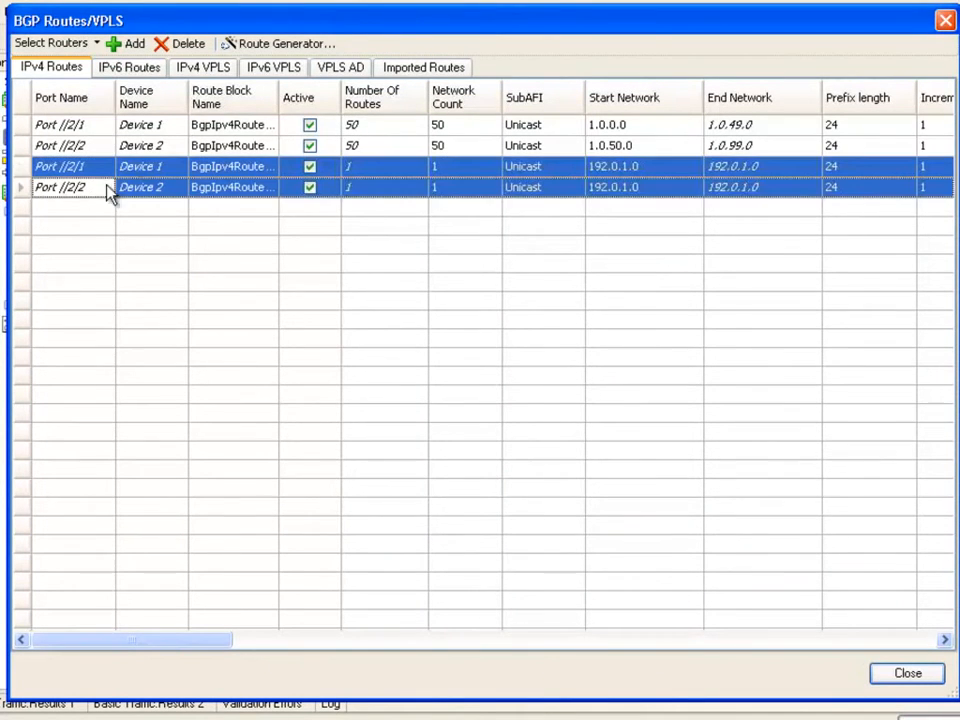
pyautogui.click(180, 44)
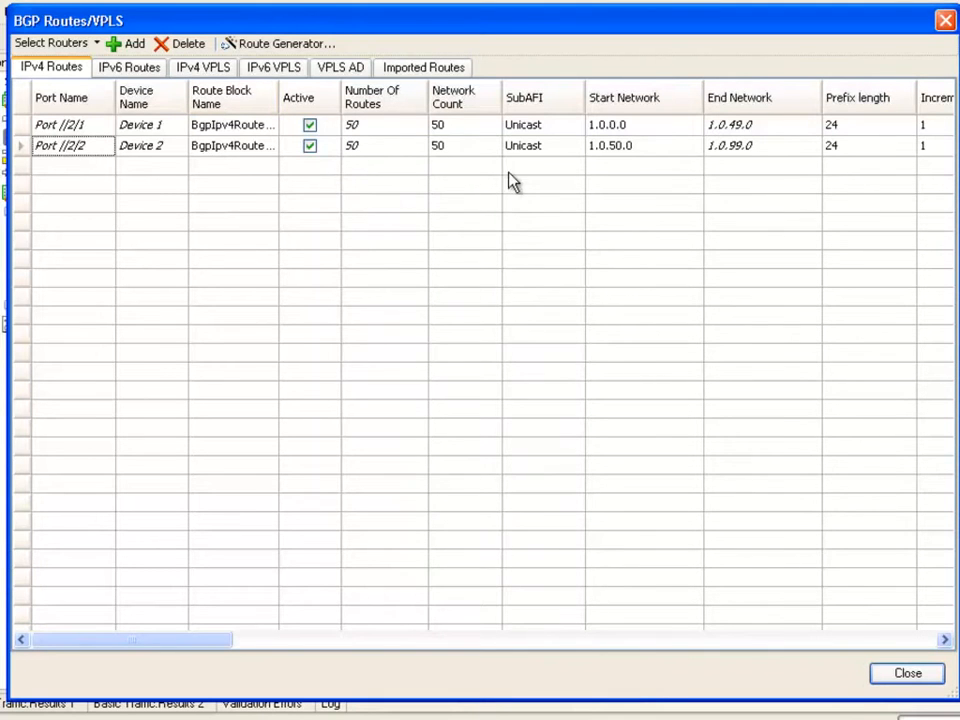
# - Close the BGP route editor and apply the configuration to the hardware, reviewing the logged changes
pyautogui.click(905, 675)
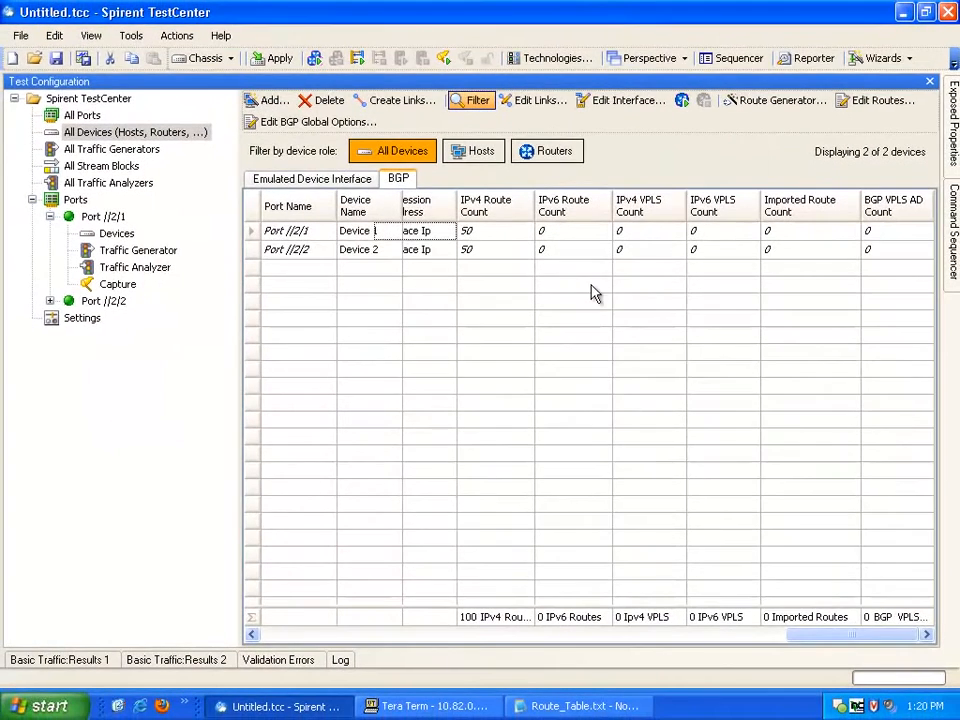
pyautogui.click(289, 638)
pyautogui.click(289, 638)
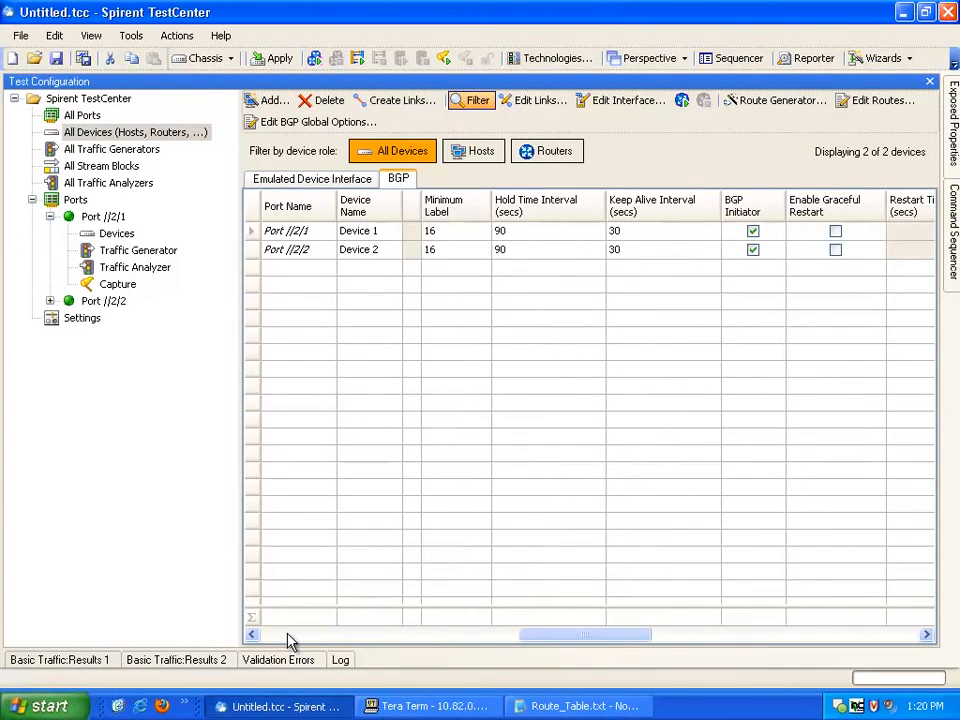
pyautogui.click(289, 638)
pyautogui.click(289, 638)
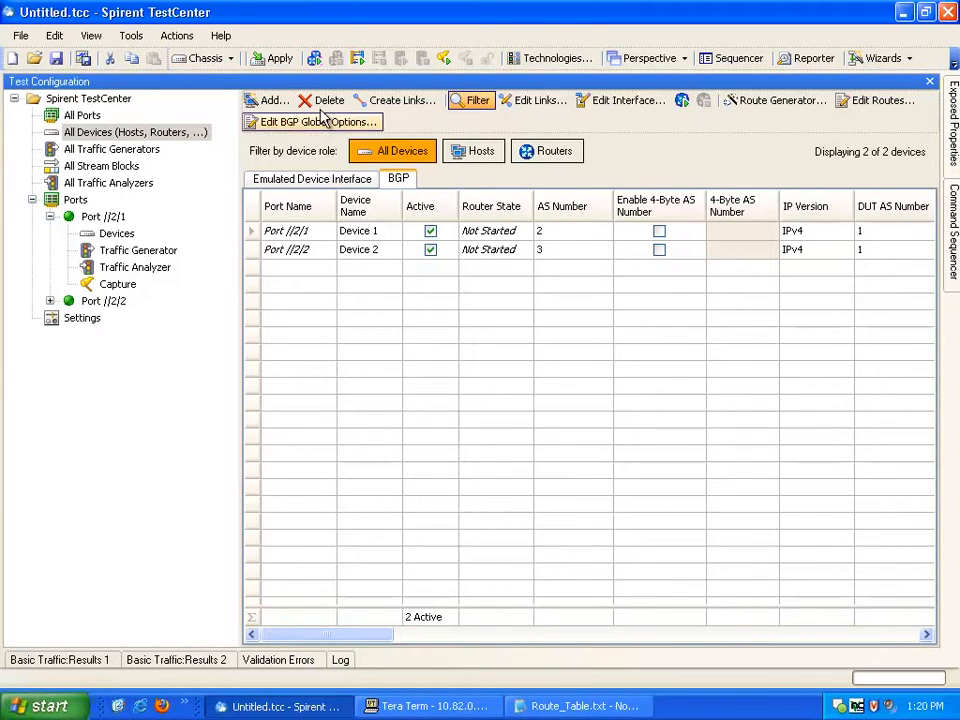
pyautogui.click(266, 62)
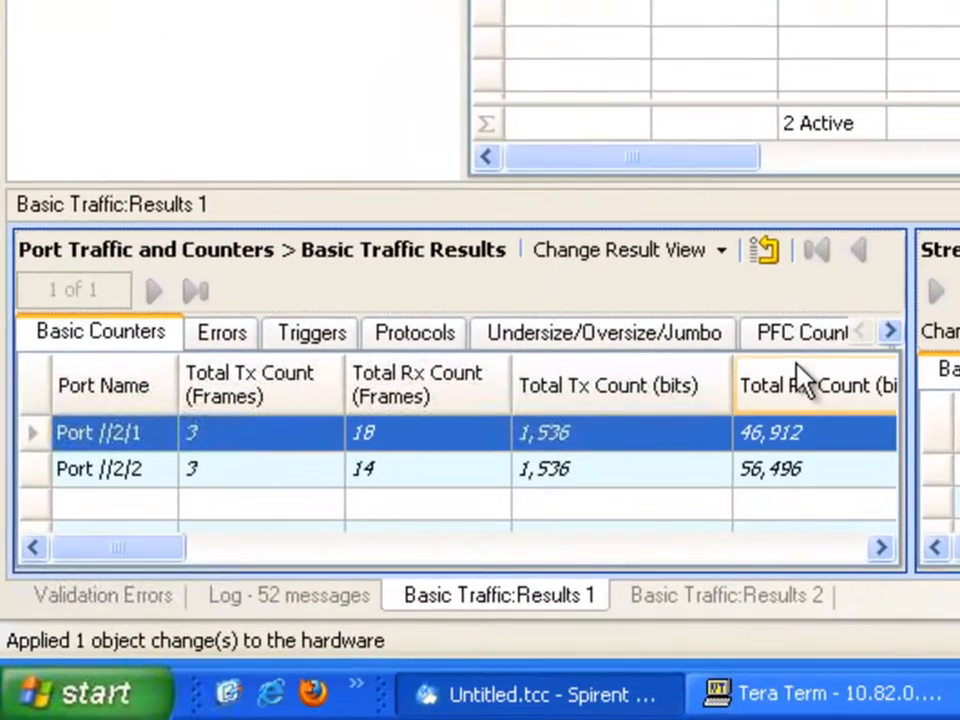
pyautogui.click(256, 592)
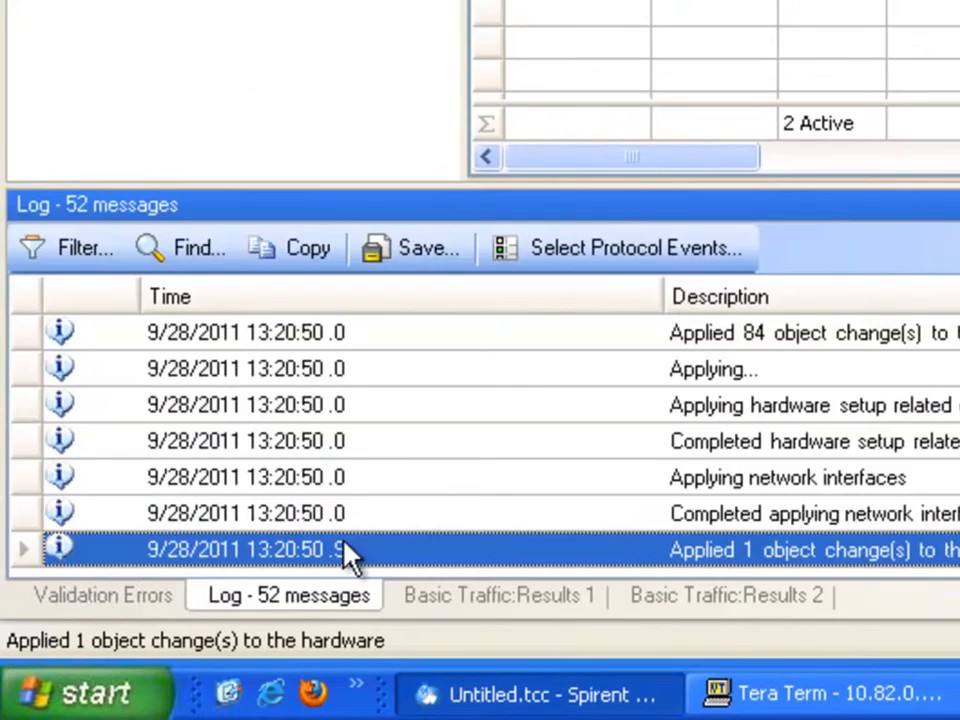
pyautogui.click(854, 337)
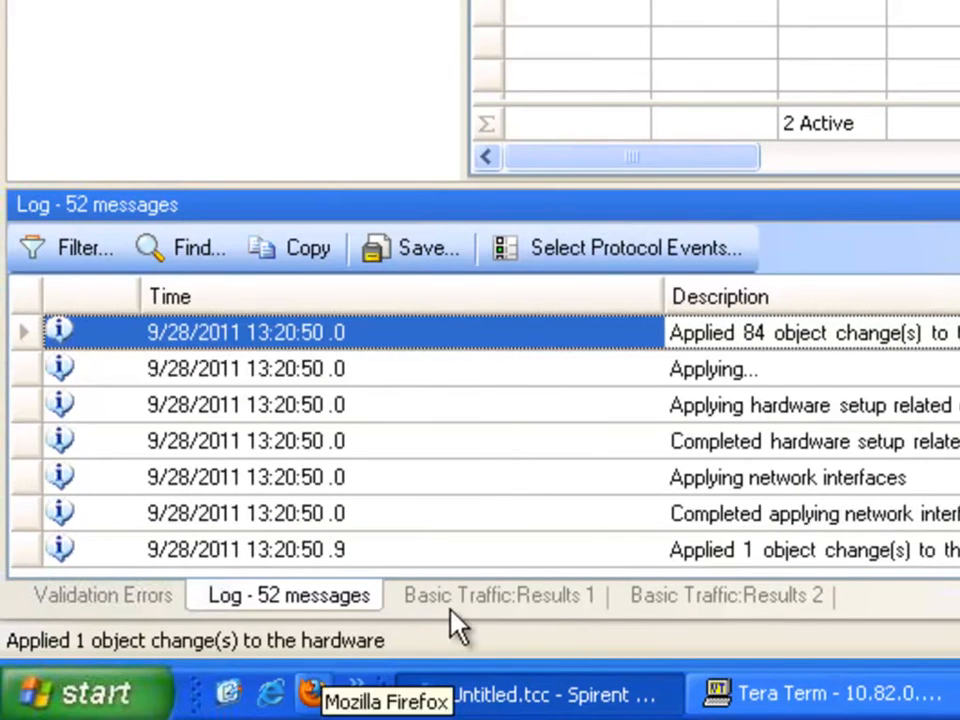
# - Replace the Detailed Stream Results view with the Routing and MPLS BGP Results view and widen its pane
pyautogui.click(518, 616)
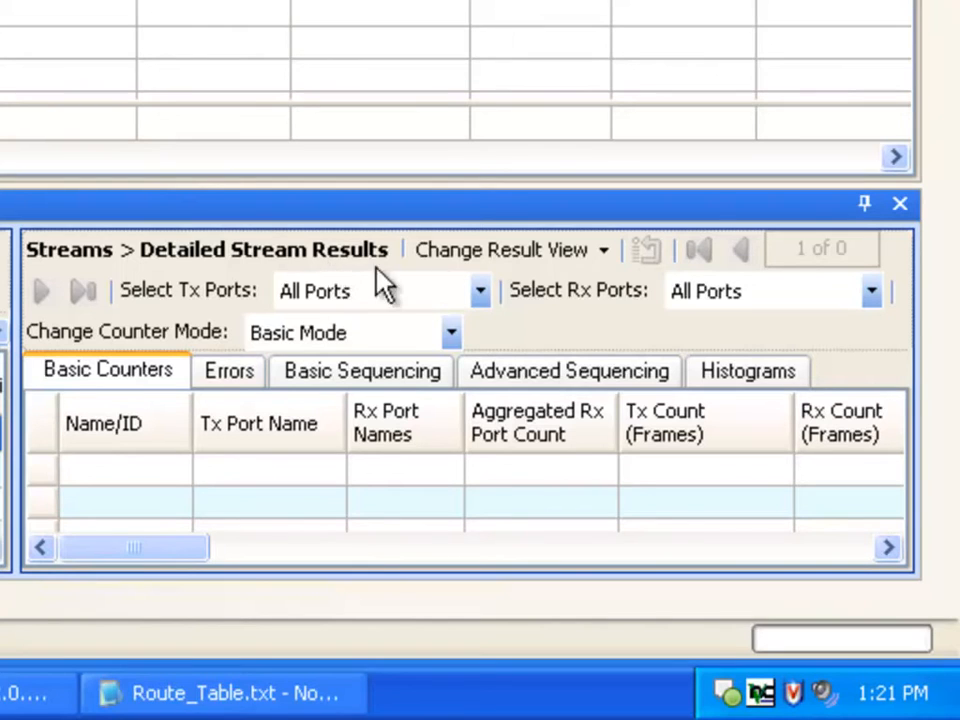
pyautogui.click(604, 254)
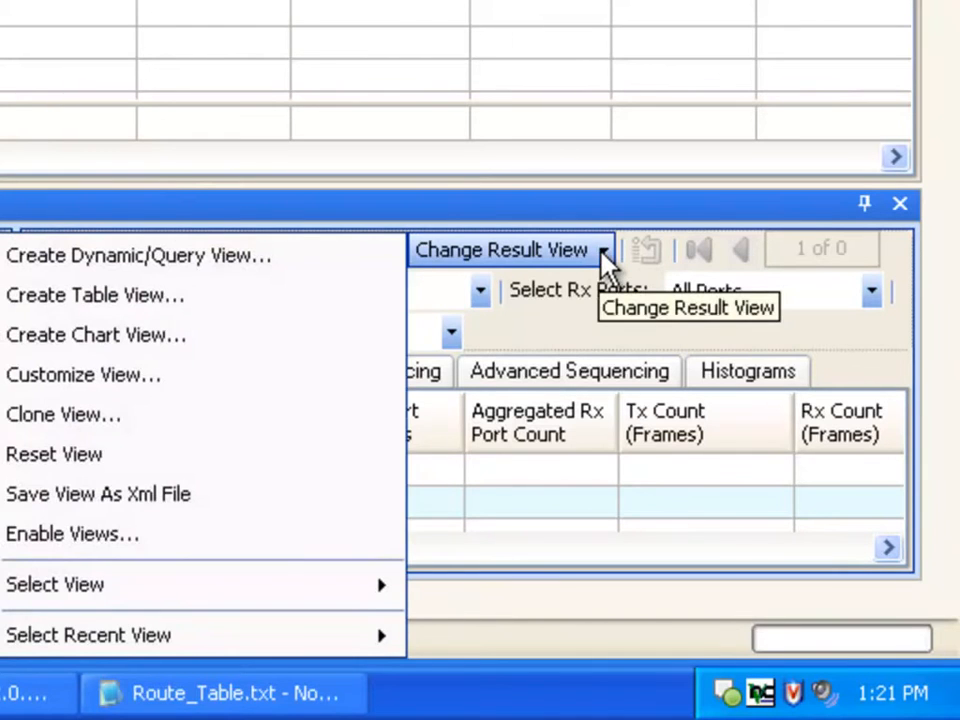
pyautogui.moveTo(252, 605)
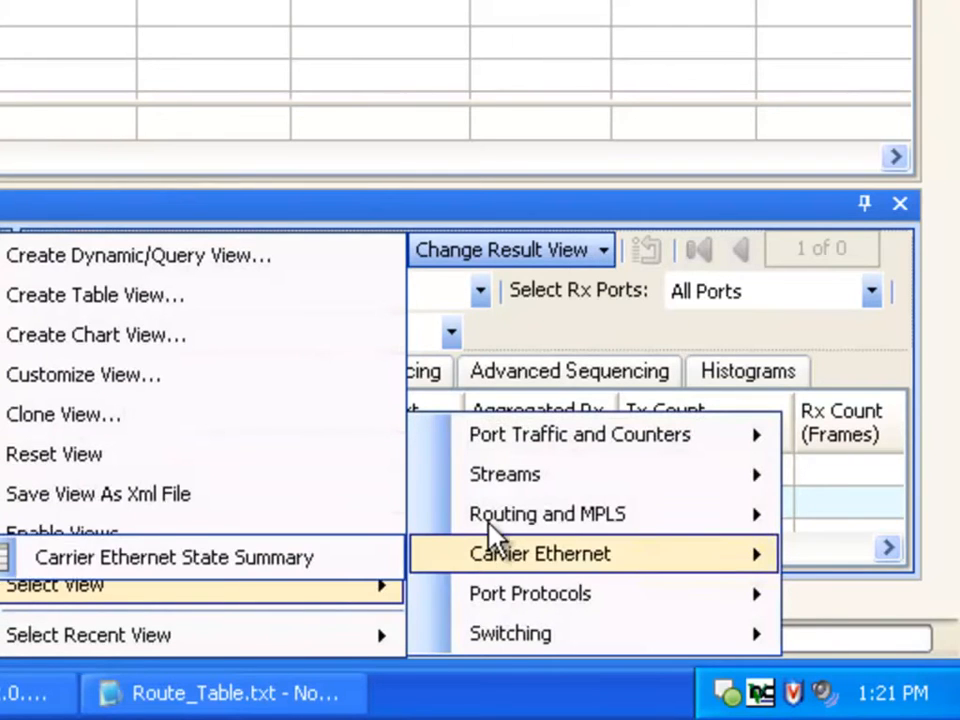
pyautogui.moveTo(490, 518)
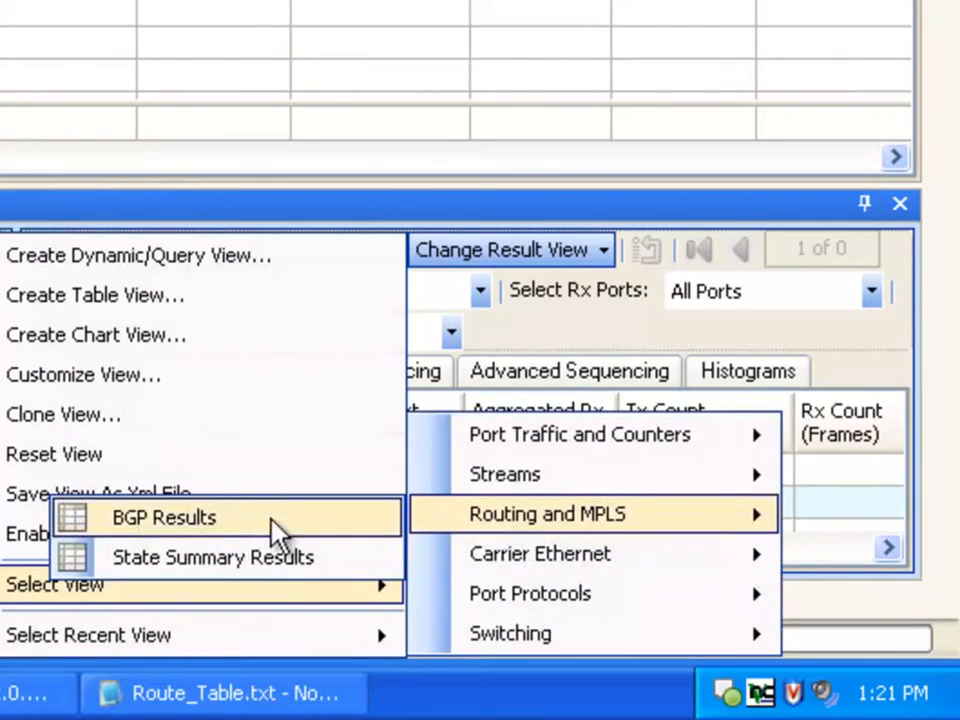
pyautogui.click(232, 522)
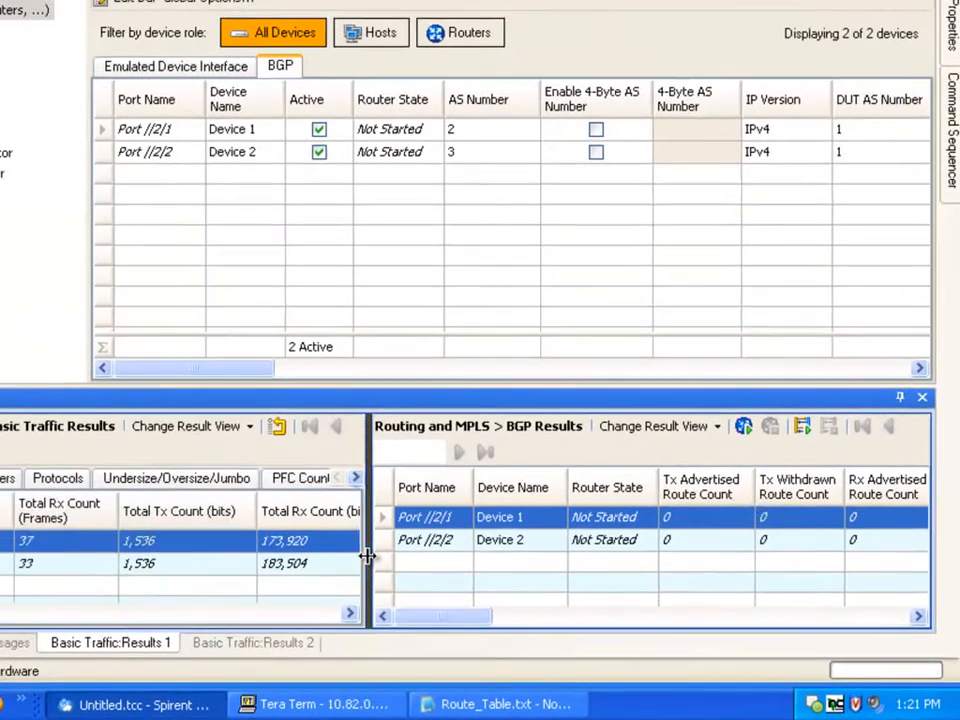
pyautogui.moveTo(16, 456); pyautogui.dragTo(57, 546)
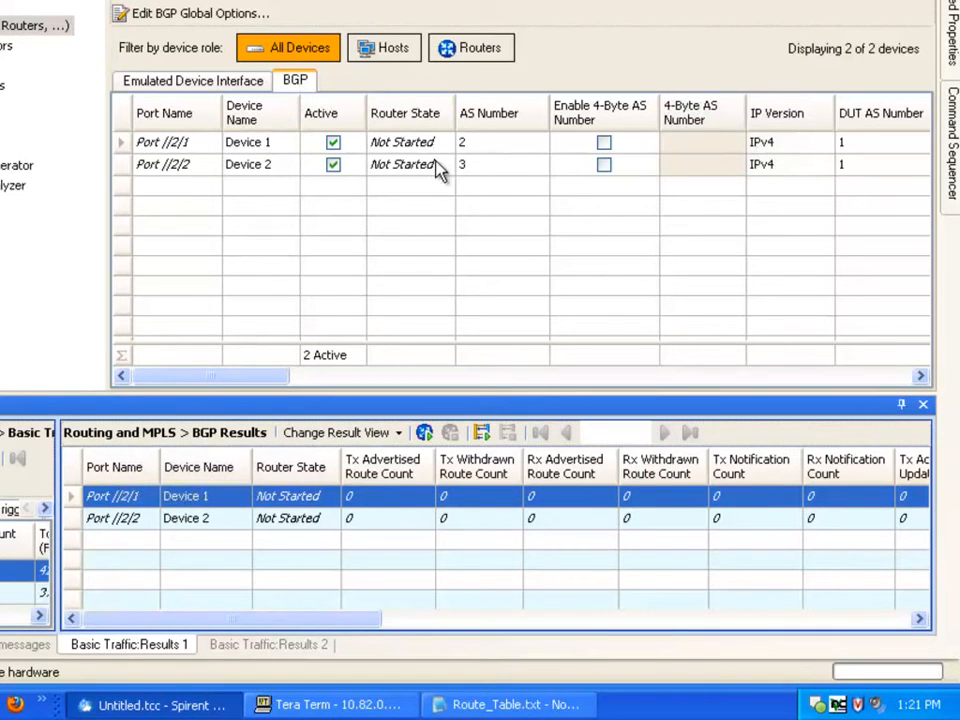
pyautogui.rightClick(173, 146)
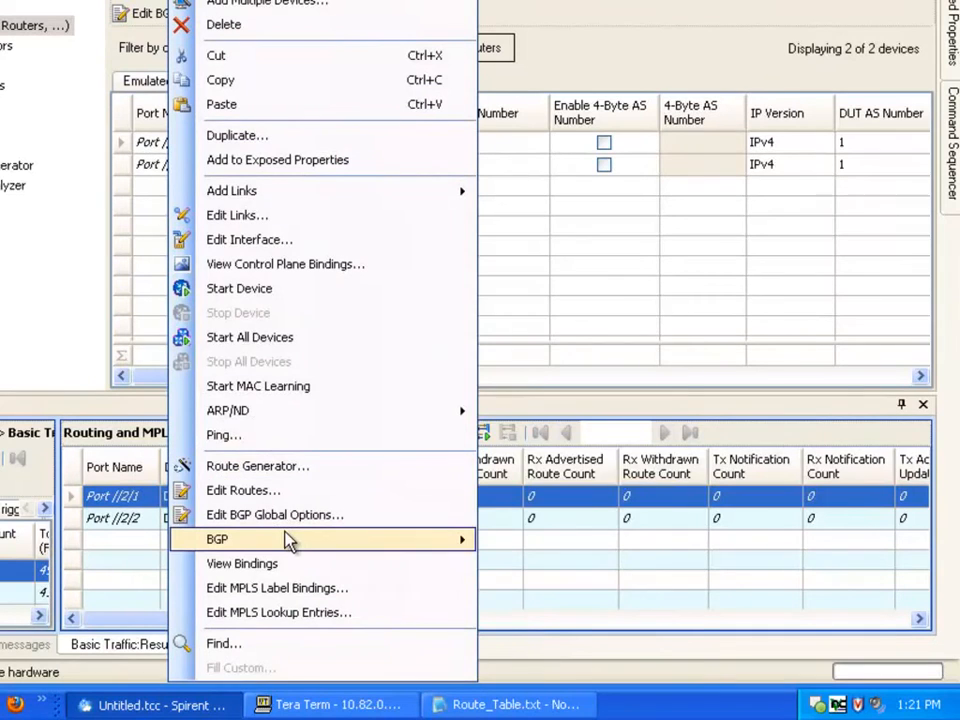
pyautogui.moveTo(290, 540)
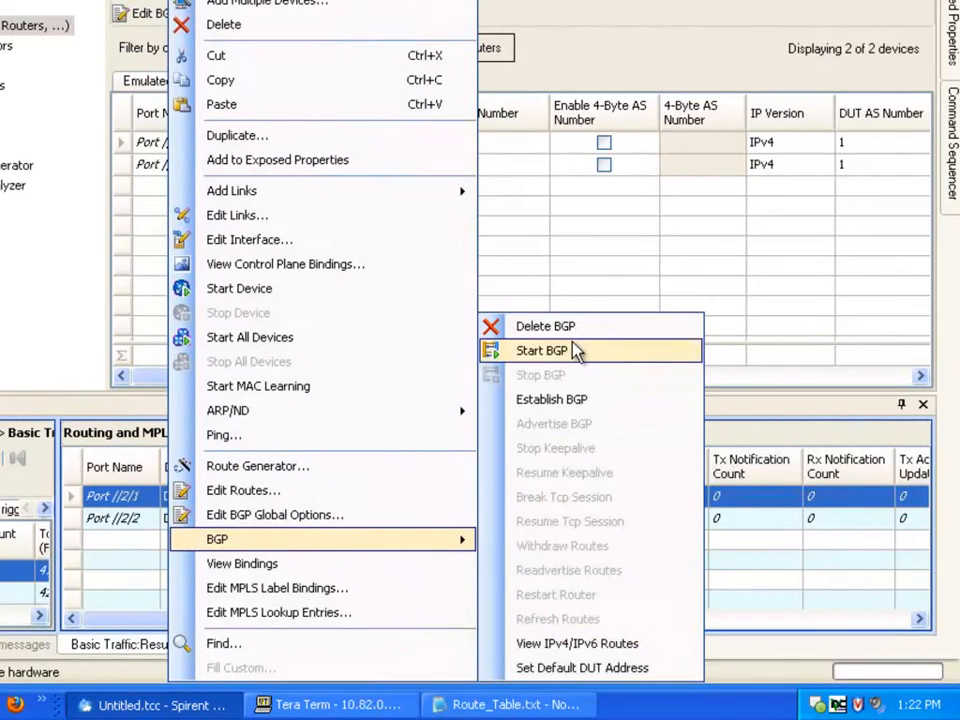
pyautogui.click(594, 236)
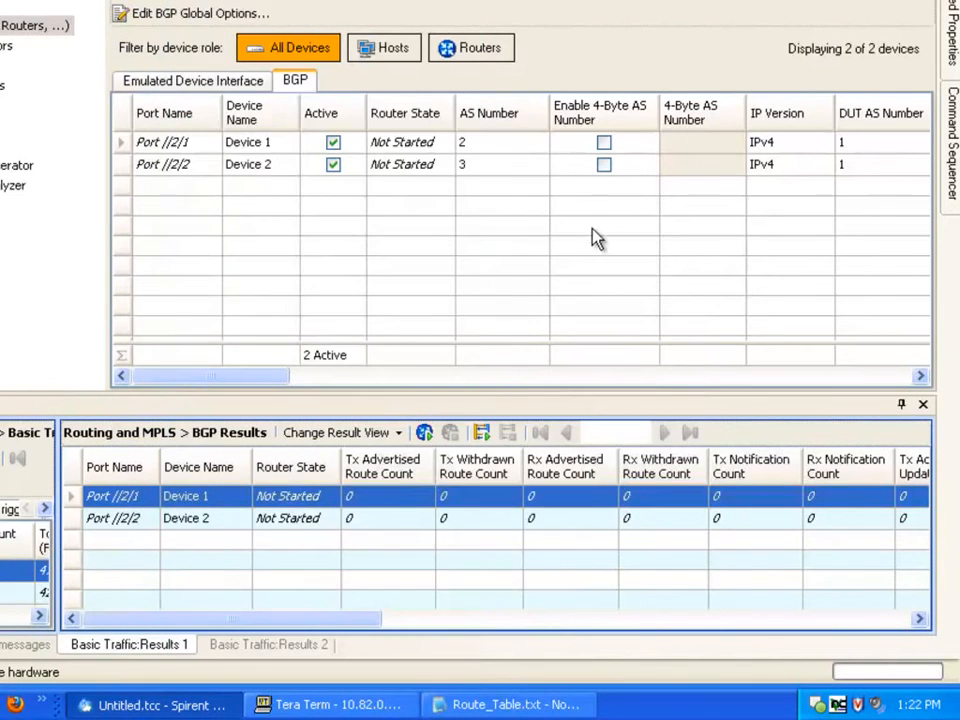
pyautogui.click(116, 121)
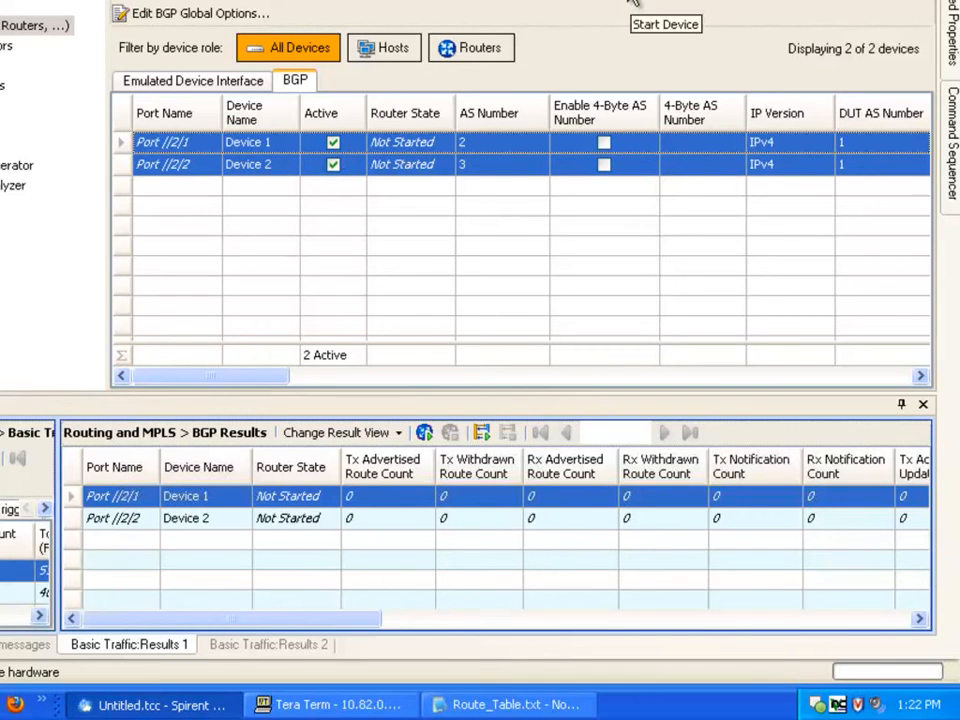
pyautogui.rightClick(198, 148)
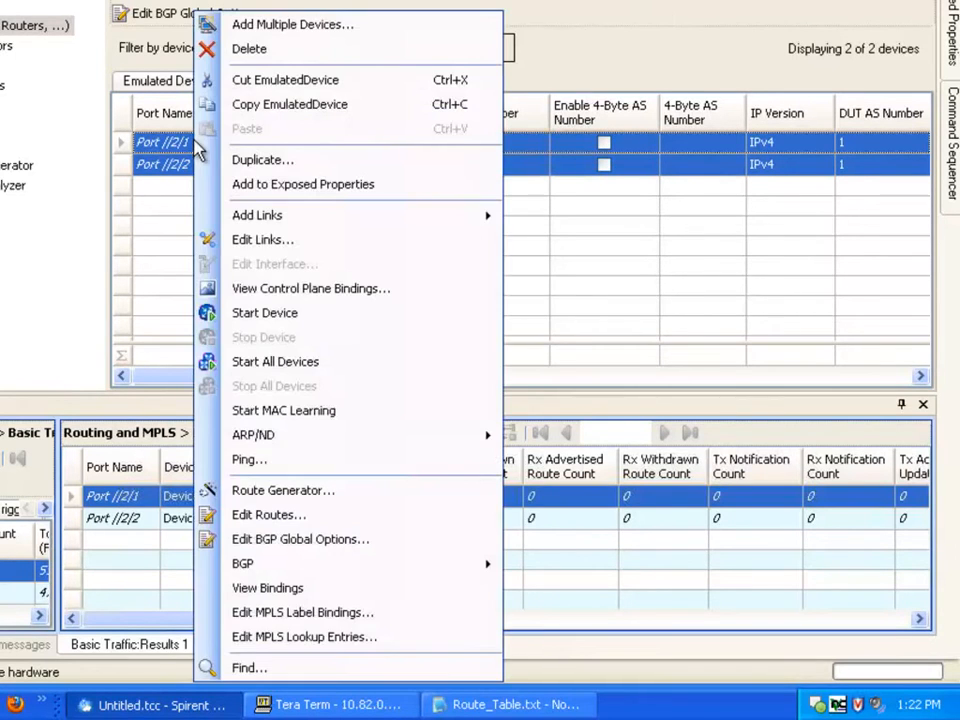
pyautogui.moveTo(315, 573)
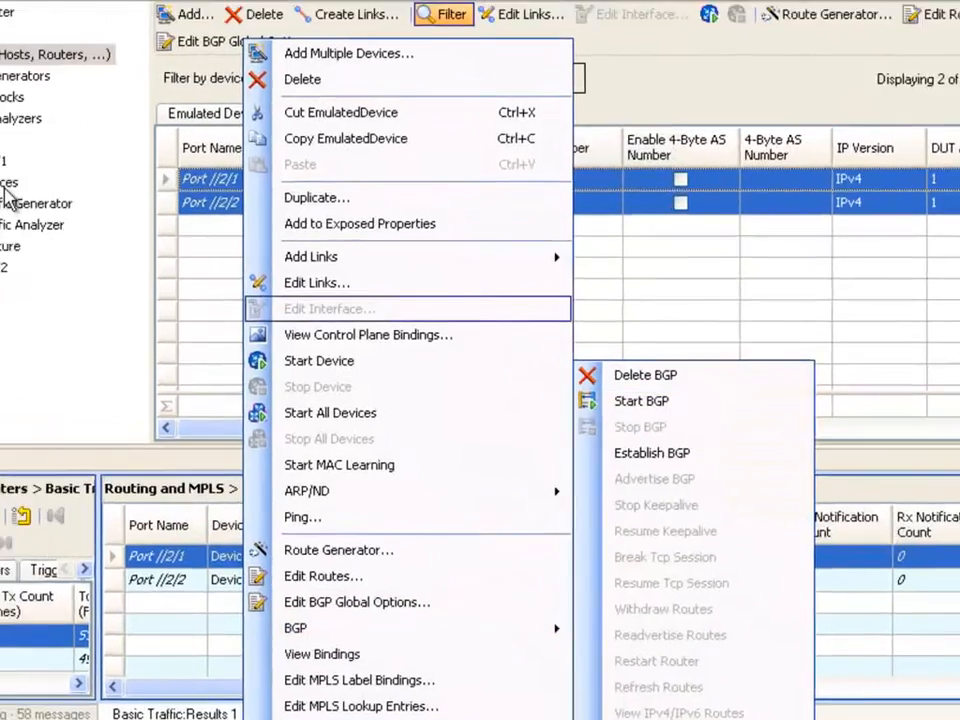
pyautogui.click(5, 188)
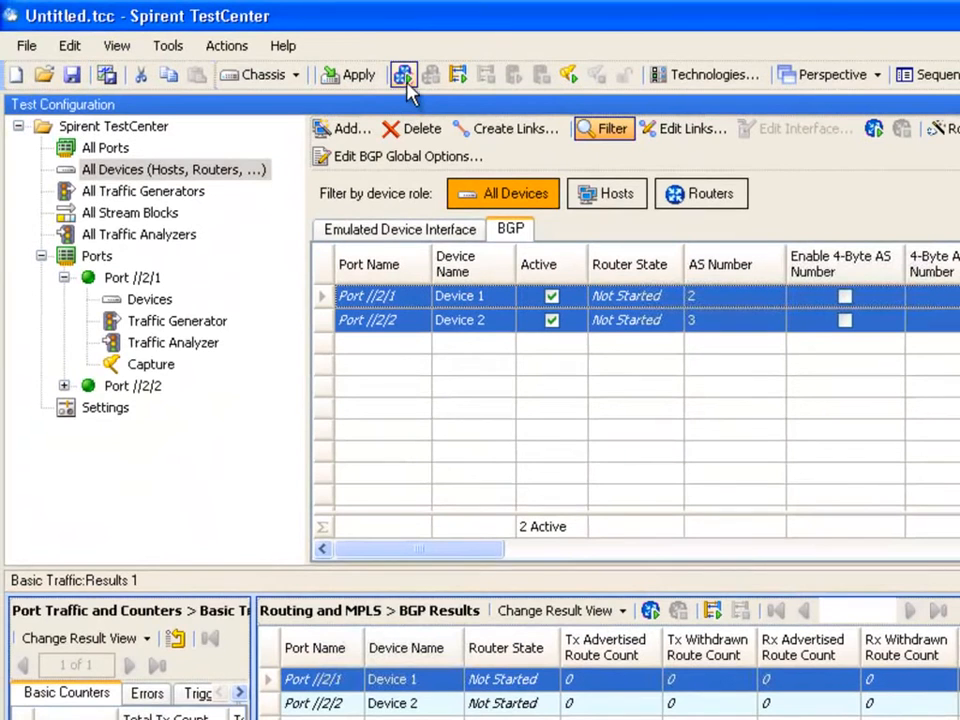
# - Start all devices and review the BGP router states, route counts, keepalive counts and notification codes of both devices
pyautogui.click(403, 76)
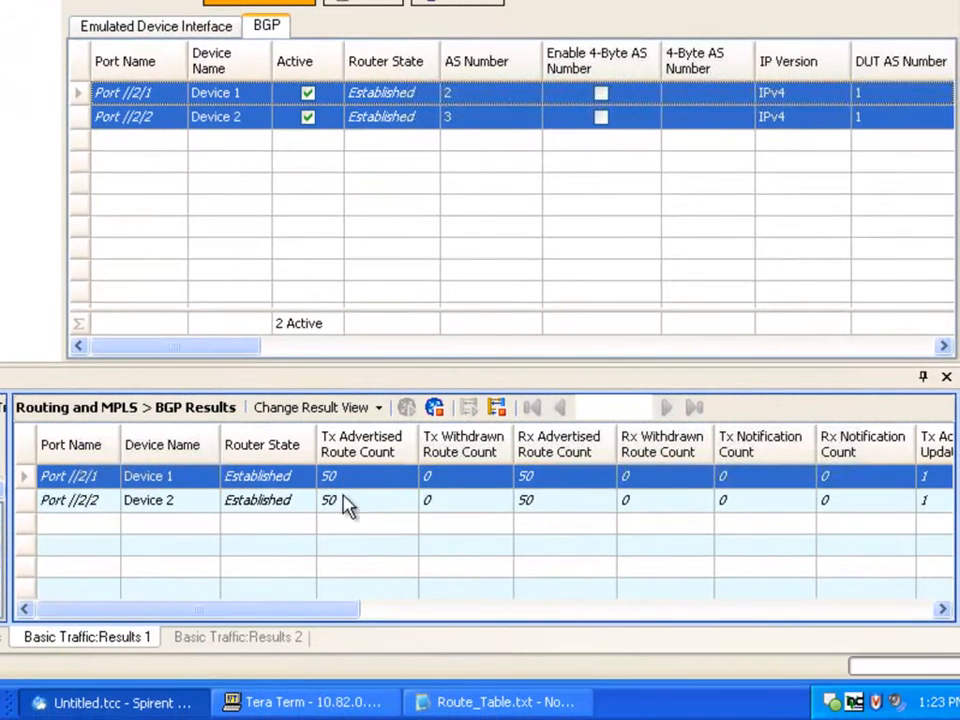
pyautogui.click(894, 610)
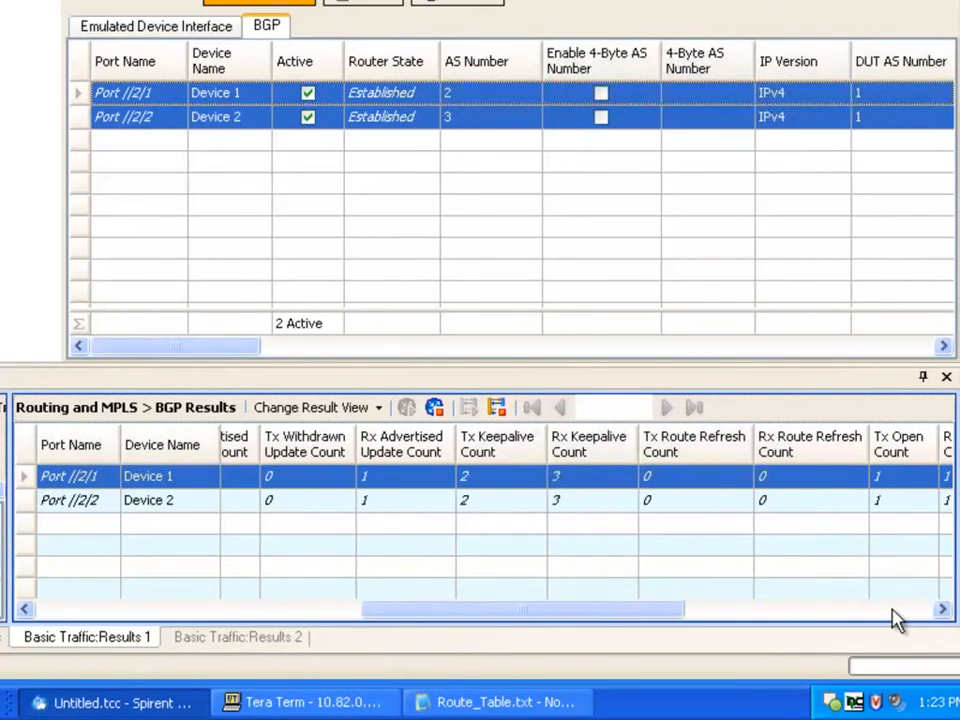
pyautogui.click(894, 610)
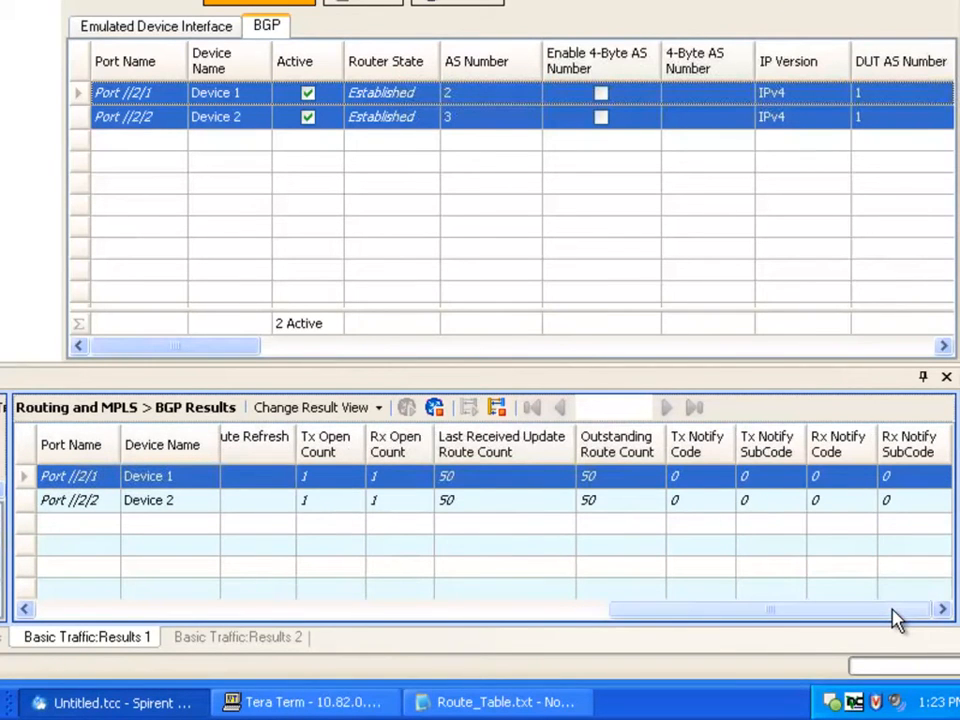
pyautogui.click(85, 612)
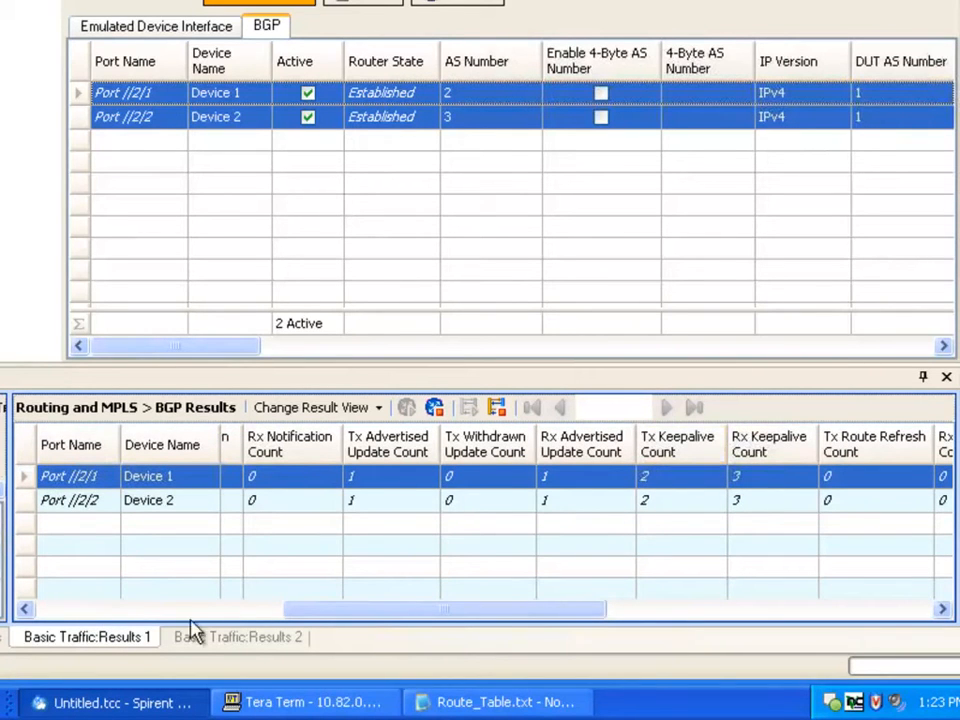
pyautogui.click(57, 609)
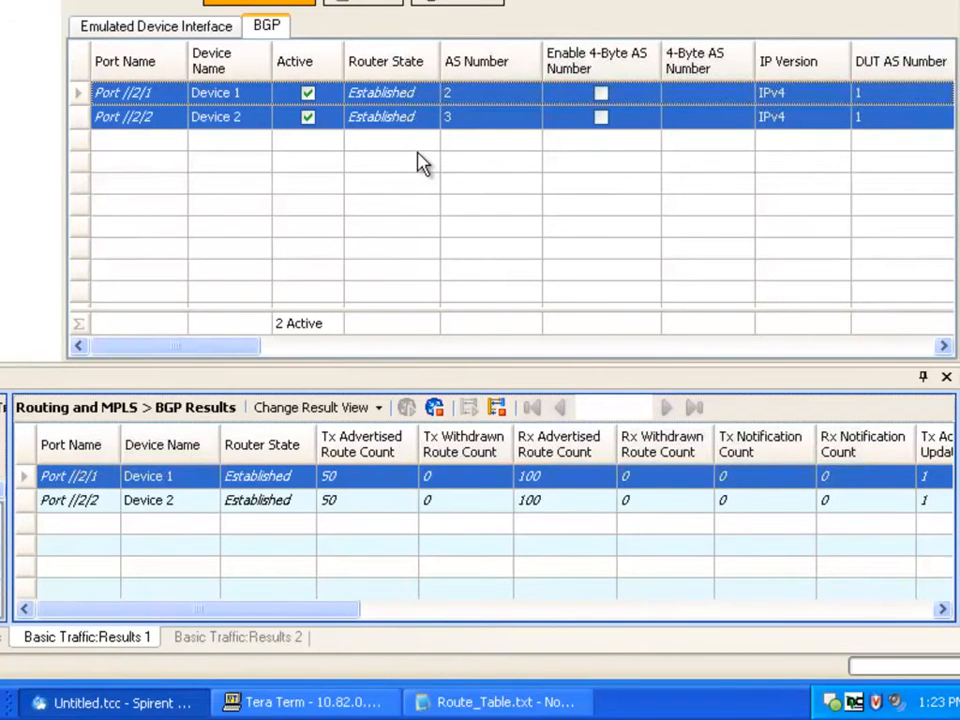
# - Switch to the Tera Term router console, inspect the routing table with "show ip route" and return to Spirent TestCenter
pyautogui.click(360, 705)
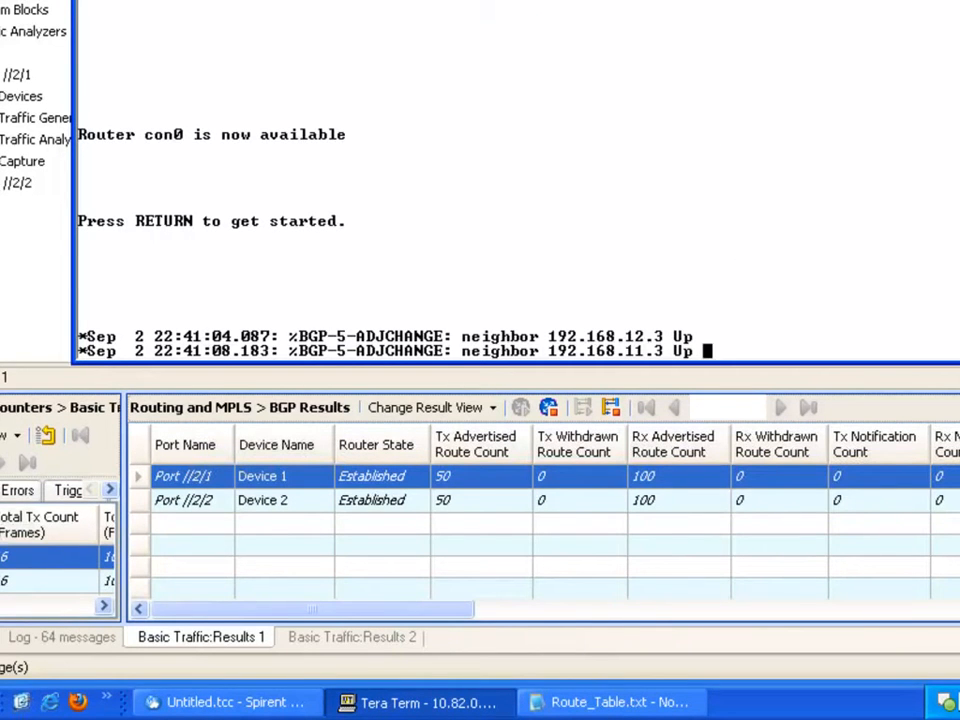
pyautogui.moveTo(500, 5); pyautogui.dragTo(443, 0)
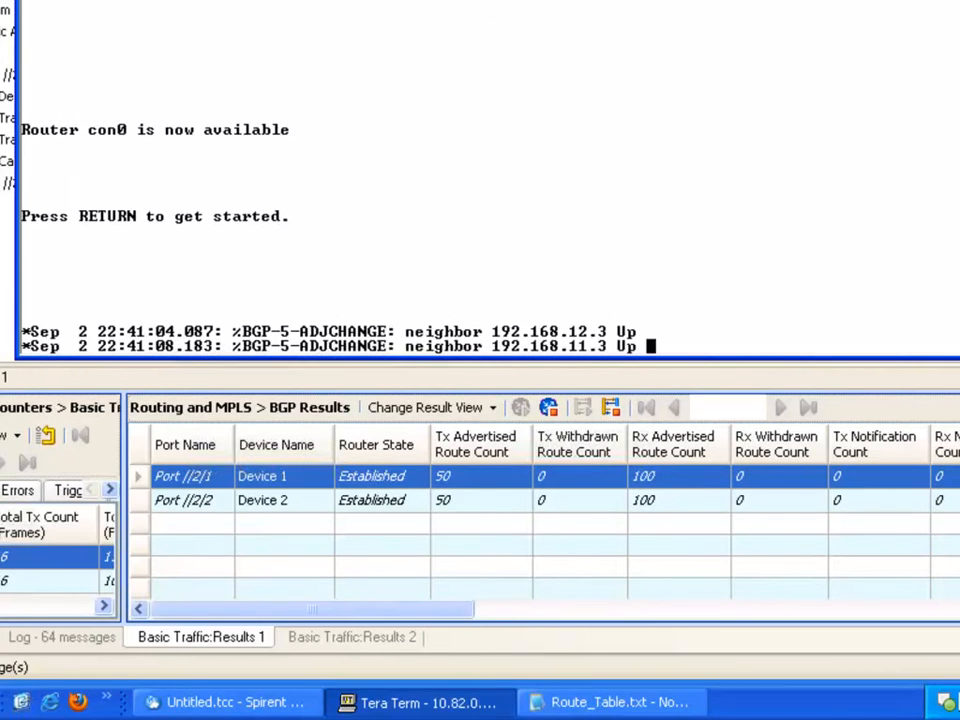
pyautogui.press('Return')
pyautogui.write('s')
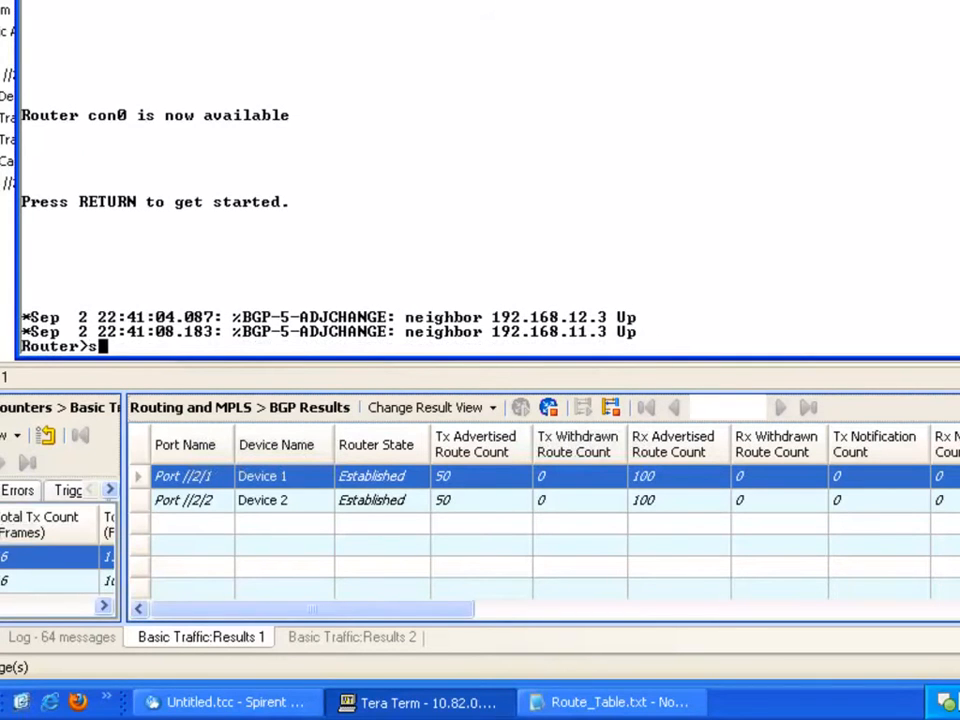
pyautogui.write('how ip route')
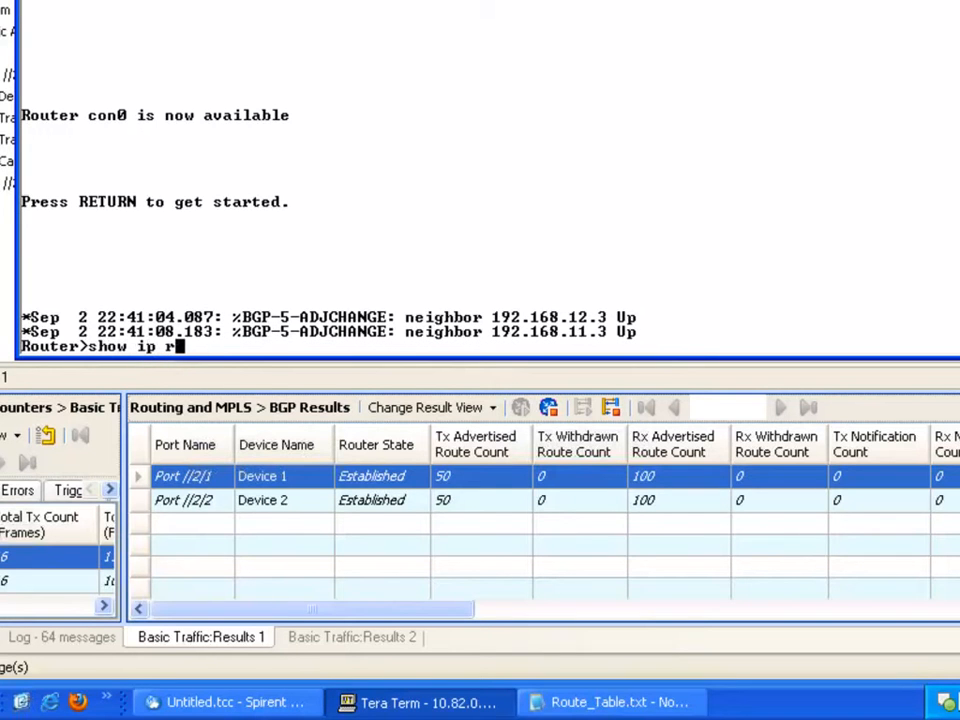
pyautogui.press('Return')
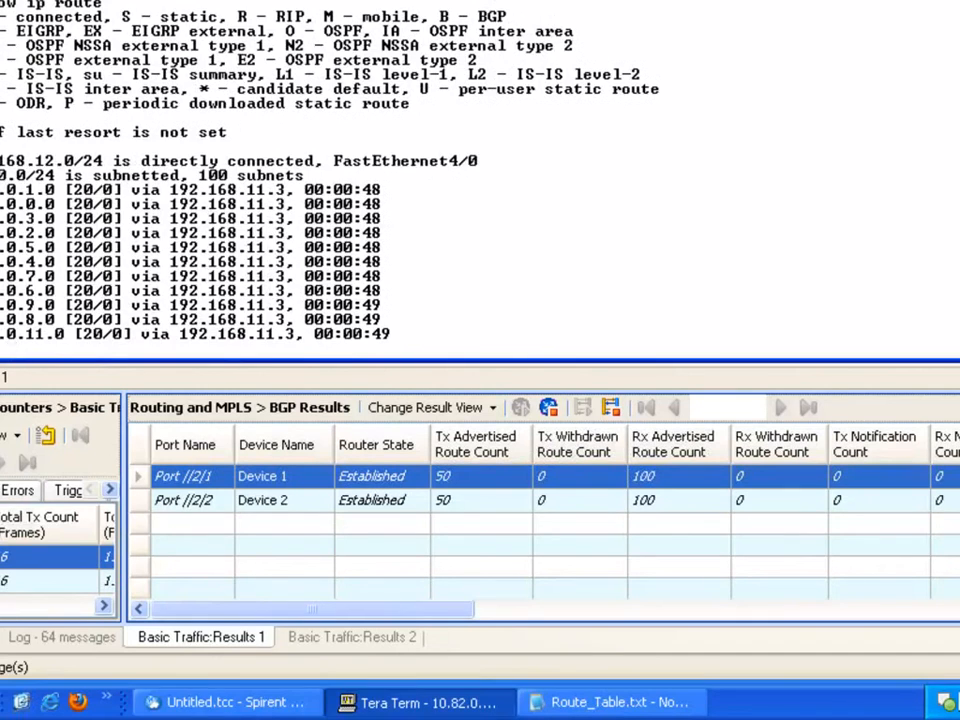
pyautogui.click(957, 3)
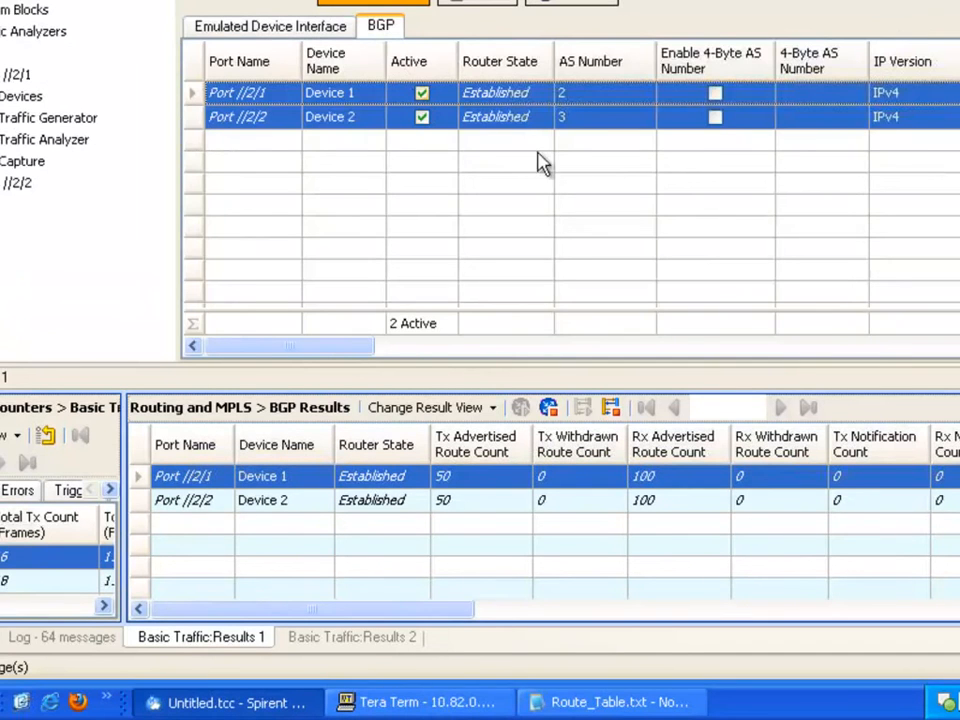
# - Check the Enable View Routes option in the BGP device grid and open the IPv4/IPv6 routes view for Device 1 on Port //2/1
pyautogui.click(952, 349)
pyautogui.click(952, 350)
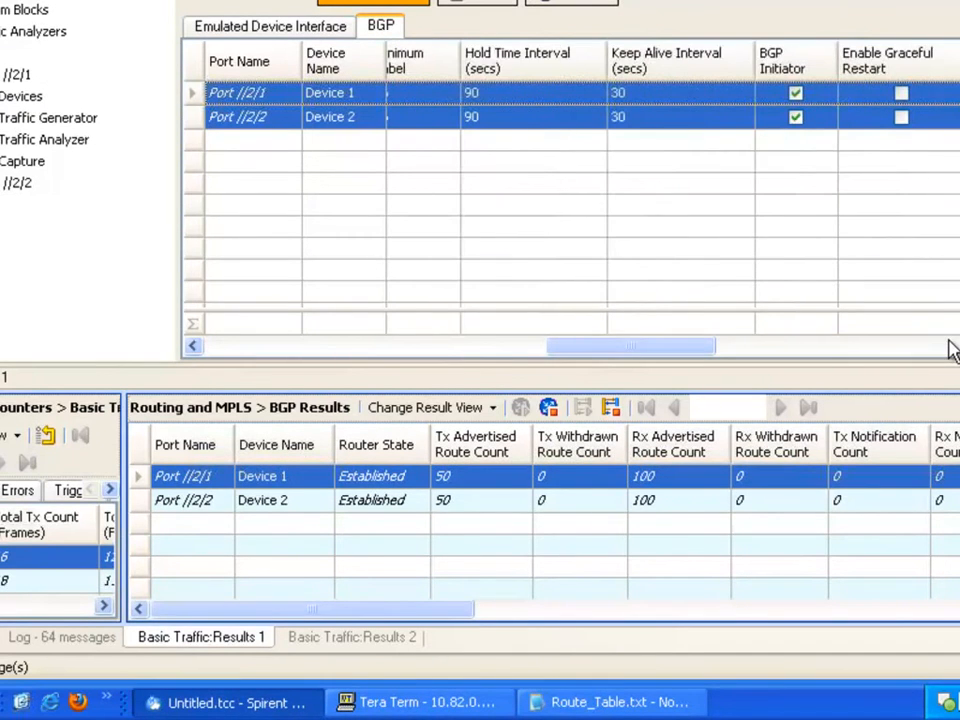
pyautogui.click(952, 349)
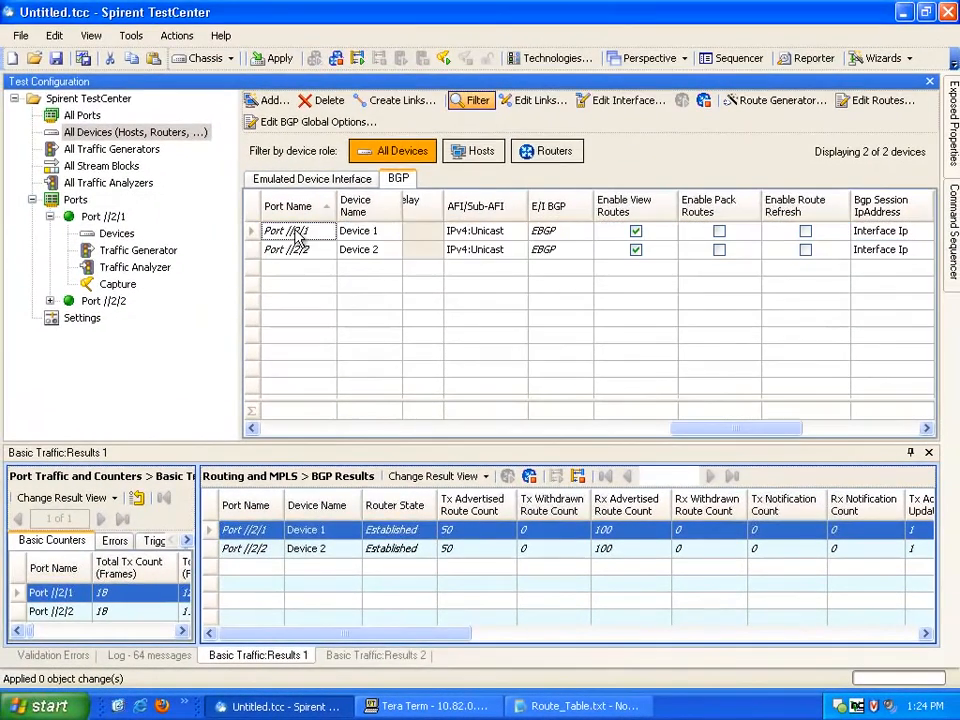
pyautogui.rightClick(262, 137)
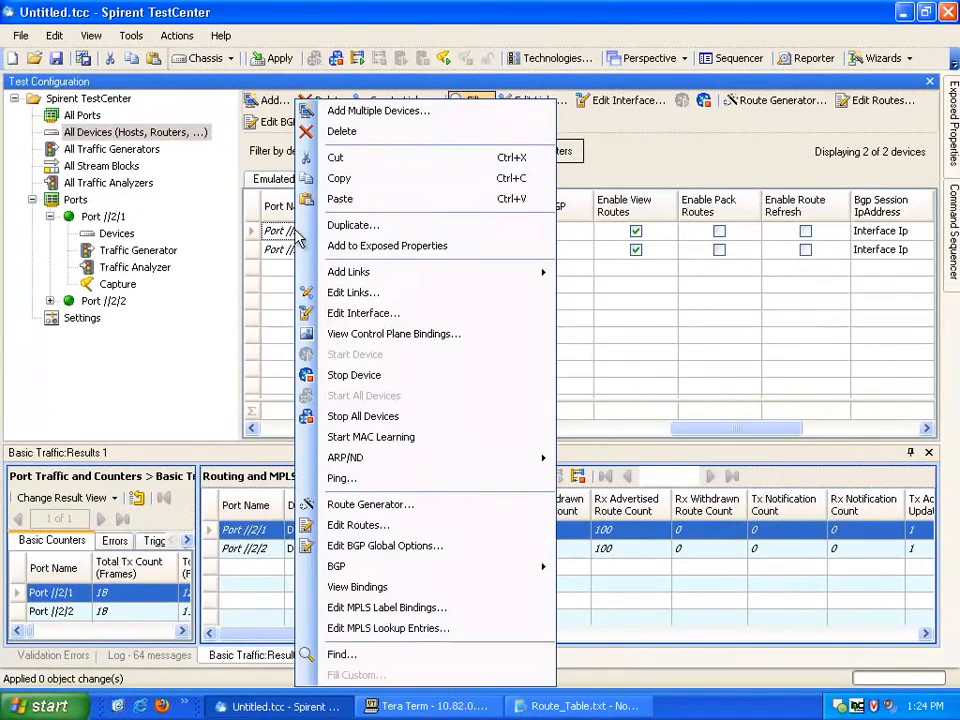
pyautogui.moveTo(512, 578)
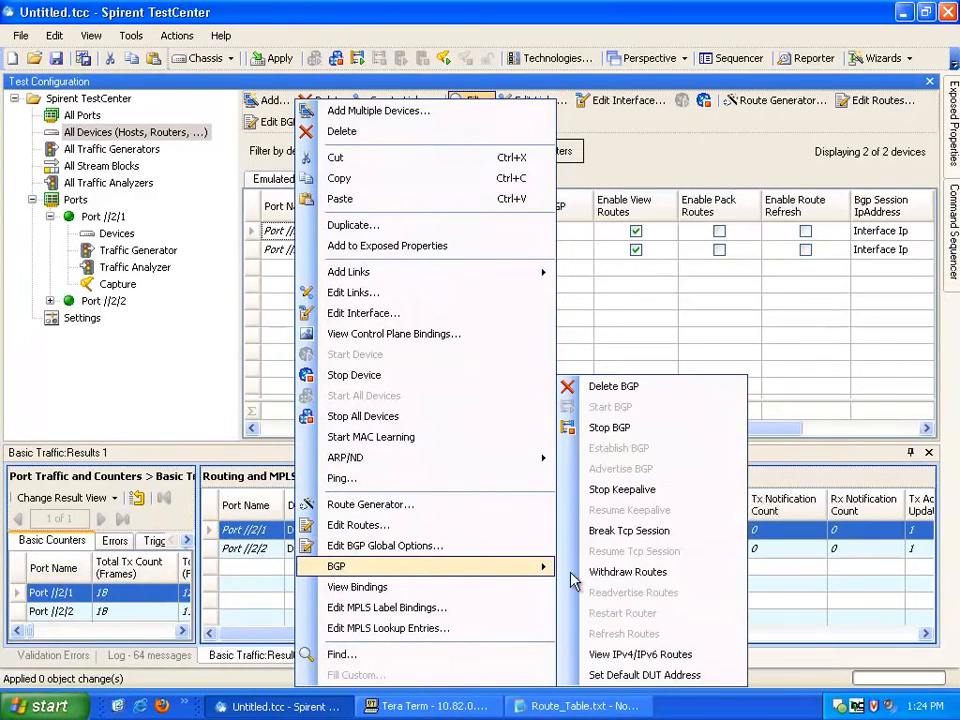
pyautogui.click(648, 655)
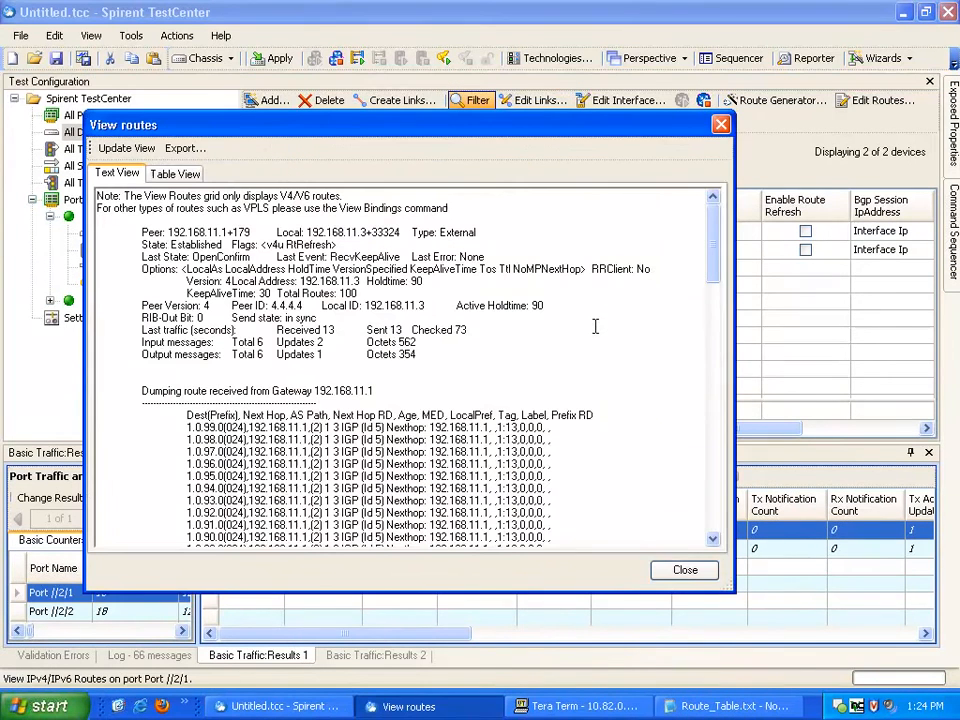
# - Reposition the View routes window and review the BGP peer details and the whole received route list in text view
pyautogui.moveTo(481, 130); pyautogui.dragTo(463, 58)
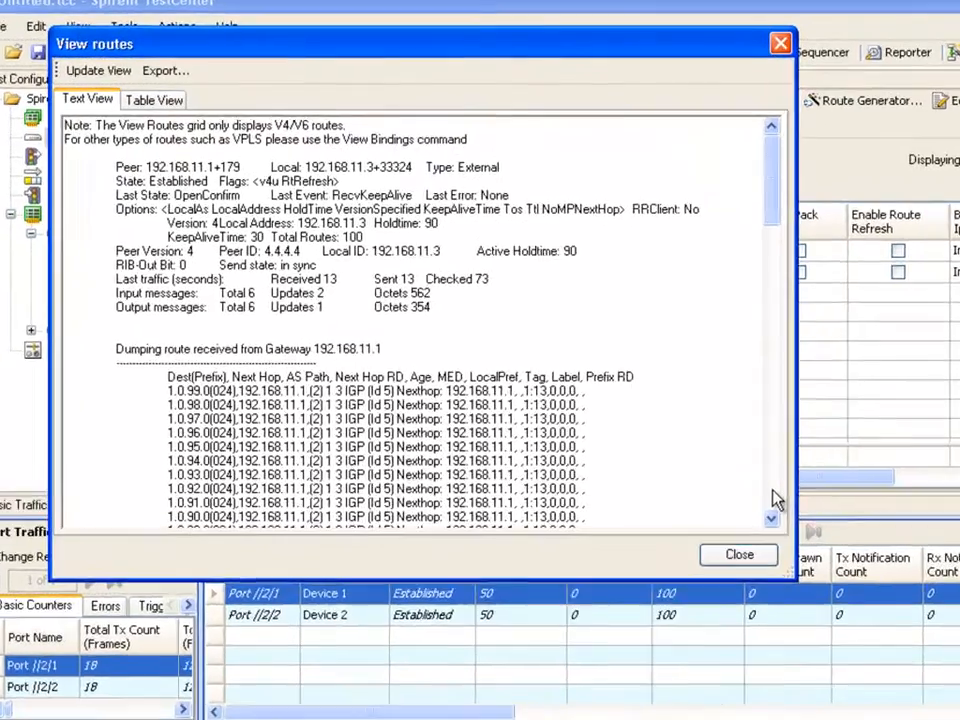
pyautogui.click(697, 439)
pyautogui.click(697, 439)
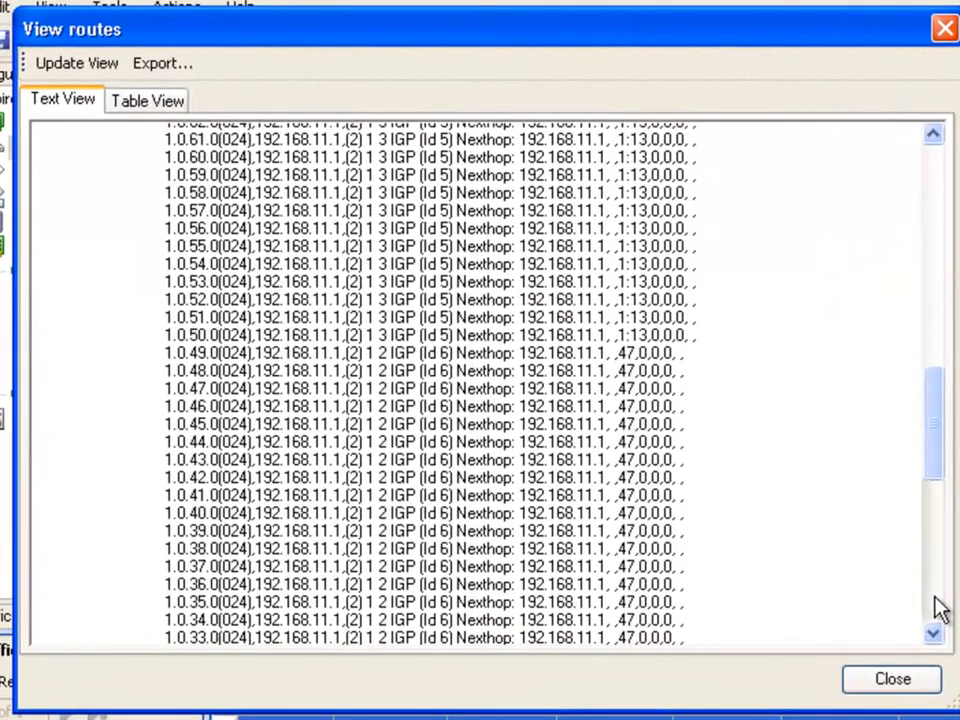
pyautogui.moveTo(934, 456); pyautogui.dragTo(943, 628)
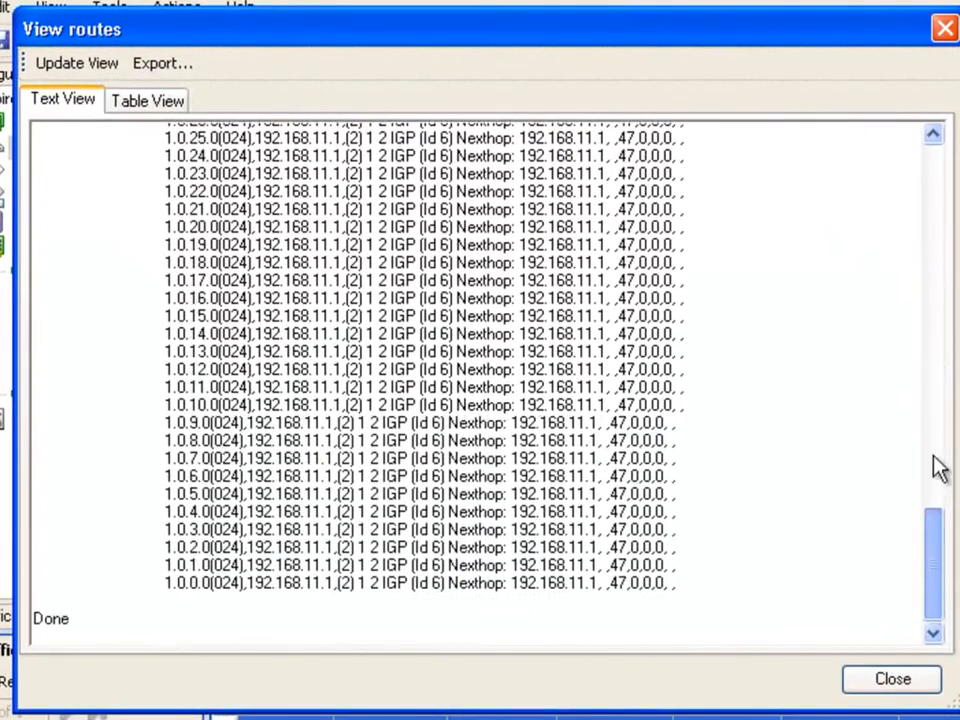
pyautogui.moveTo(940, 579); pyautogui.dragTo(925, 178)
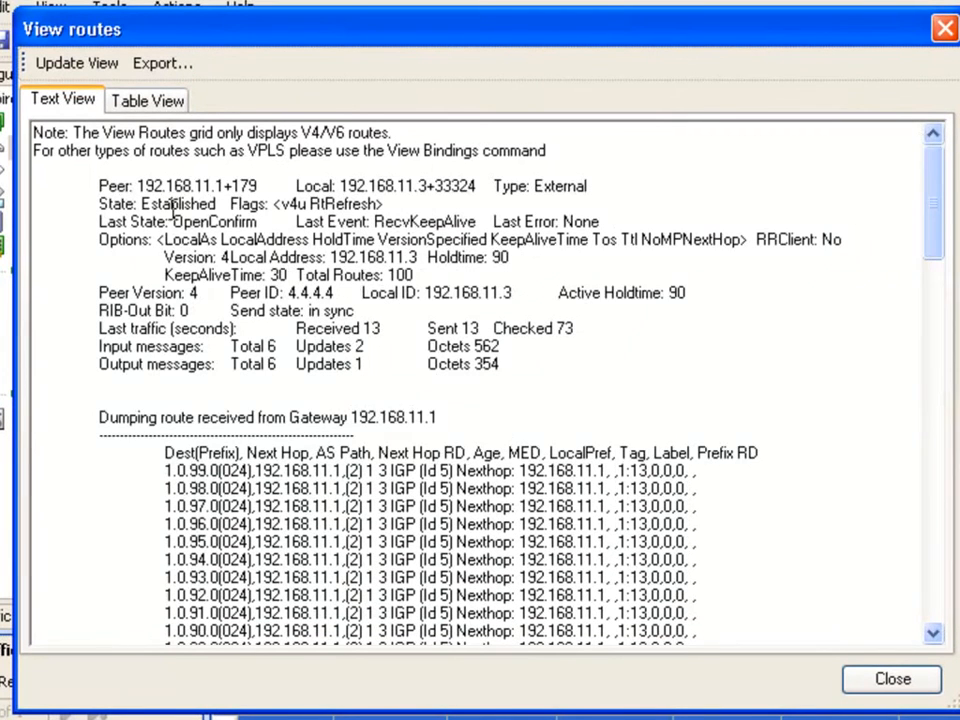
# - Review the received routes as a table, inspect the CSV export option without saving a file, and close the View routes window
pyautogui.click(154, 99)
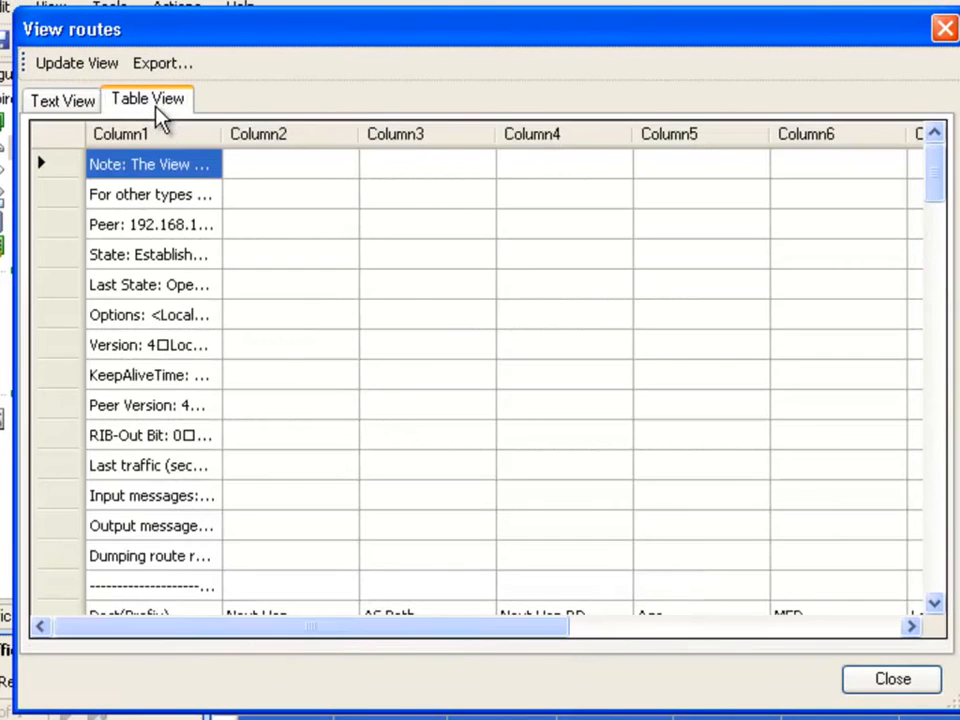
pyautogui.click(936, 579)
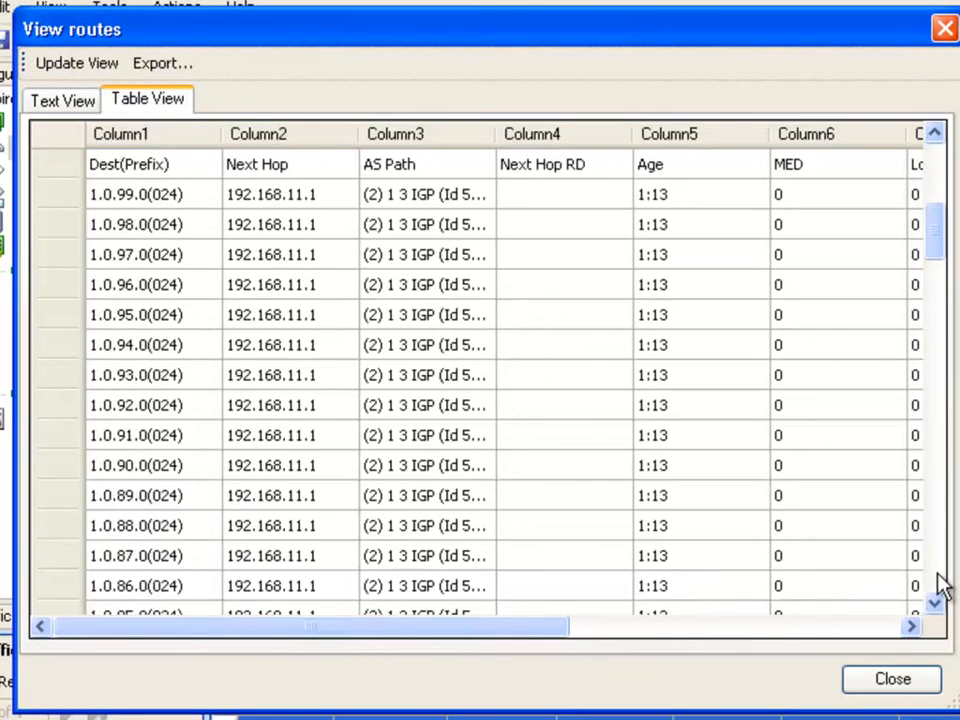
pyautogui.click(936, 579)
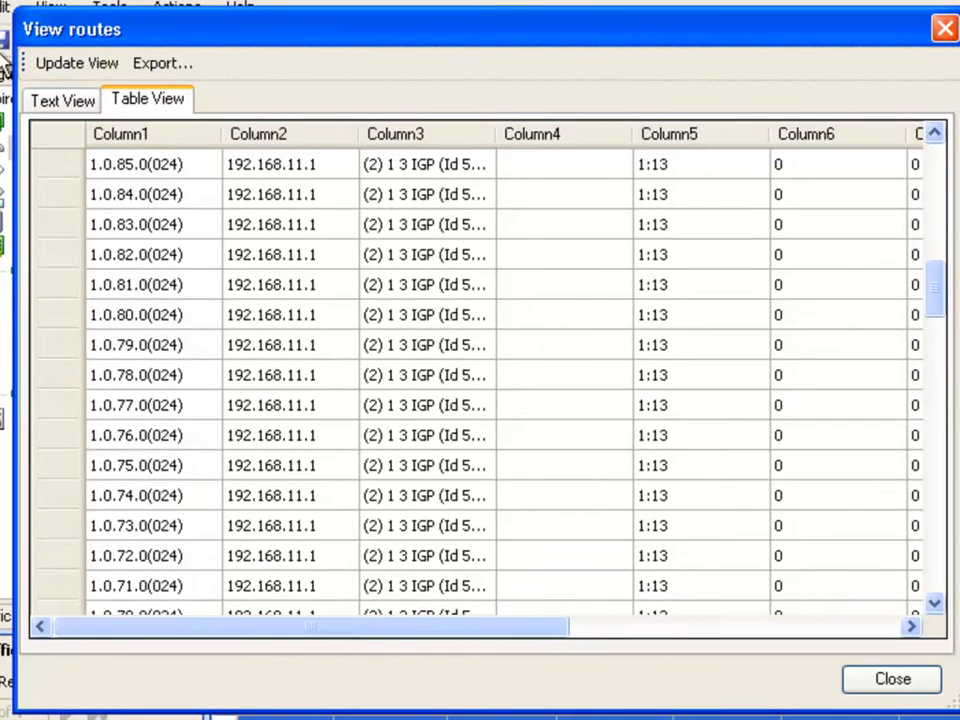
pyautogui.click(162, 66)
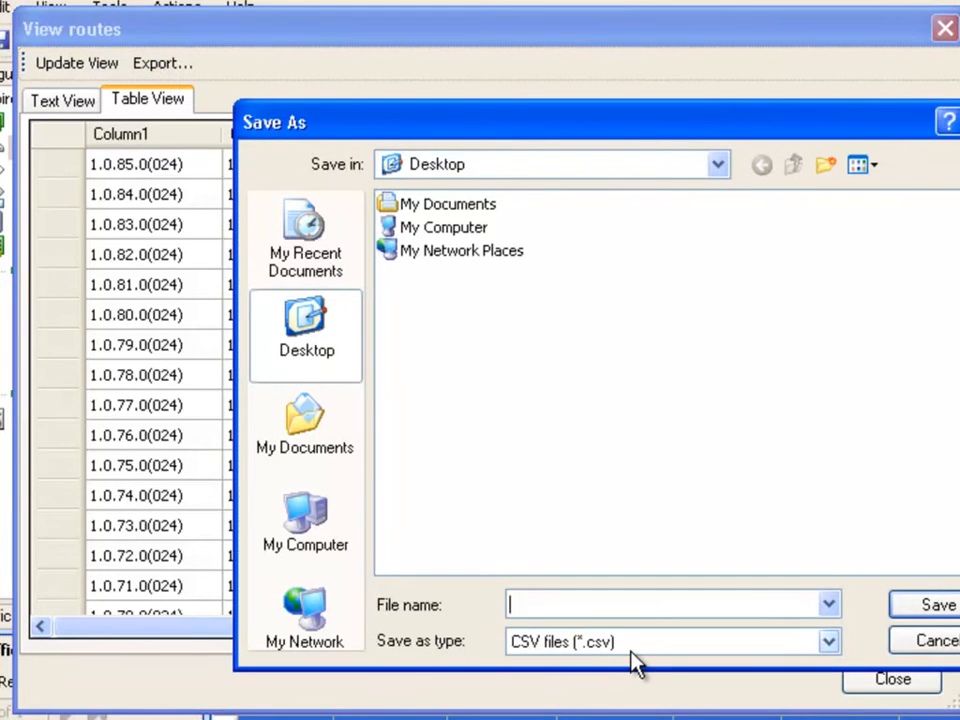
pyautogui.click(938, 642)
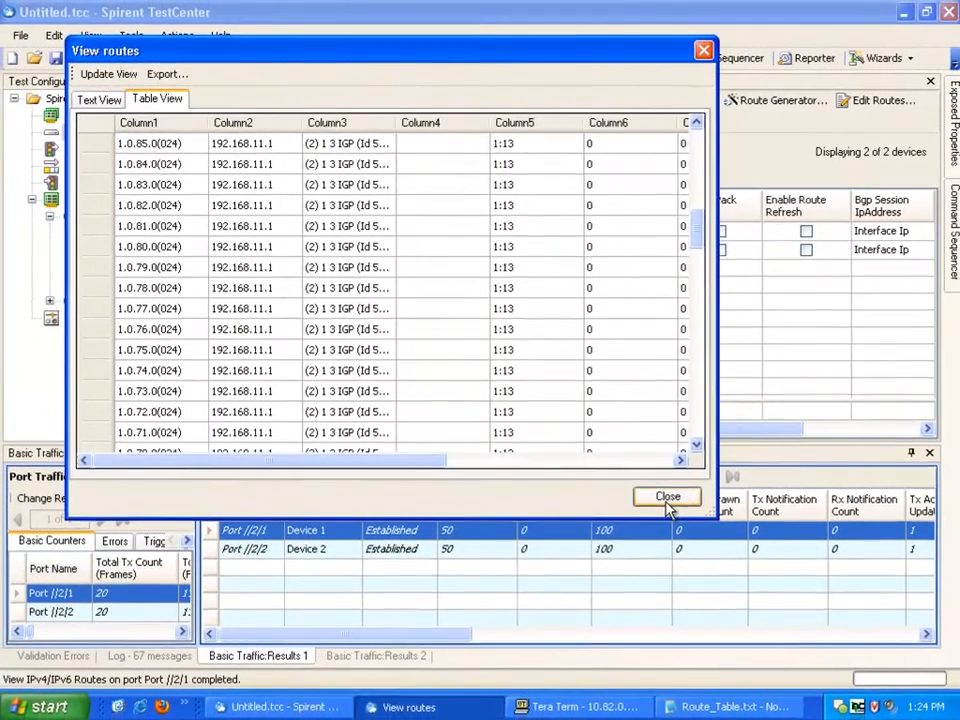
pyautogui.click(667, 500)
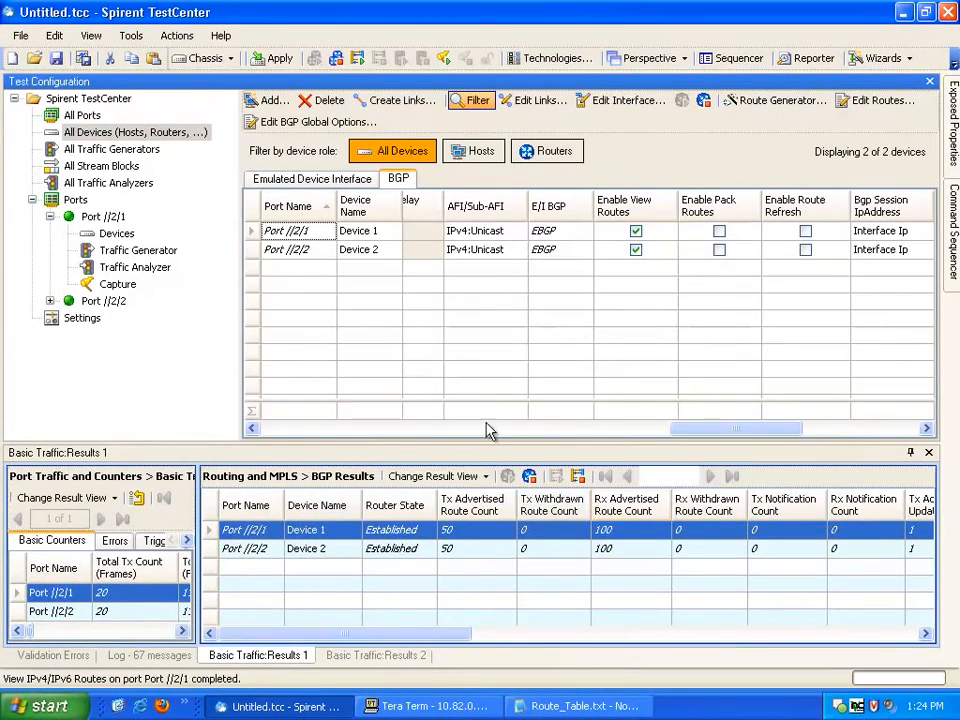
# - Enable BGP protocol event logging for Device 1 on Port //2/1 and review the keepalive events in an enlarged log pane
pyautogui.click(270, 428)
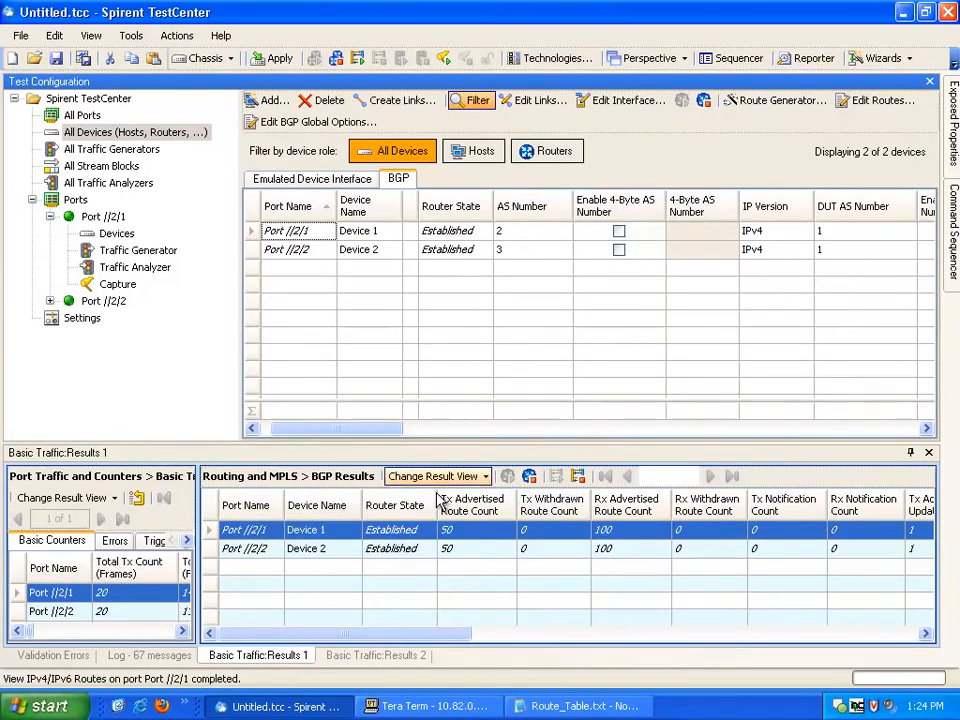
pyautogui.click(262, 428)
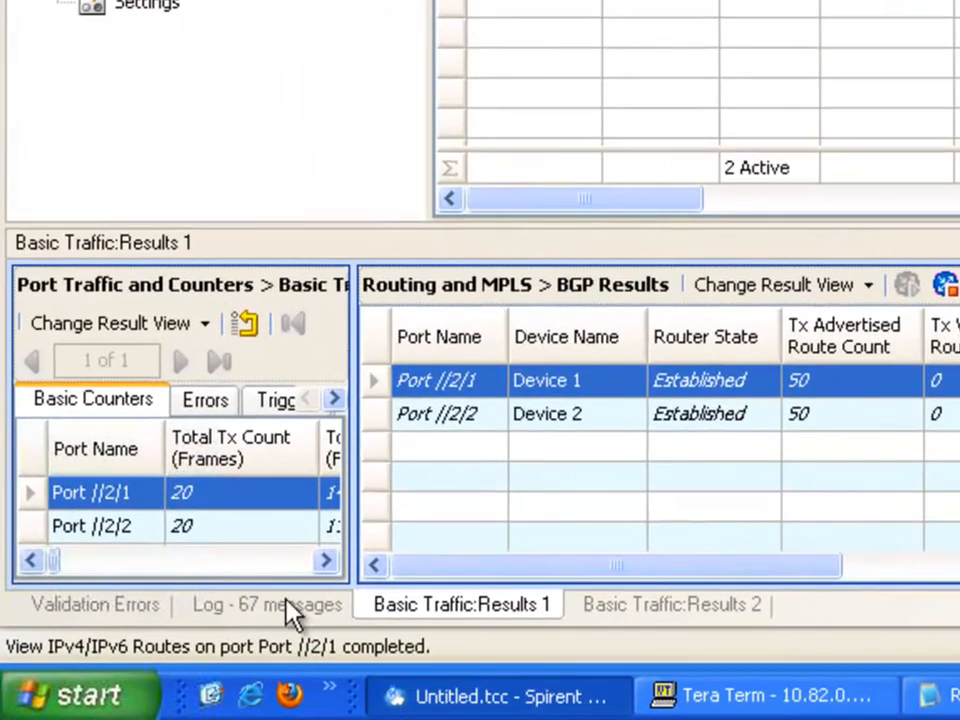
pyautogui.click(285, 612)
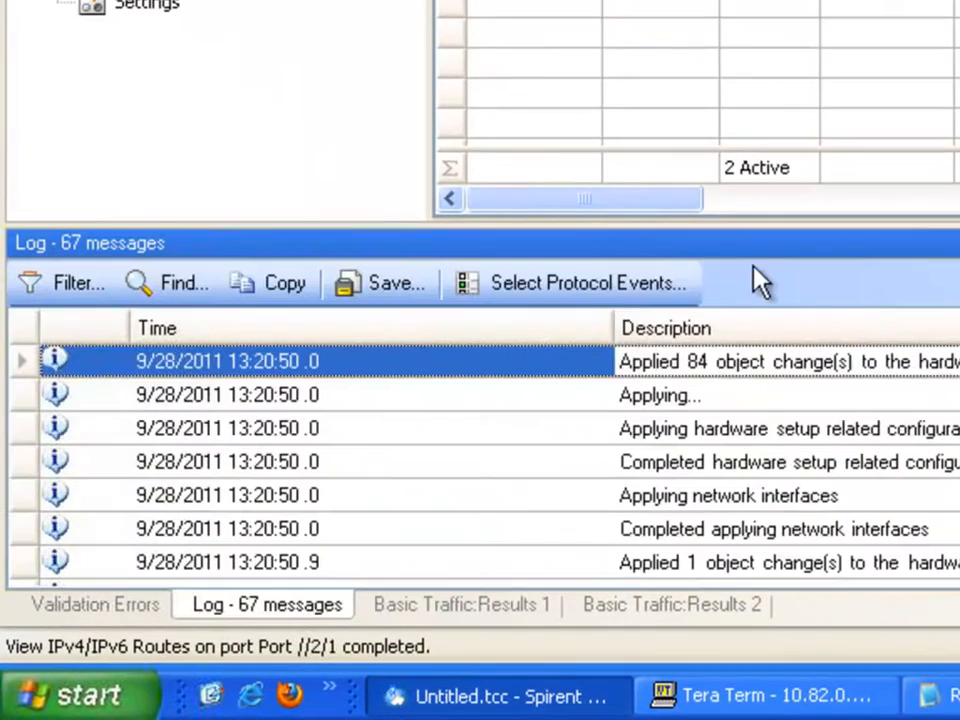
pyautogui.click(613, 283)
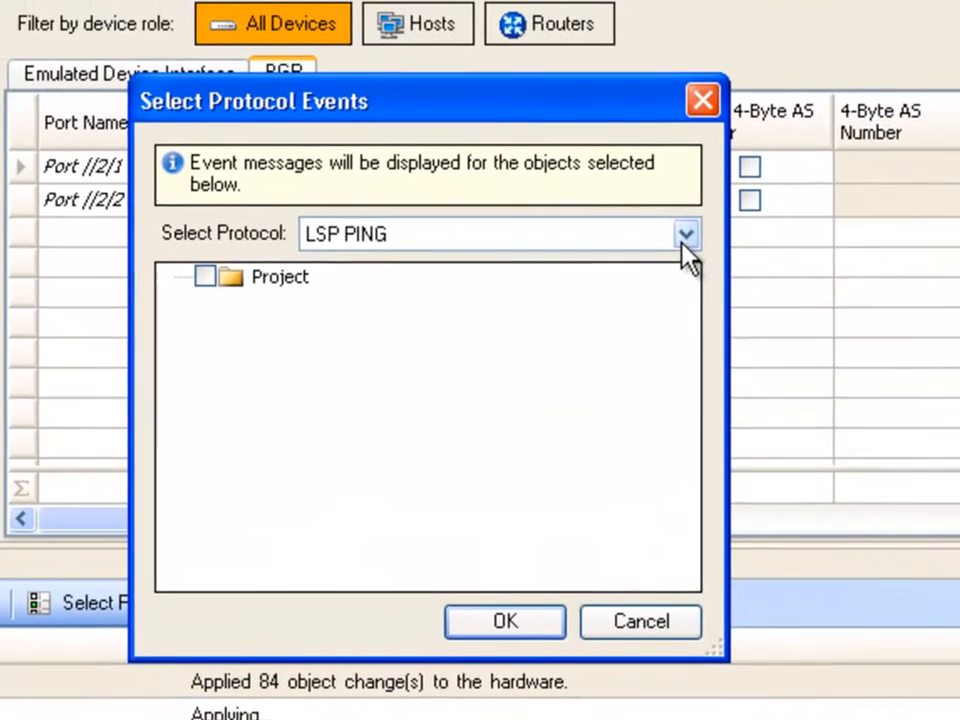
pyautogui.click(948, 37)
pyautogui.scroll(-3, 955, 200)
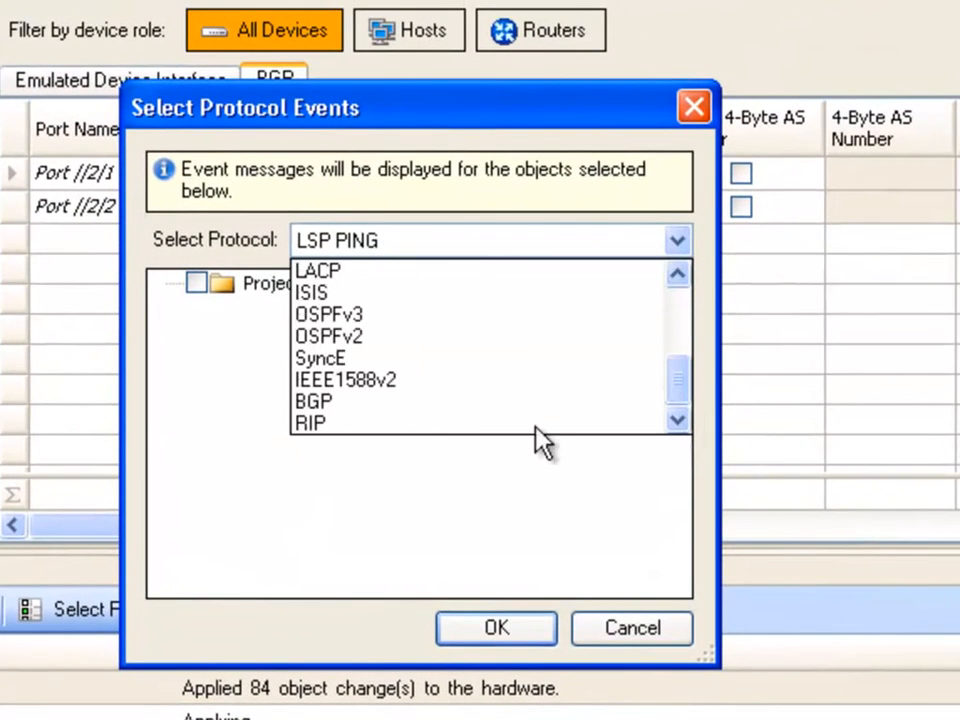
pyautogui.click(342, 403)
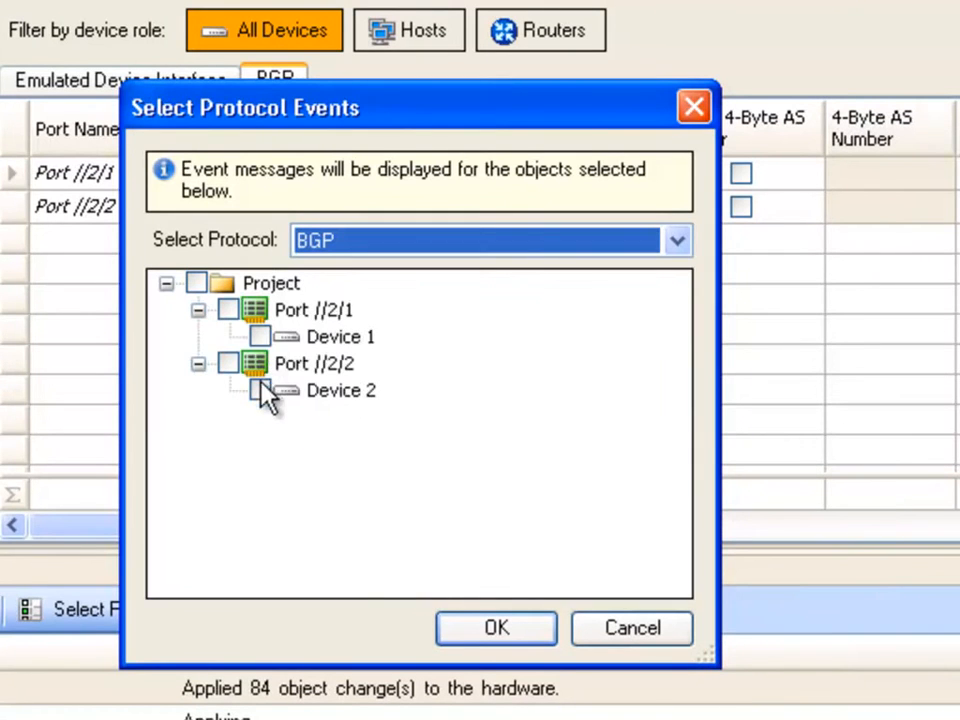
pyautogui.click(264, 340)
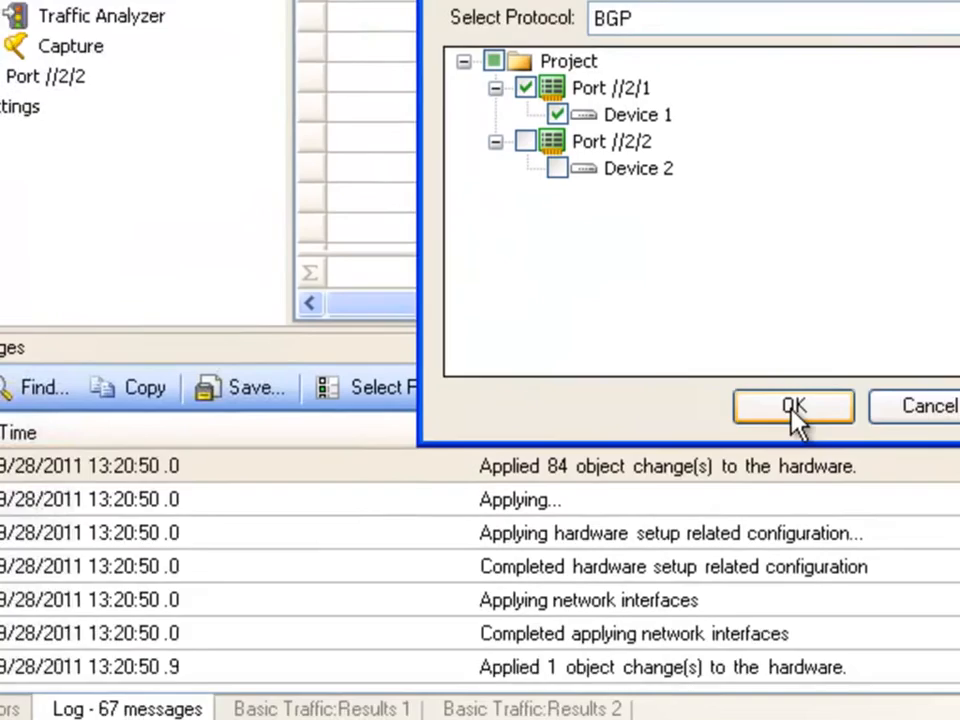
pyautogui.click(792, 410)
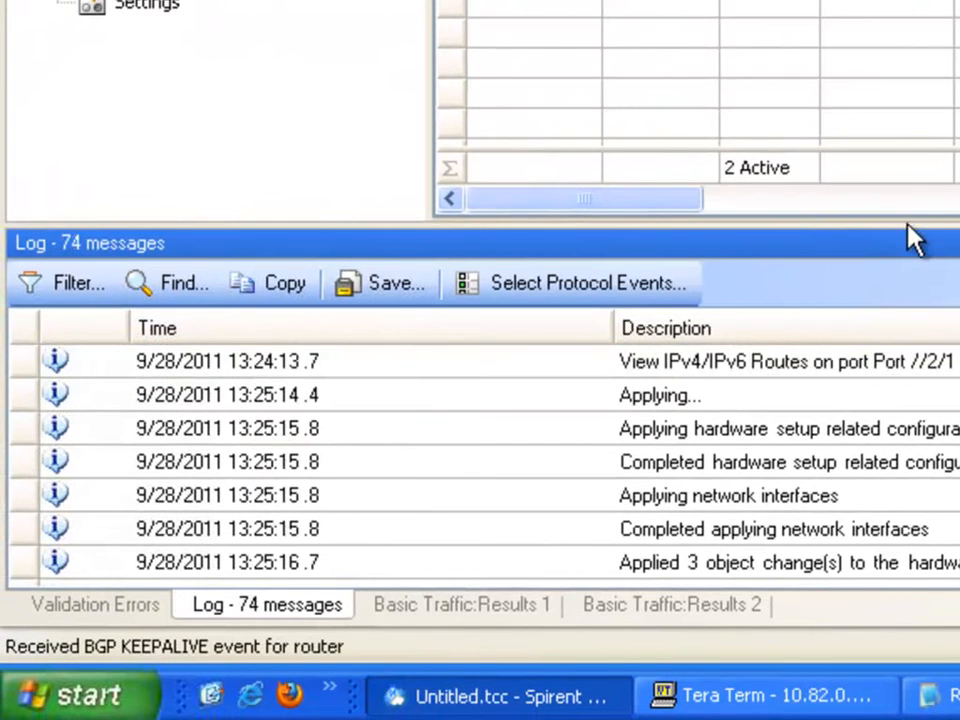
pyautogui.moveTo(906, 223); pyautogui.dragTo(906, 46)
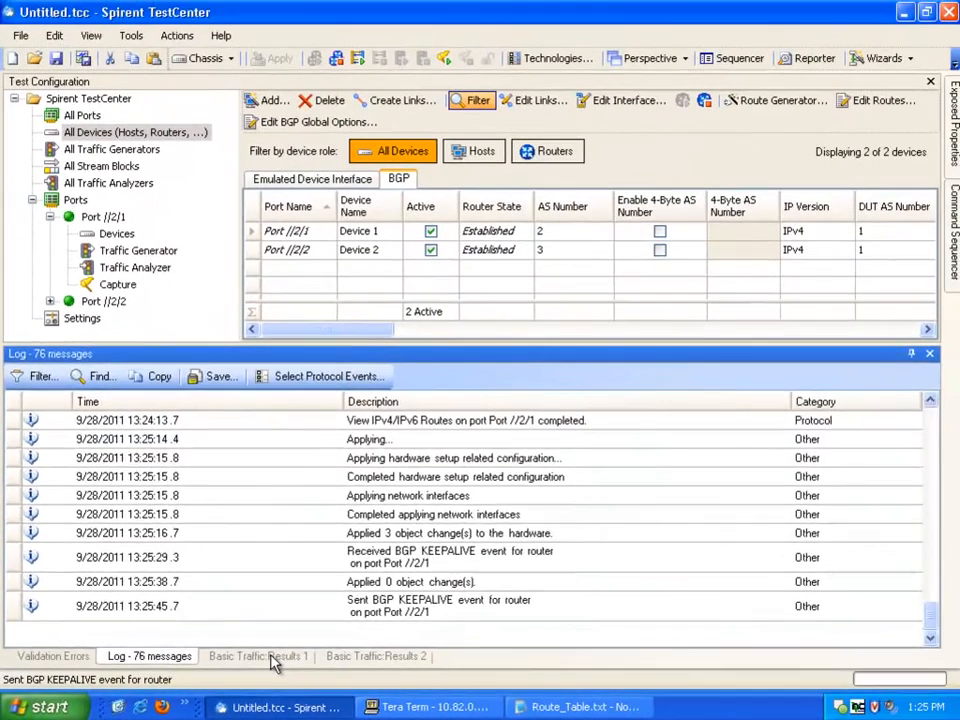
pyautogui.click(483, 607)
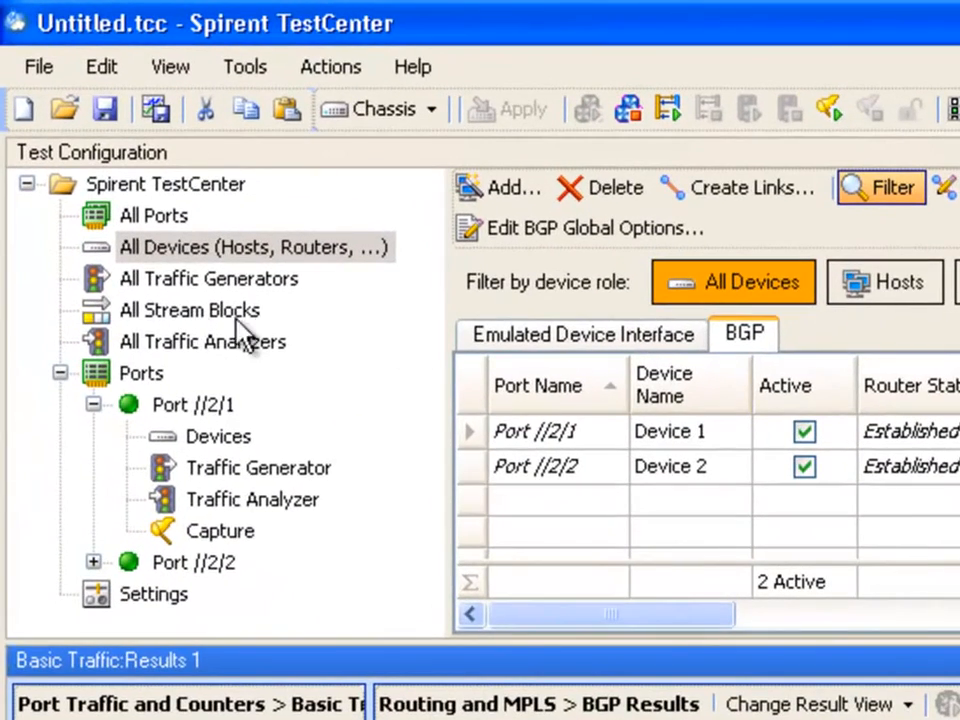
# - Start adding stream blocks for all ports with the Traffic Wizard, keeping Port //2/1 and Port //2/2 selected
pyautogui.click(181, 314)
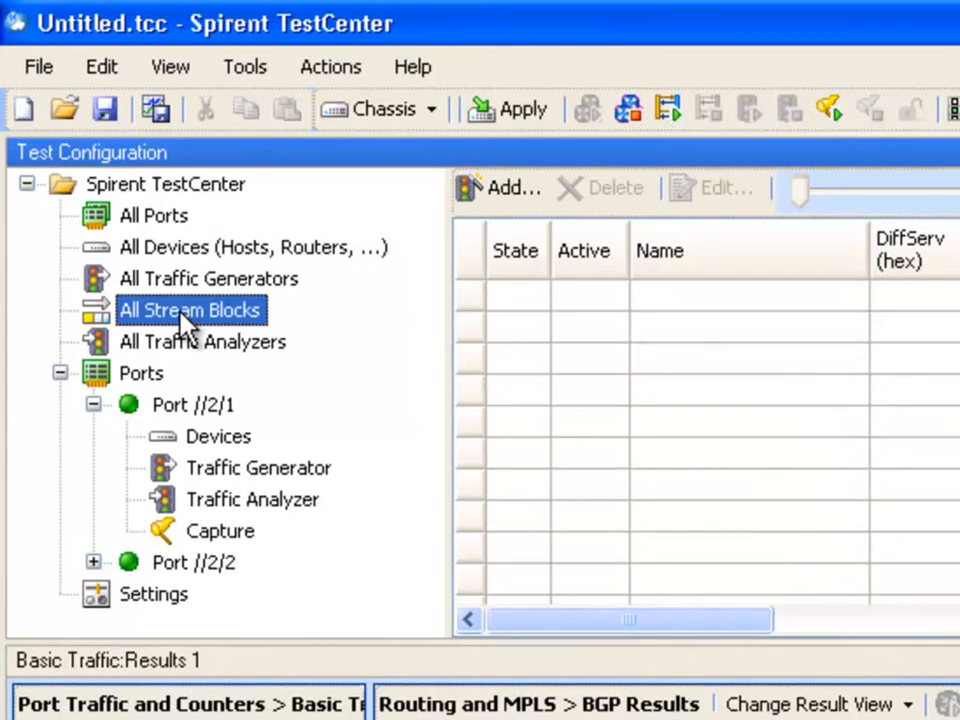
pyautogui.click(503, 188)
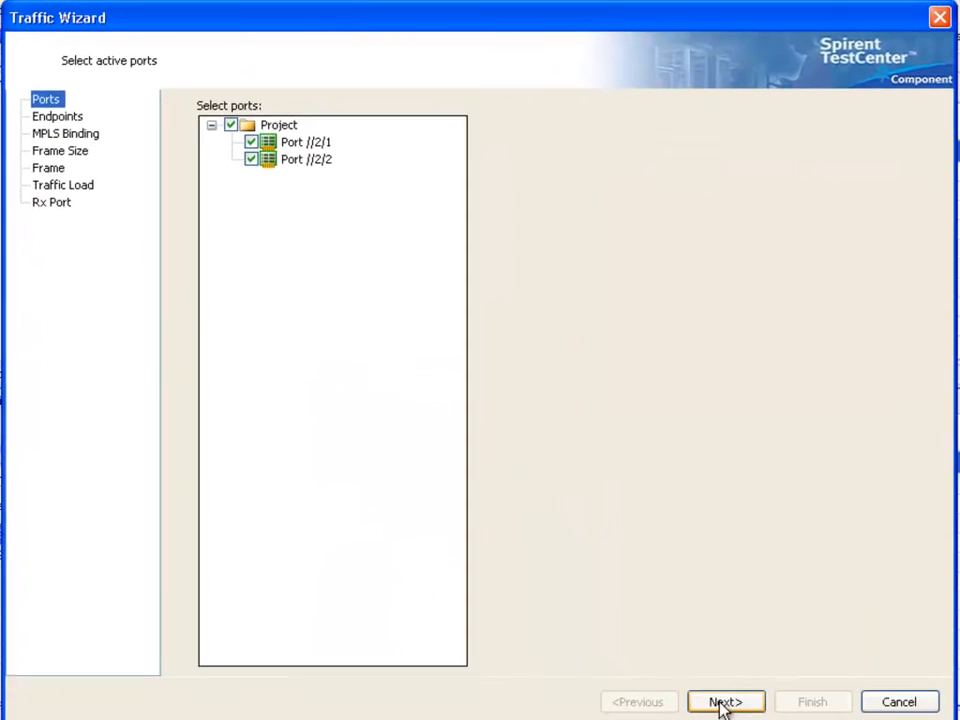
pyautogui.click(722, 699)
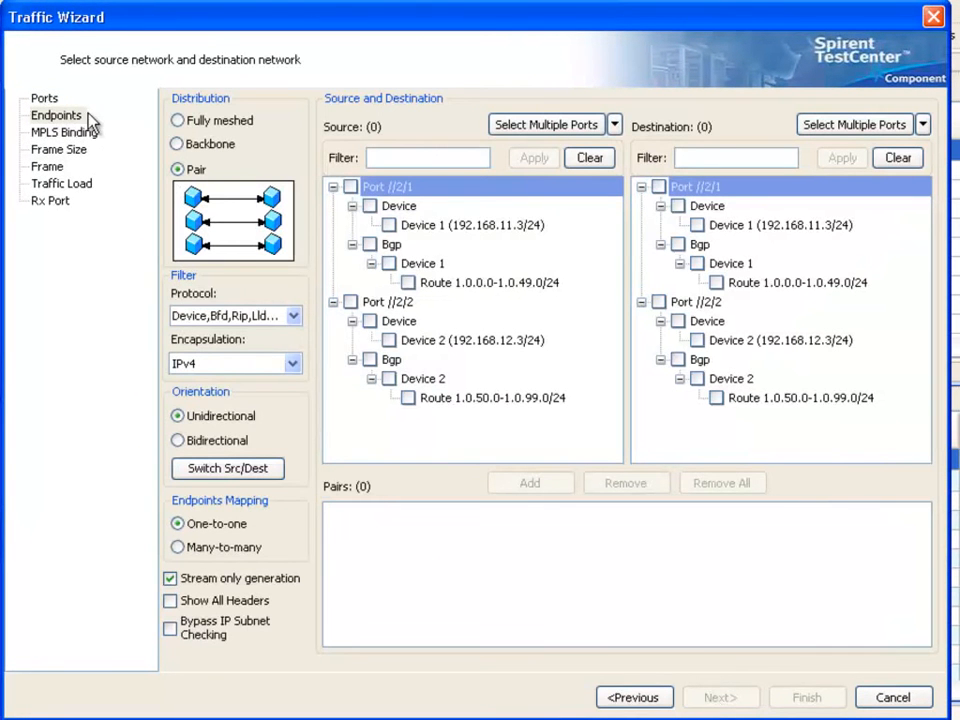
# - Add a bidirectional endpoint pair between Device 1's route 1.0.0.0-1.0.49.0/24 and Device 2's route 1.0.50.0-1.0.99.0/24
pyautogui.click(408, 284)
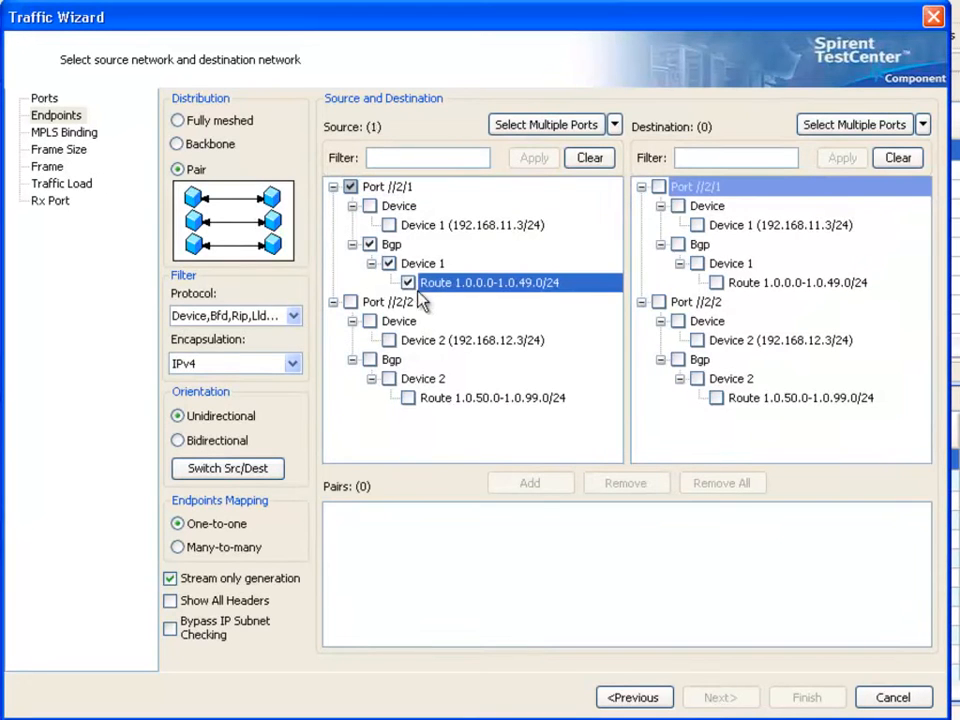
pyautogui.click(718, 398)
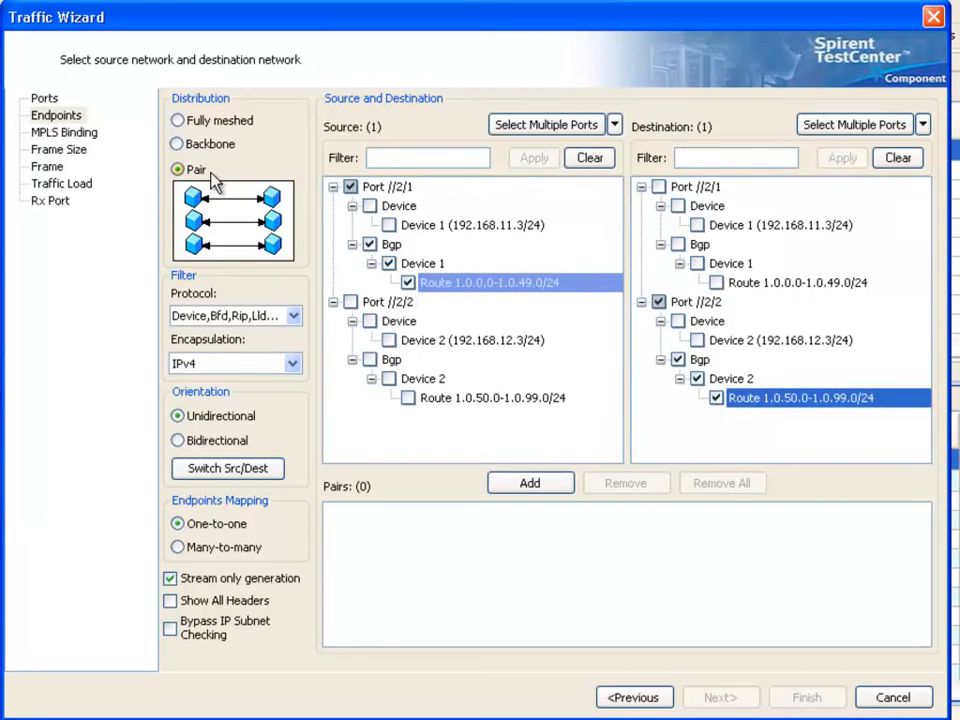
pyautogui.click(178, 442)
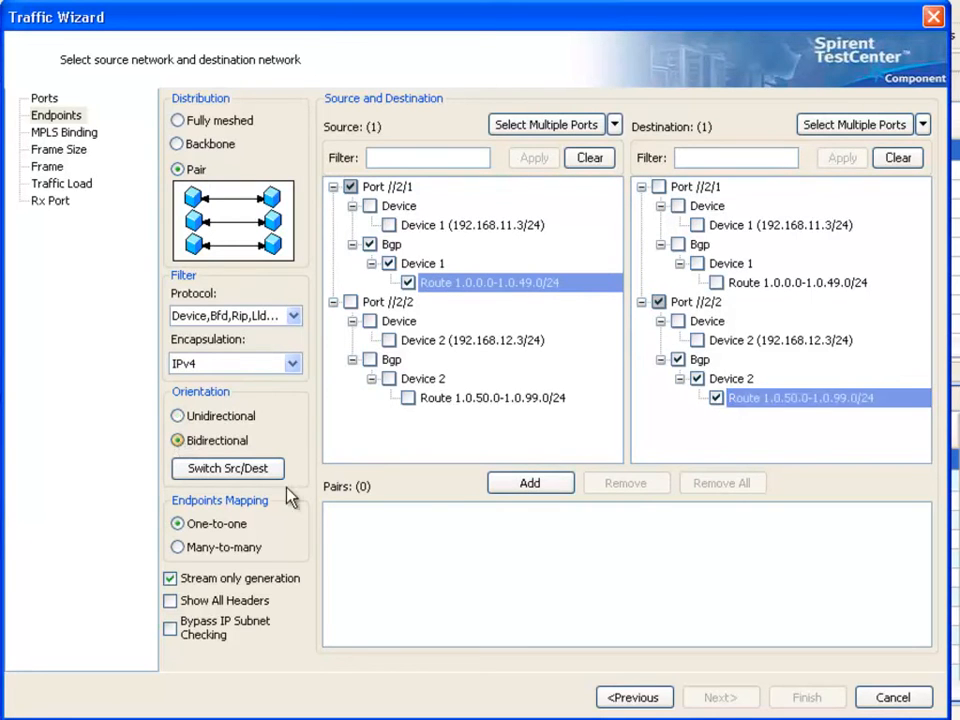
pyautogui.click(525, 487)
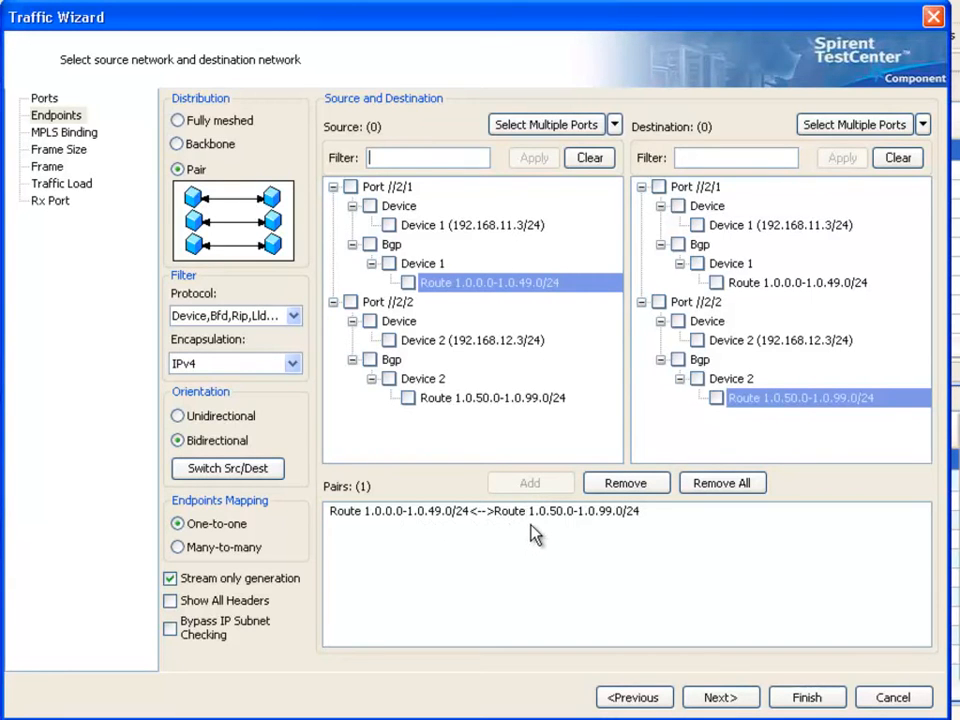
# - Keep the default MPLS bindings and the fixed 128-byte frame size for StreamBlock 1, and proceed to the frame header setup
pyautogui.click(733, 703)
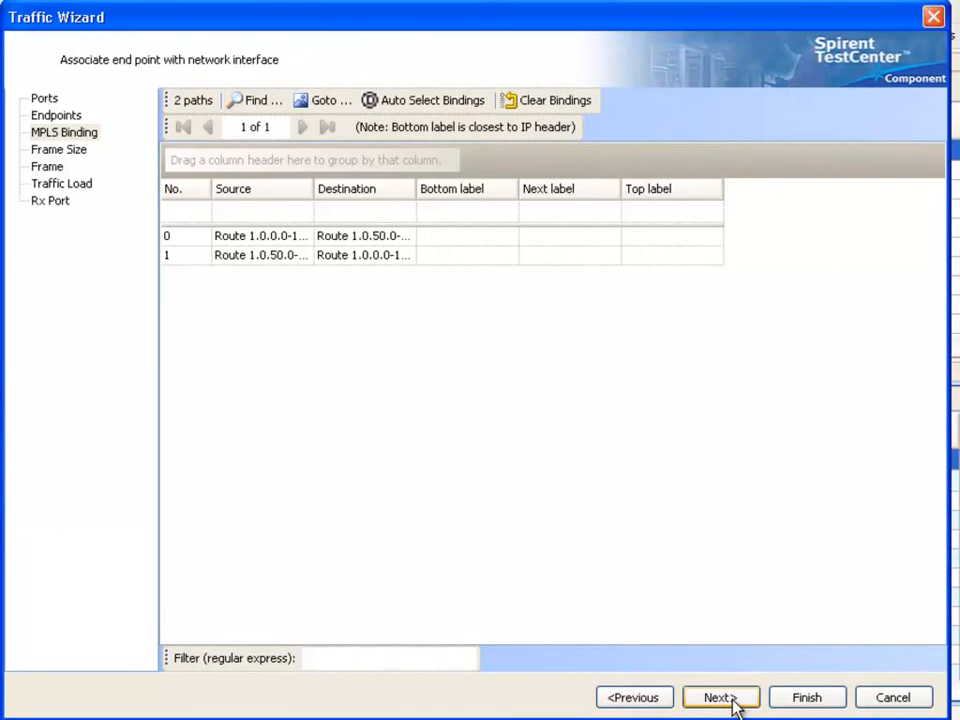
pyautogui.click(736, 706)
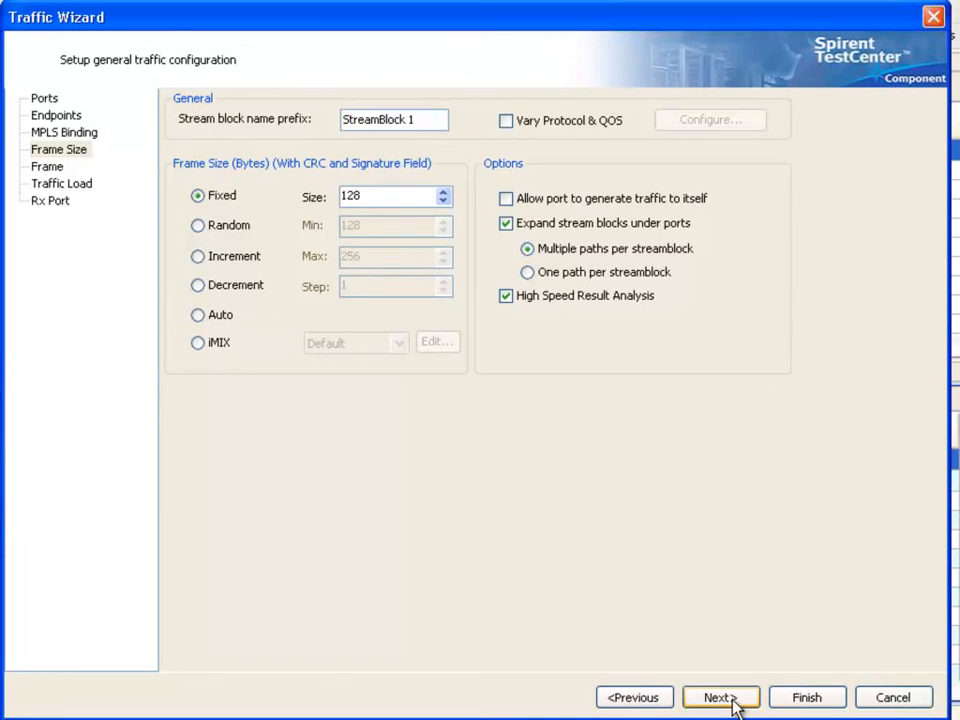
pyautogui.click(734, 703)
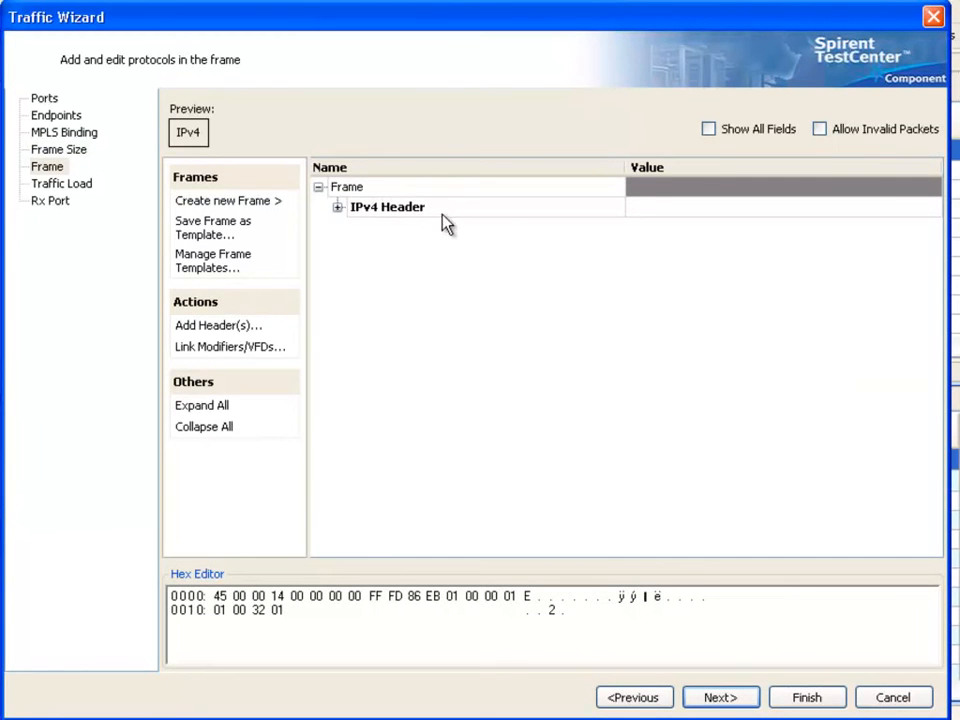
# - Add a TCP header after the IPv4 header in the stream block's frame
pyautogui.click(403, 218)
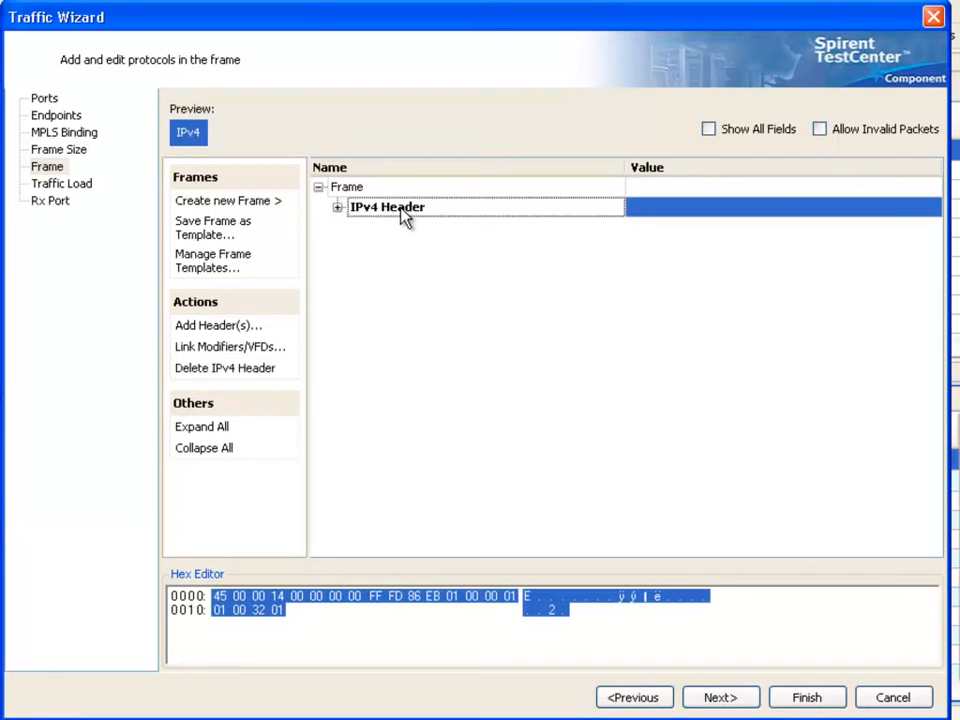
pyautogui.click(222, 326)
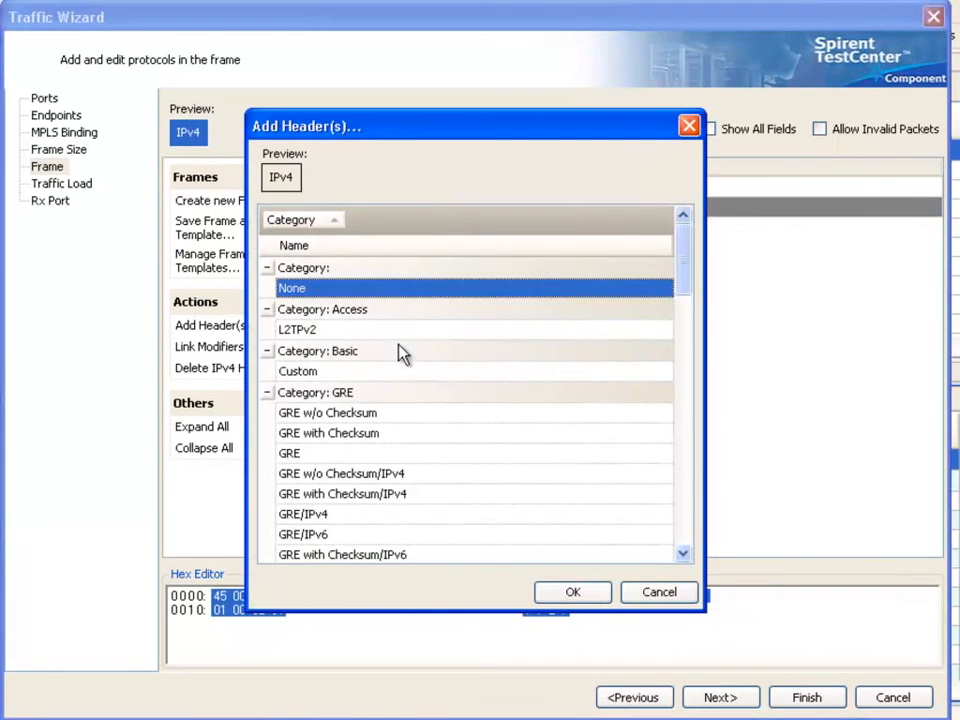
pyautogui.click(267, 393)
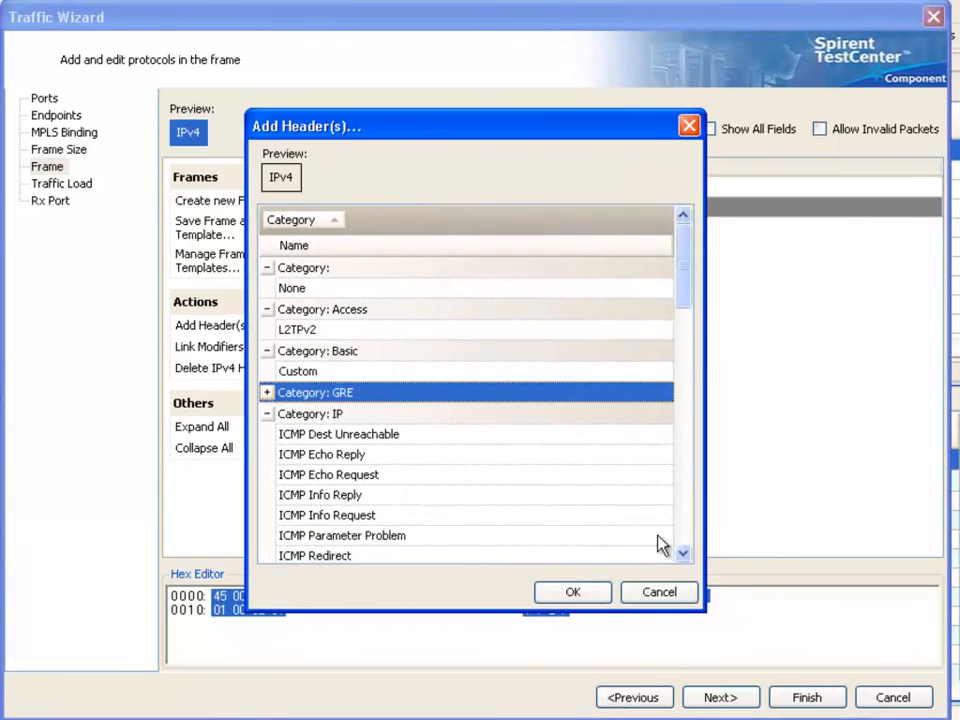
pyautogui.scroll(-5, 688, 538)
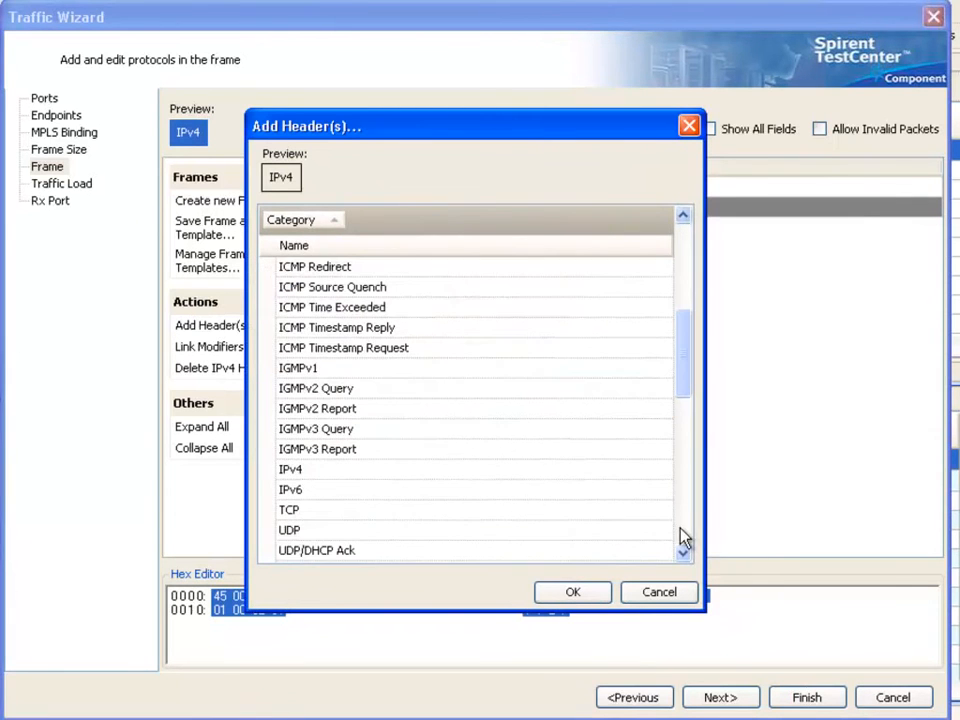
pyautogui.click(320, 512)
pyautogui.click(572, 592)
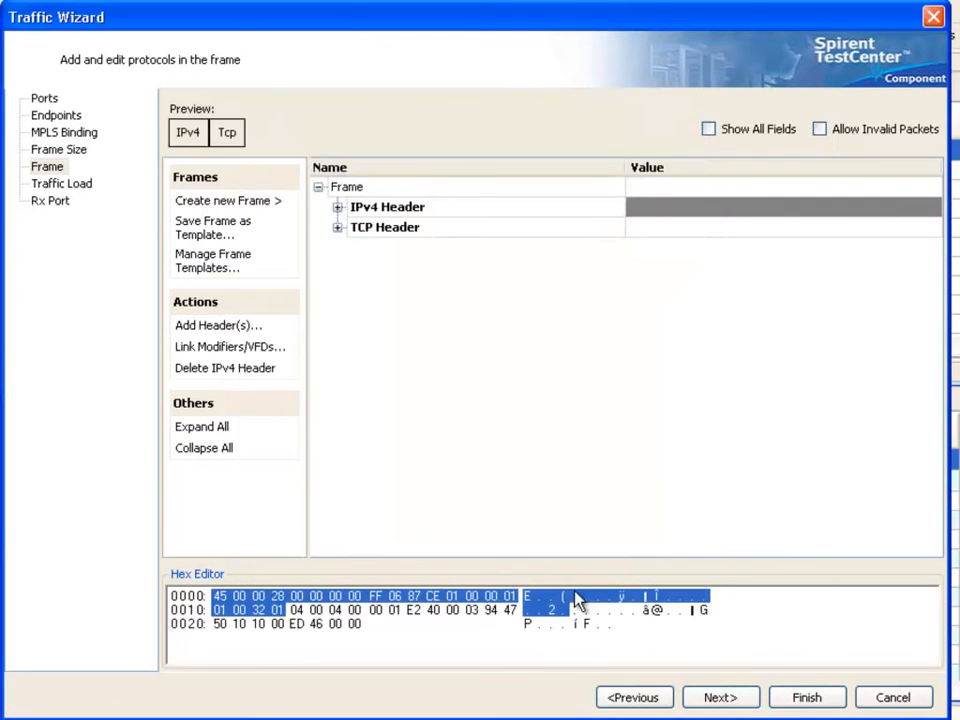
# - Keep the port-based fixed load of 10 percent, finish creating the stream blocks, and apply the configuration to the hardware
pyautogui.click(60, 185)
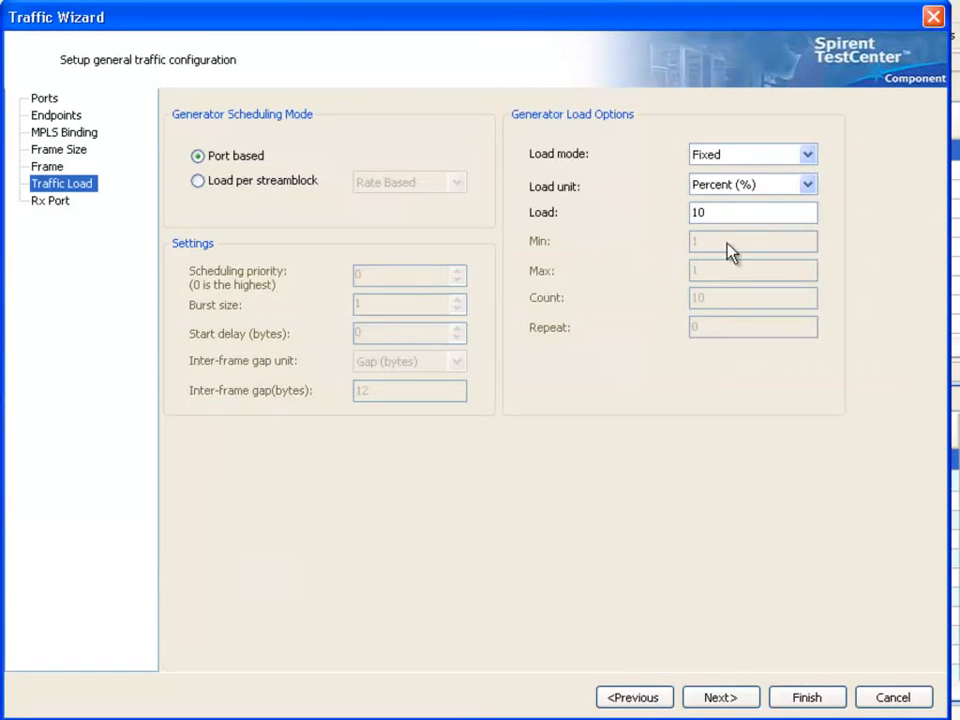
pyautogui.moveTo(724, 211); pyautogui.dragTo(668, 216)
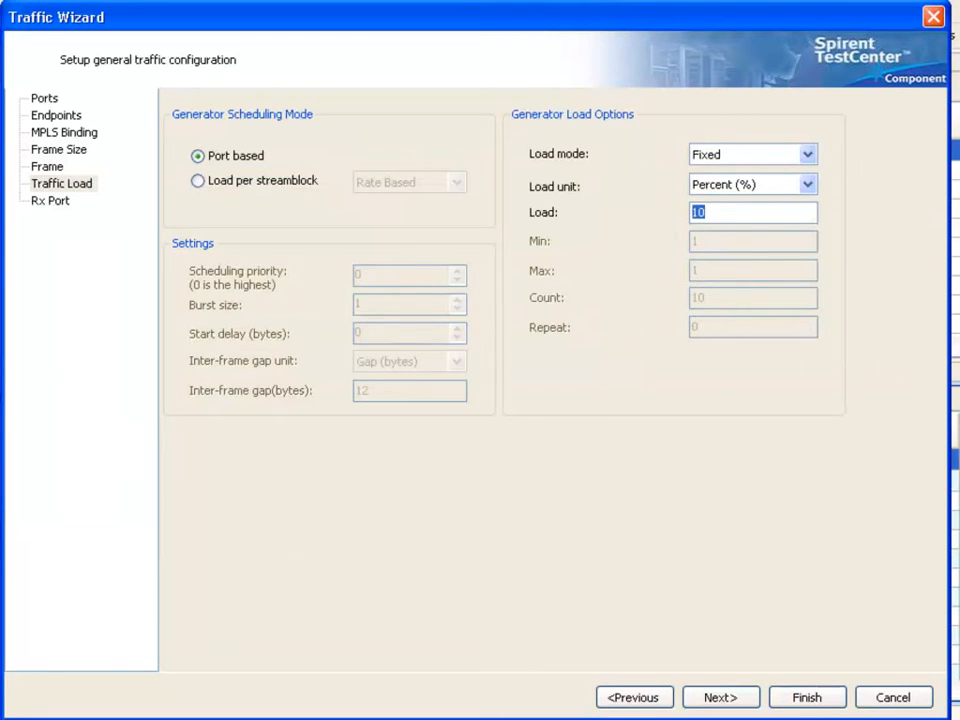
pyautogui.click(800, 699)
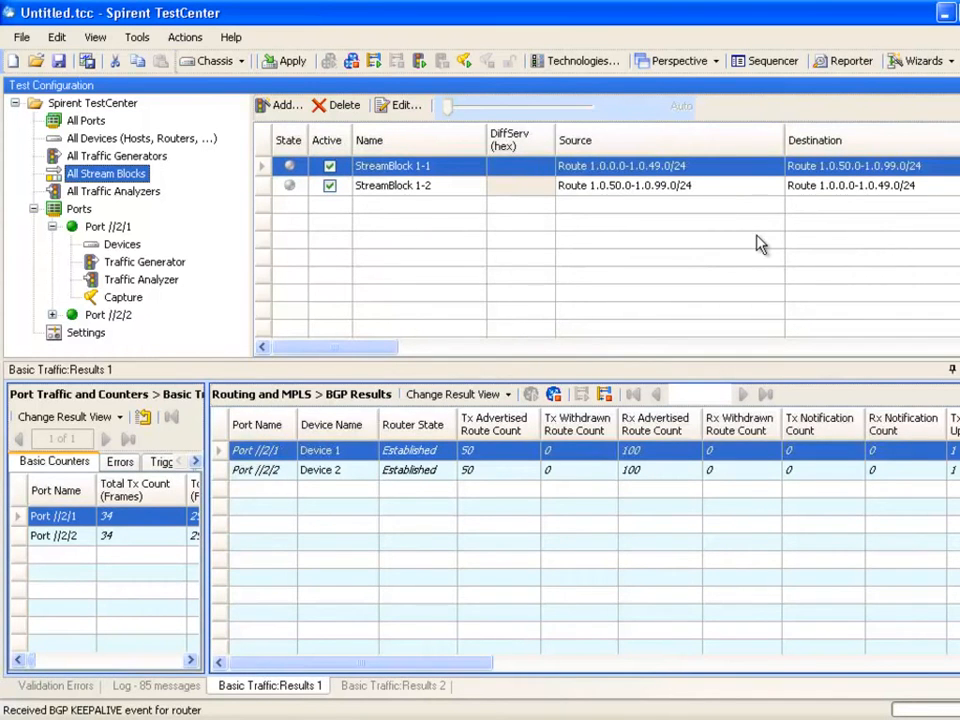
pyautogui.click(288, 62)
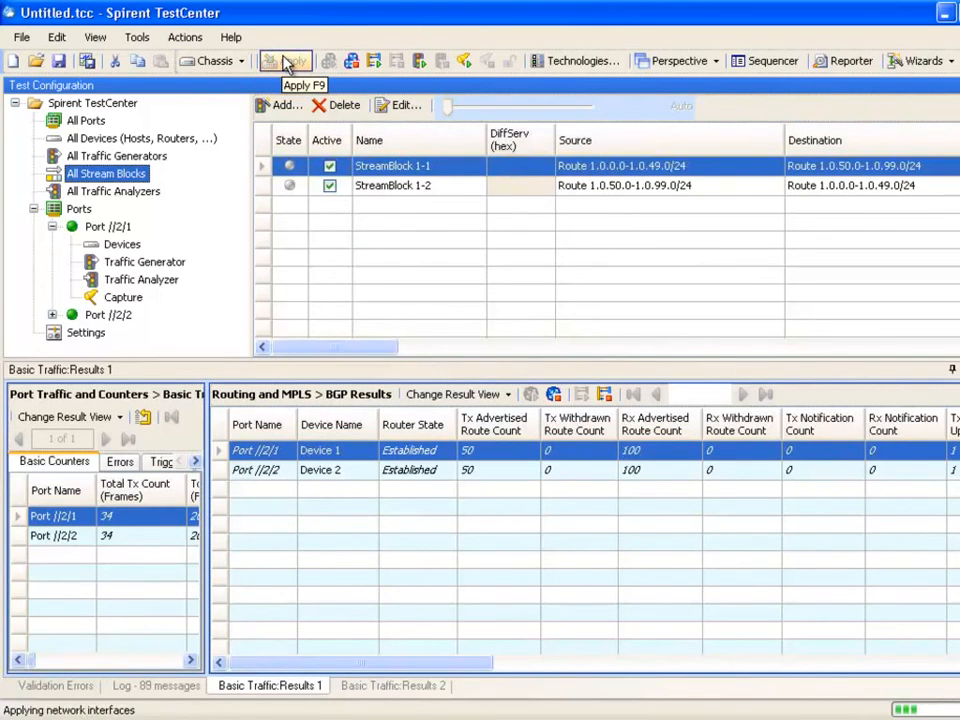
# - Replace the BGP Results view with Detailed Stream Results and widen that pane to show more stream columns
pyautogui.moveTo(210, 452); pyautogui.dragTo(381, 455)
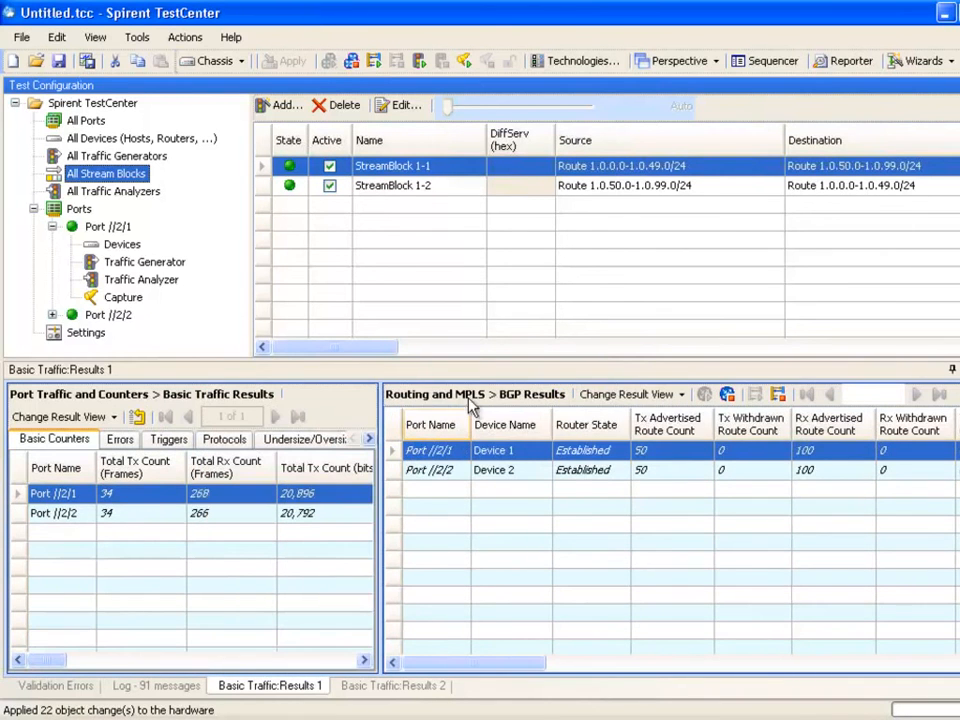
pyautogui.click(676, 394)
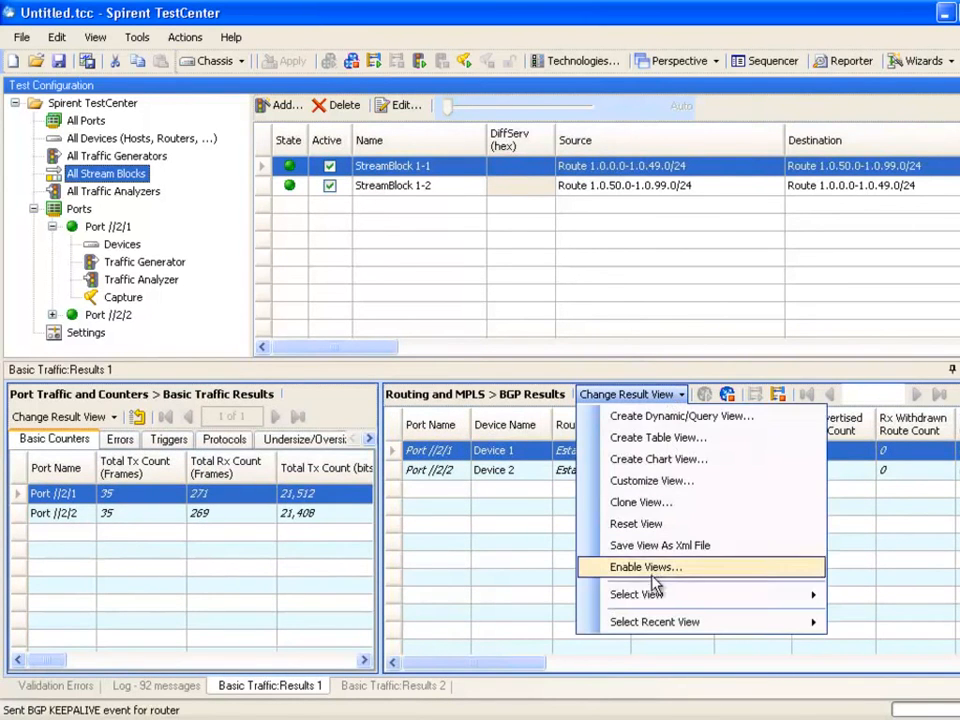
pyautogui.moveTo(656, 598)
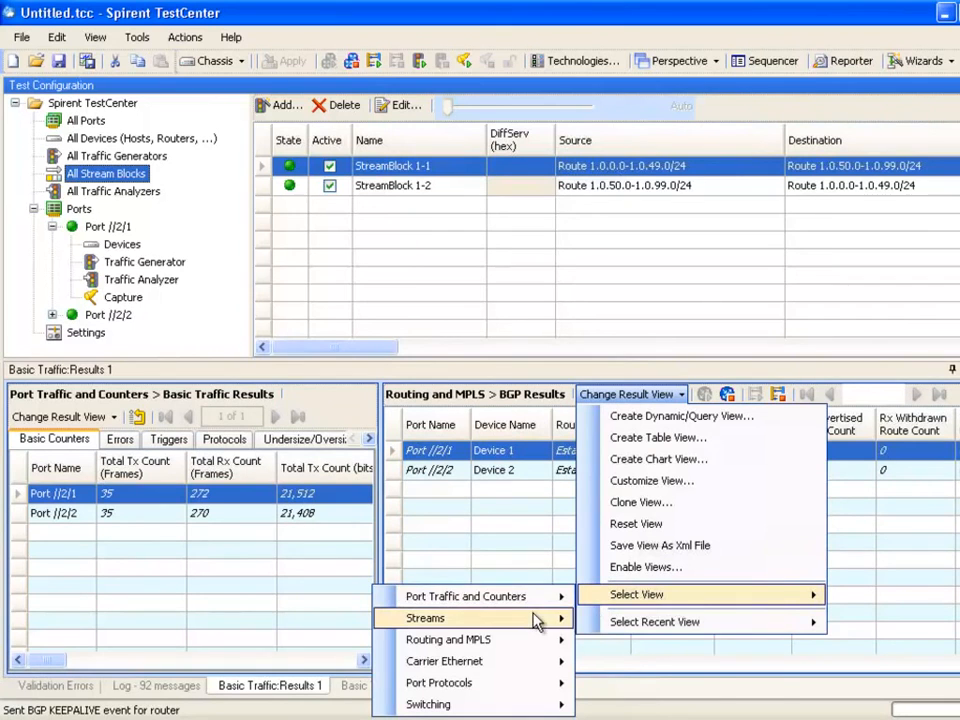
pyautogui.moveTo(540, 620)
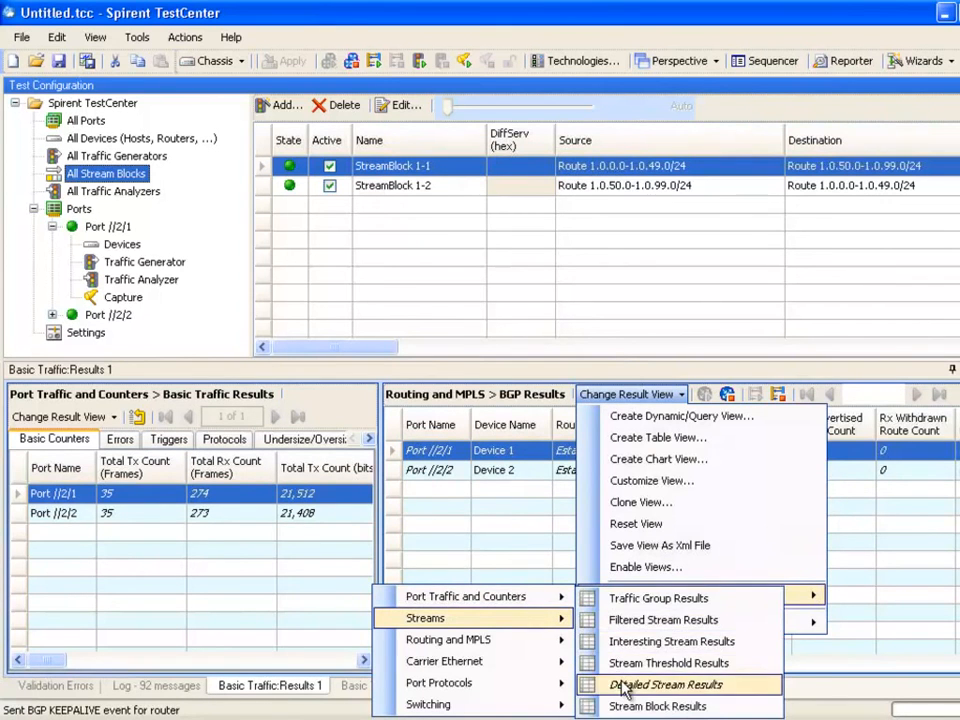
pyautogui.click(624, 686)
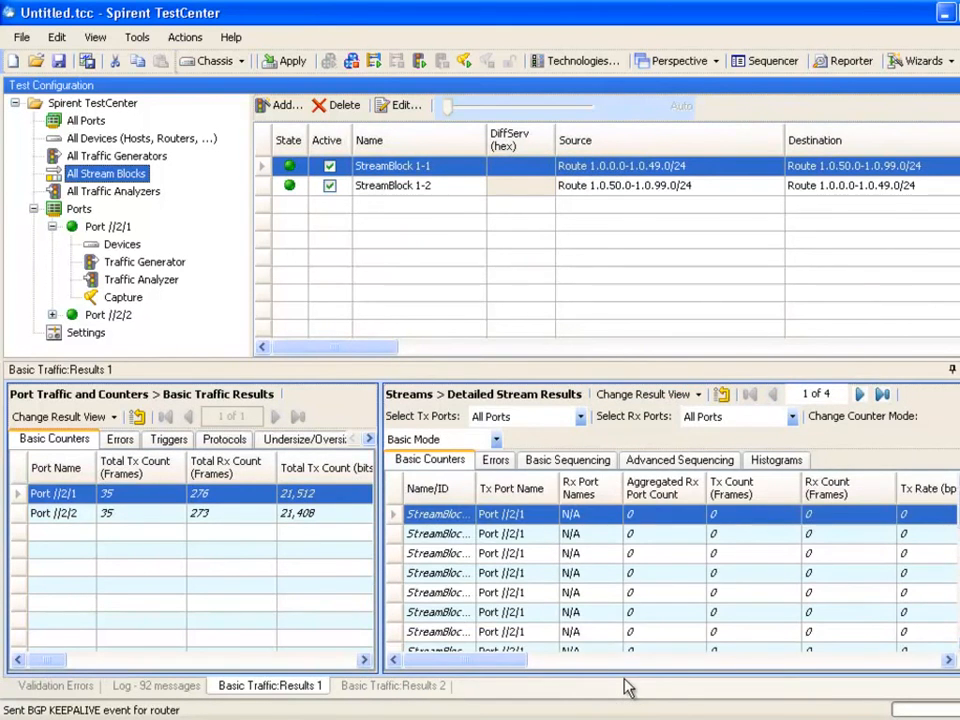
pyautogui.moveTo(381, 415); pyautogui.dragTo(285, 413)
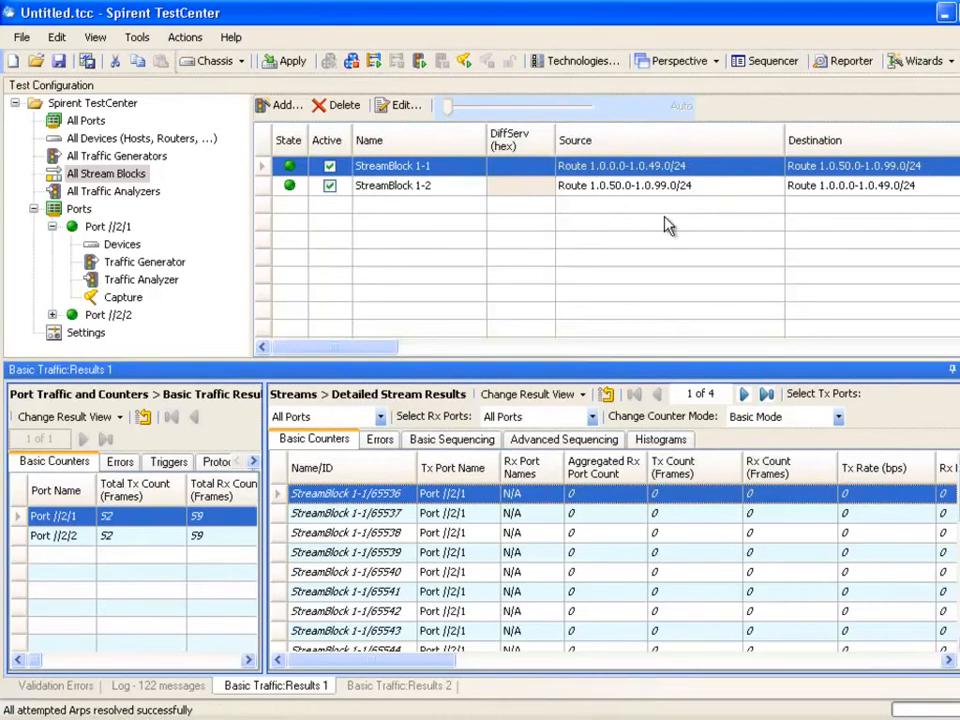
# - Start traffic on all ports and review the Advanced Sequencing results for dropped frames across all four pages of streams
pyautogui.click(420, 64)
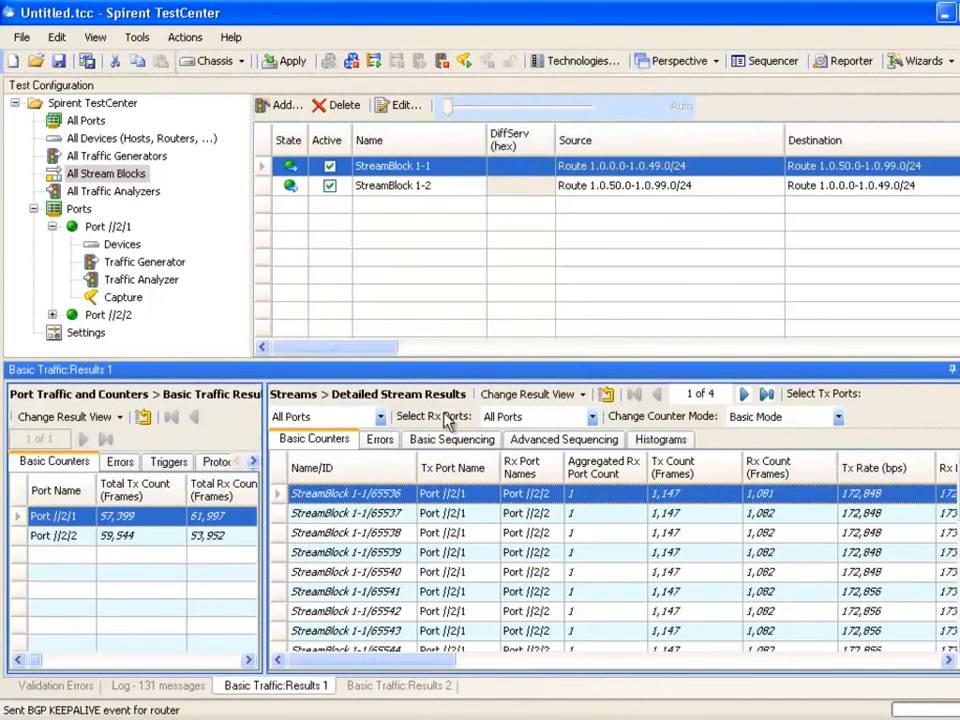
pyautogui.click(549, 442)
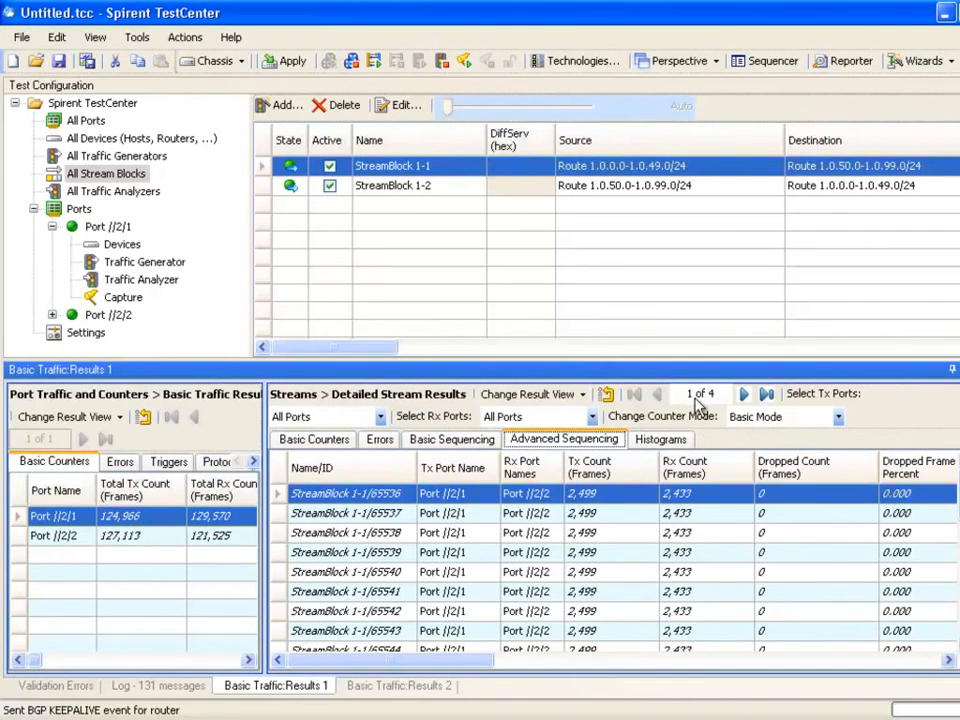
pyautogui.click(745, 395)
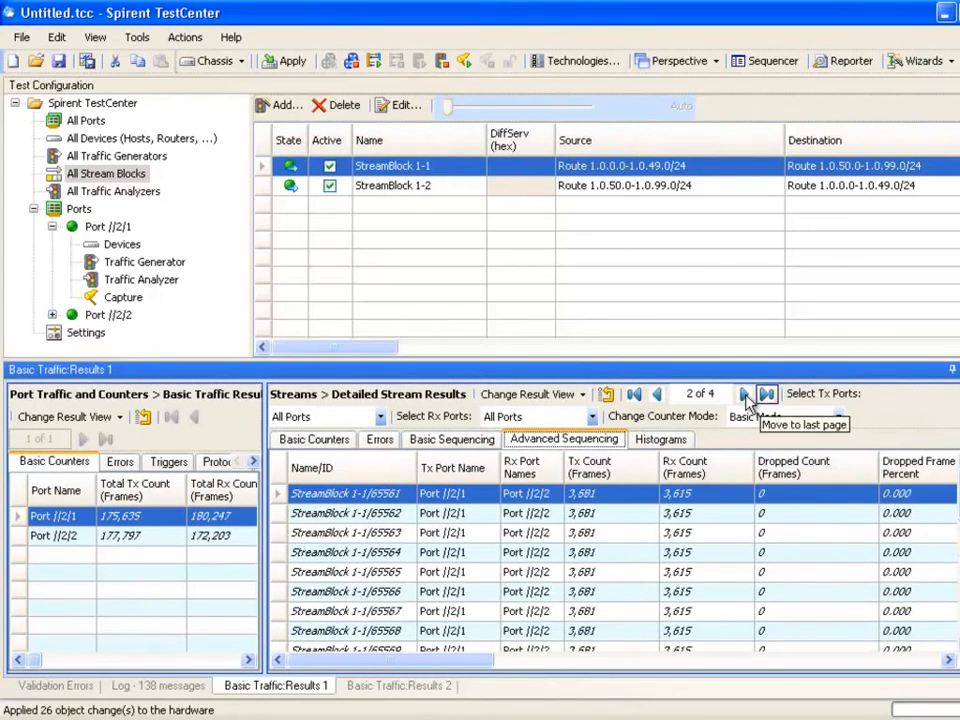
pyautogui.click(745, 396)
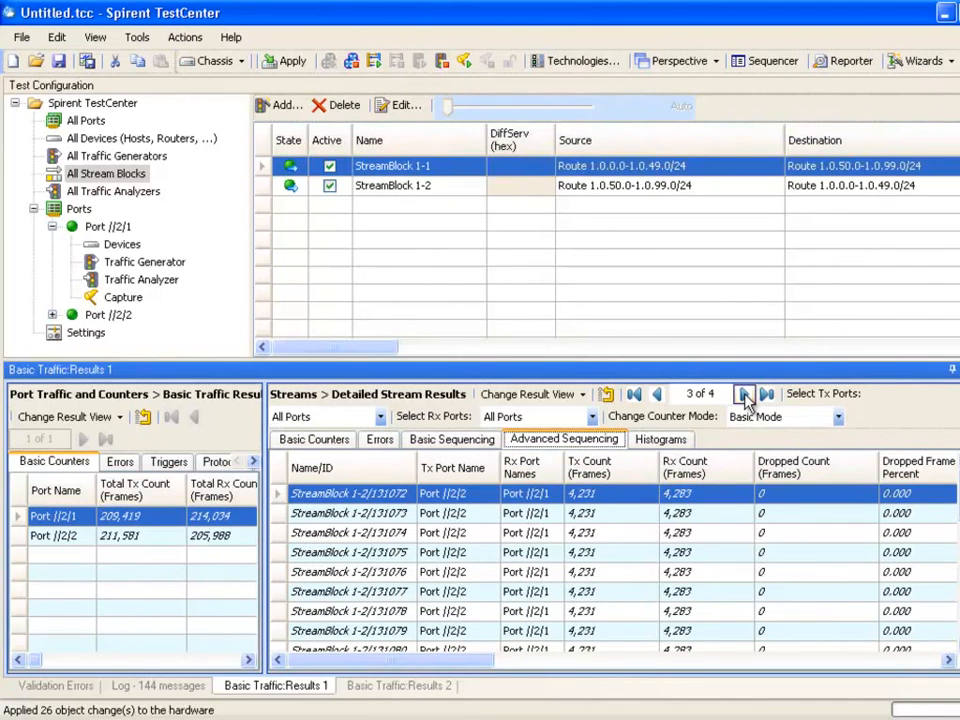
pyautogui.click(745, 396)
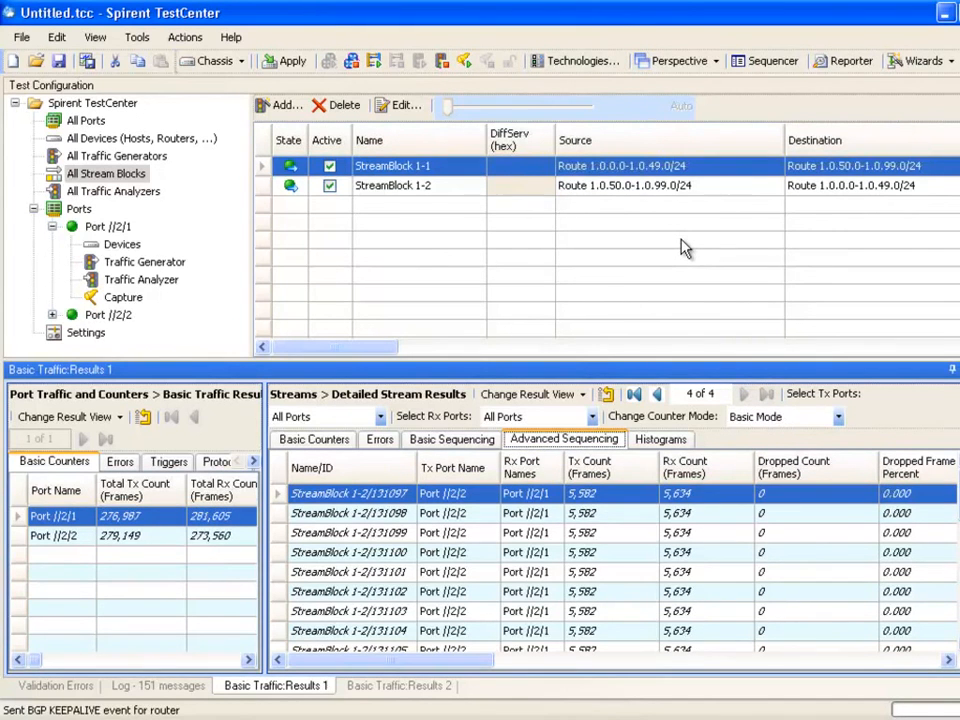
# - Stop traffic on all ports and check the IPv4 route counts in the BGP settings of both devices
pyautogui.click(442, 63)
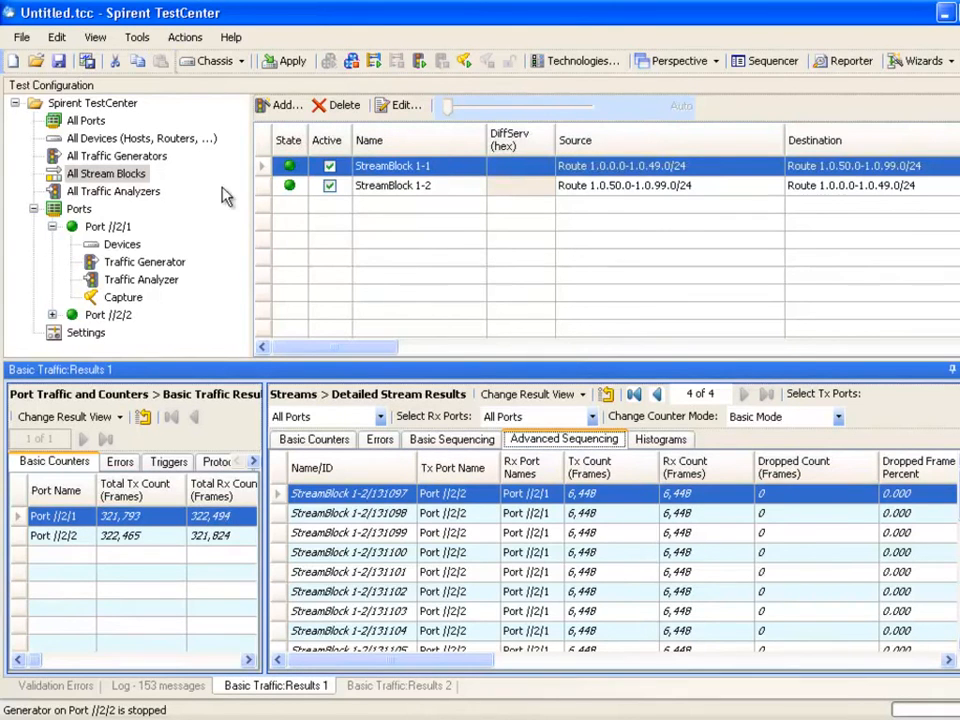
pyautogui.click(101, 140)
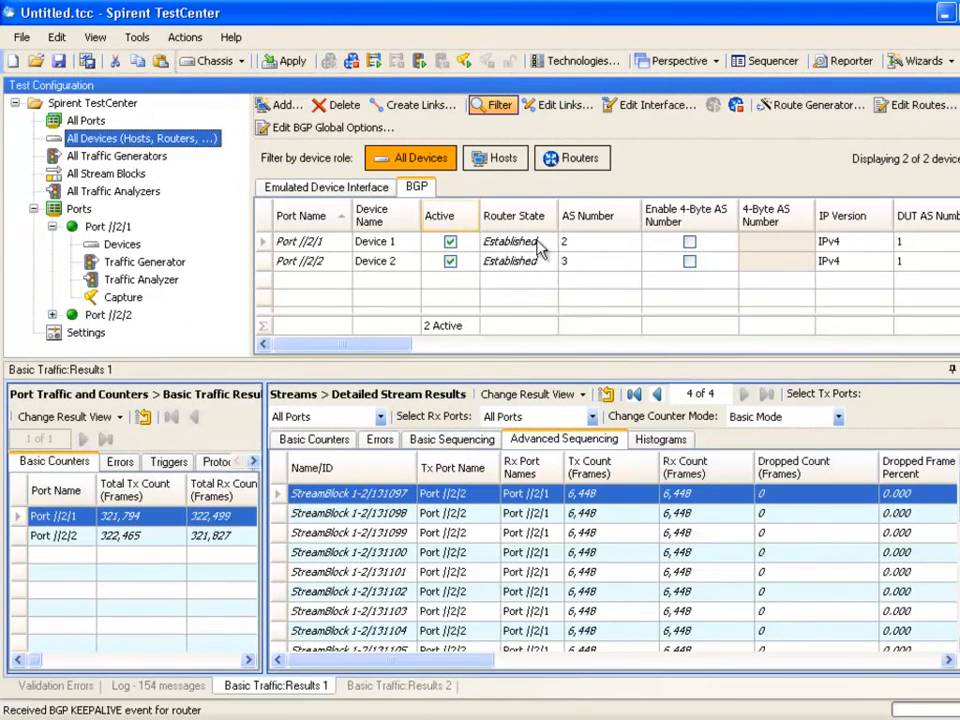
pyautogui.click(885, 345)
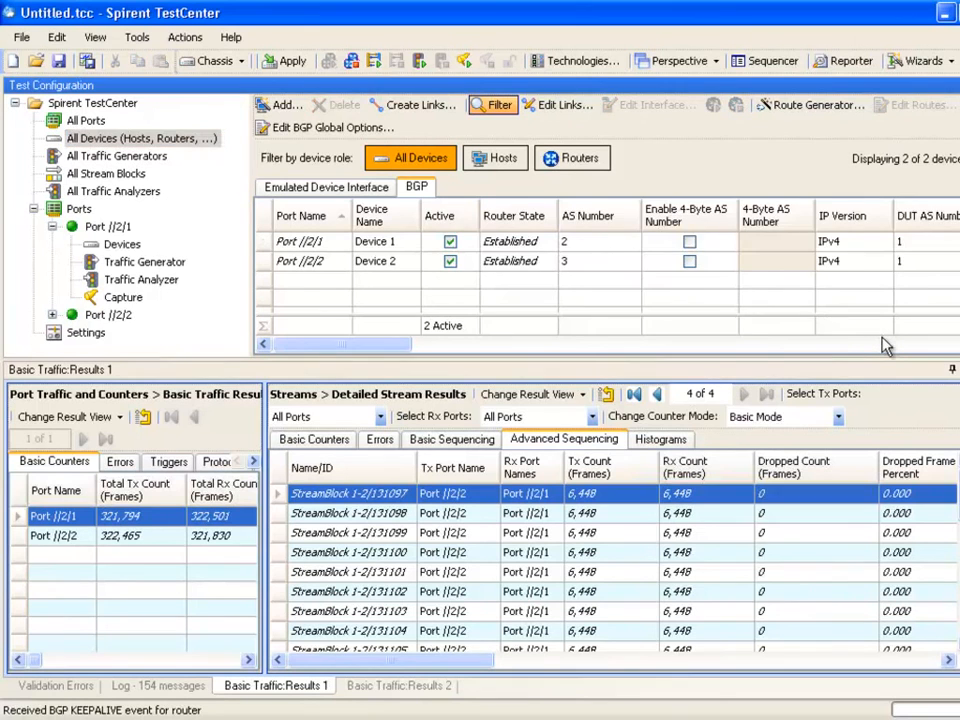
pyautogui.click(885, 345)
pyautogui.click(892, 346)
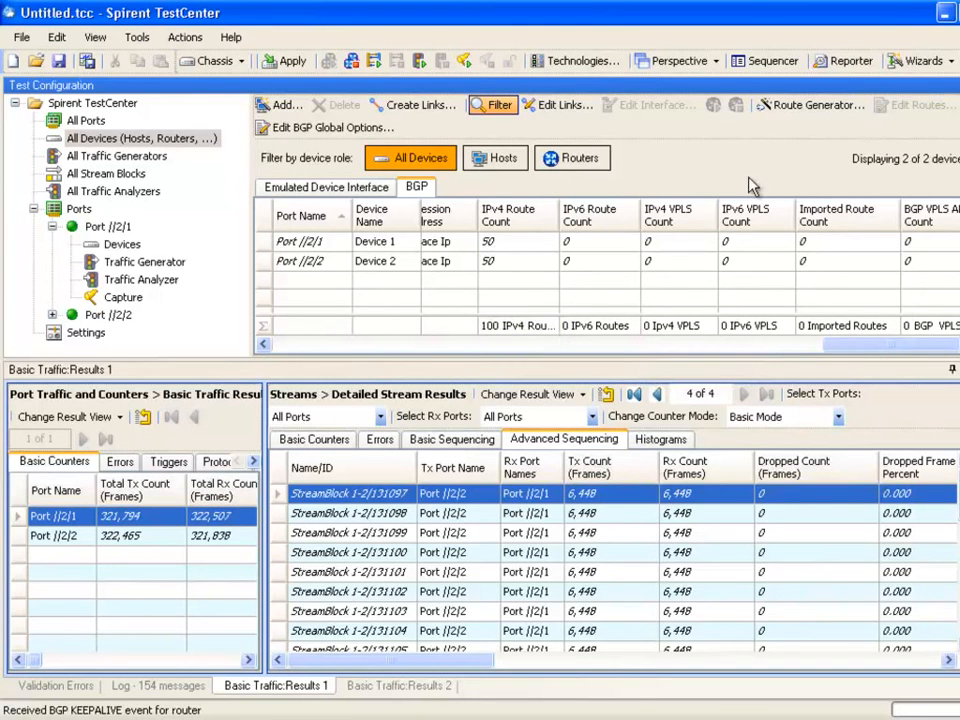
# - Start the BGP Route Table Import wizard from the Routing and MPLS wizards and proceed to the router selection
pyautogui.click(940, 62)
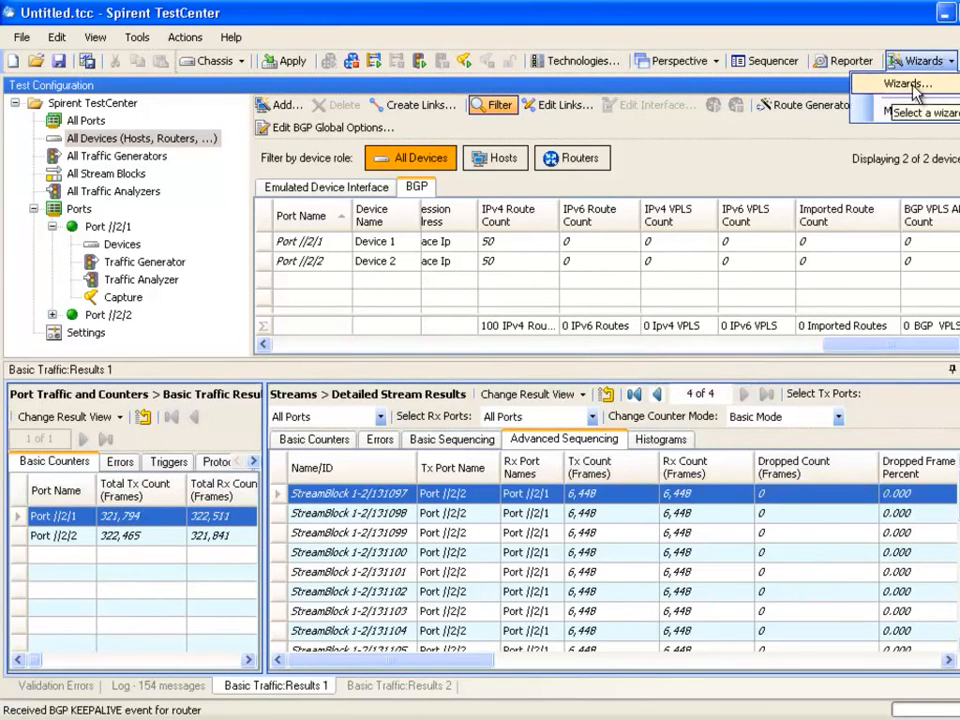
pyautogui.click(911, 85)
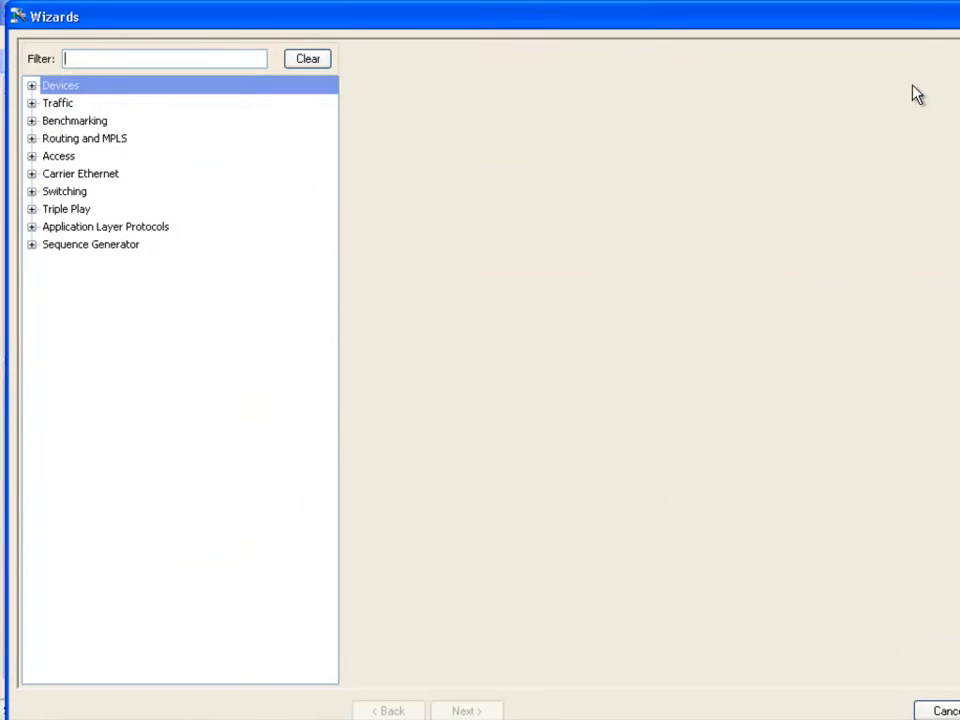
pyautogui.click(32, 139)
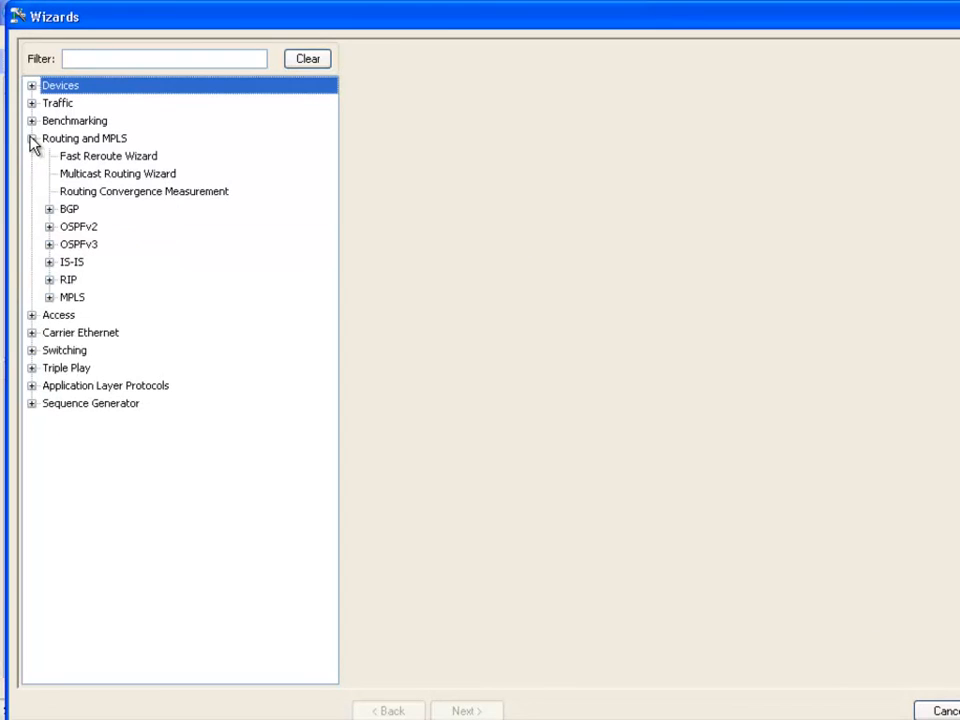
pyautogui.click(49, 209)
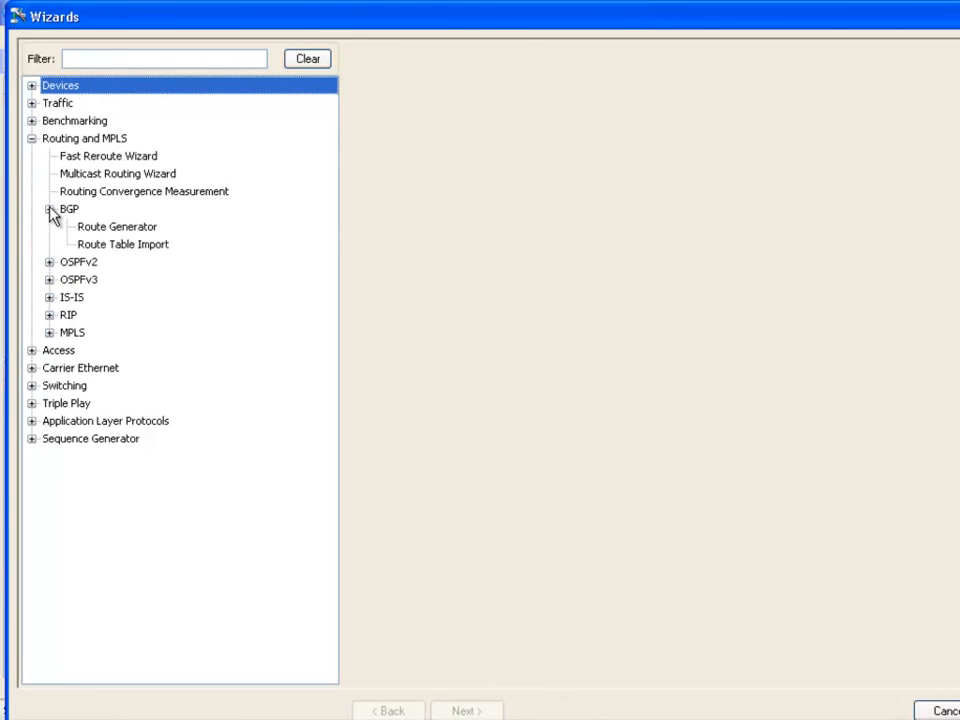
pyautogui.click(117, 246)
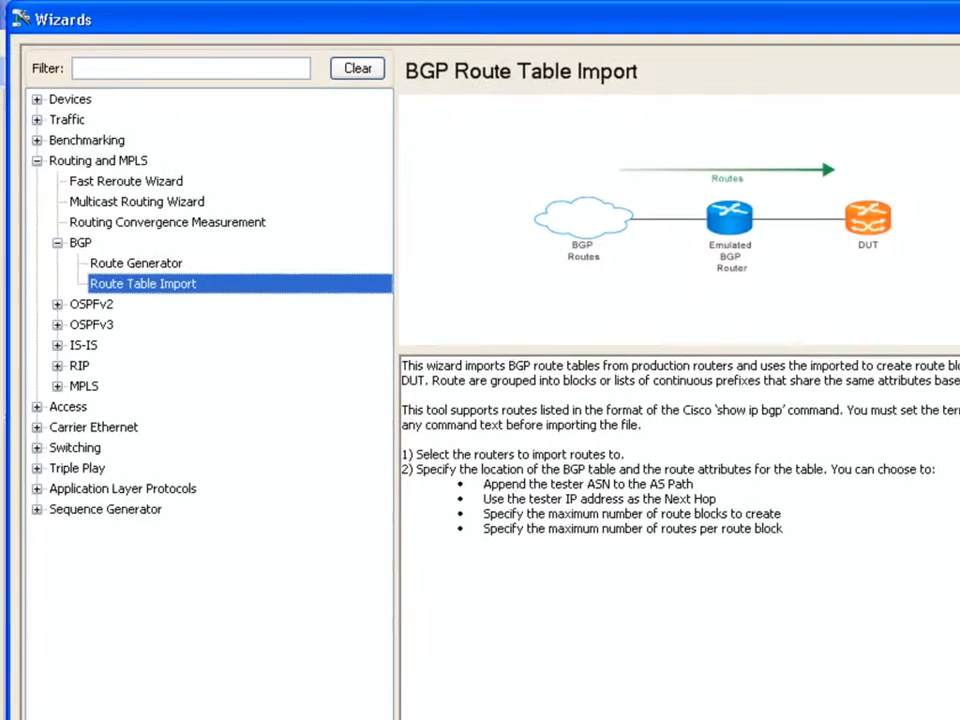
pyautogui.click(955, 715)
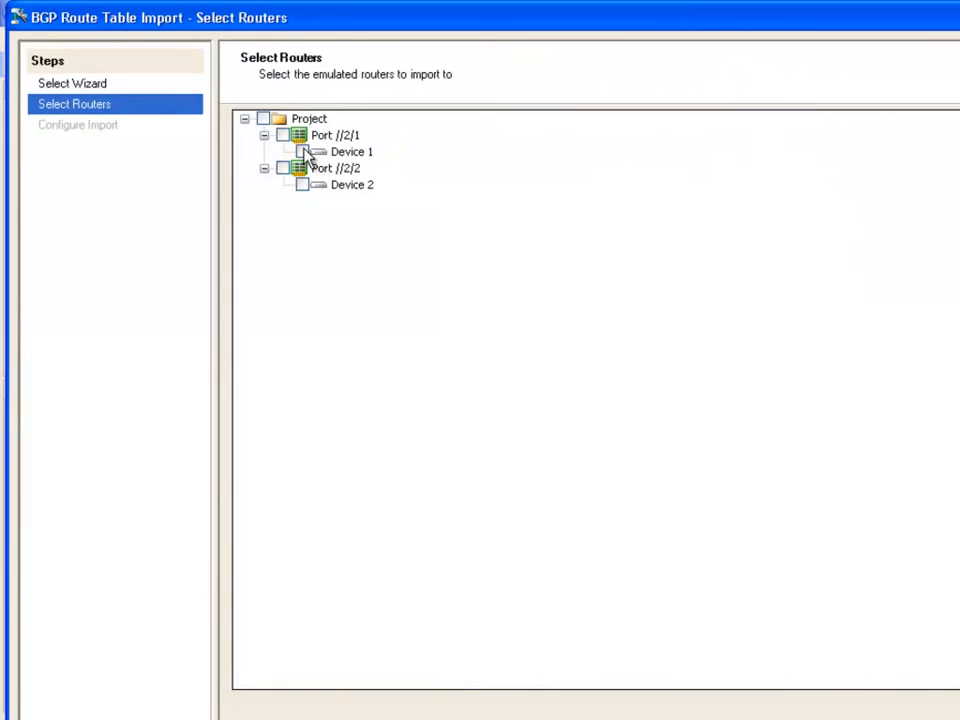
# - Select Device 1 on Port //2/1 as the import target and choose Route_Table.txt from the Desktop as the DUT BGP table file
pyautogui.click(302, 151)
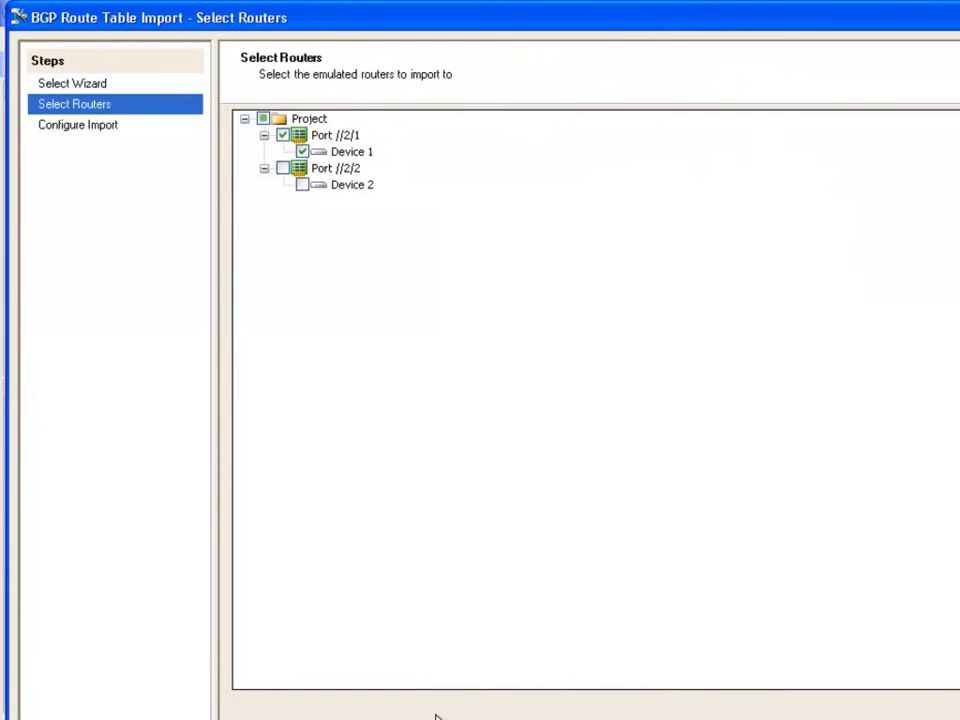
pyautogui.click(955, 715)
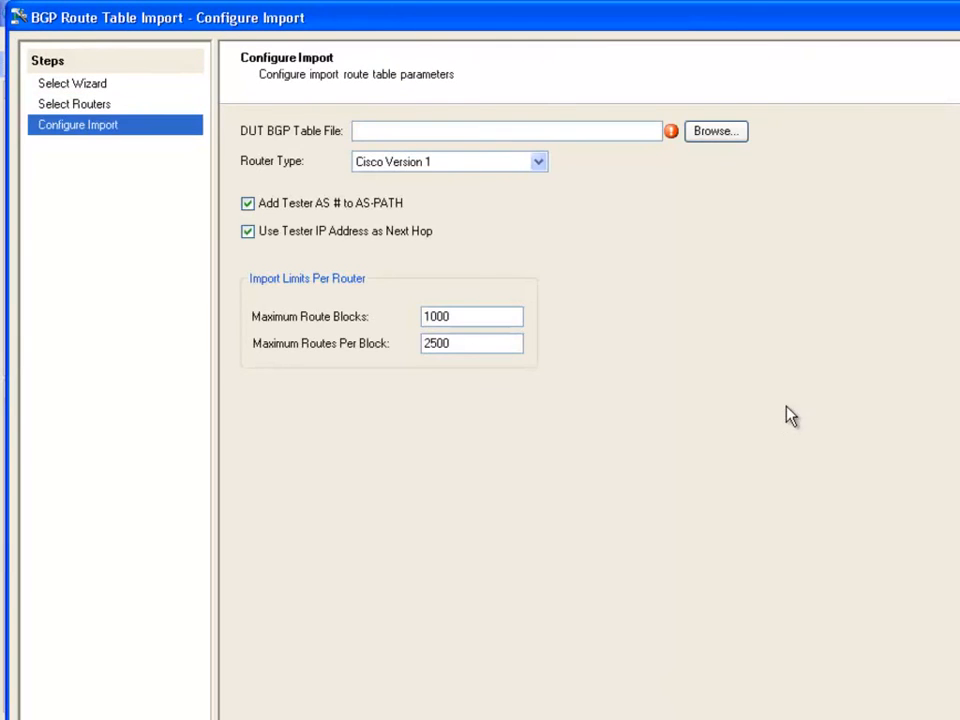
pyautogui.click(716, 134)
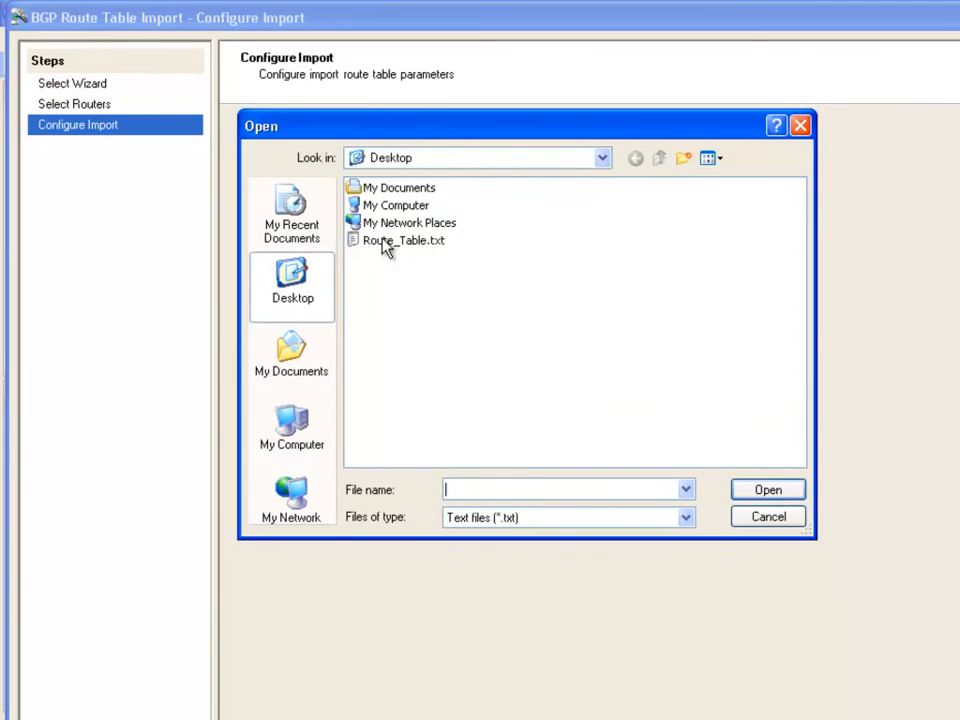
pyautogui.click(383, 241)
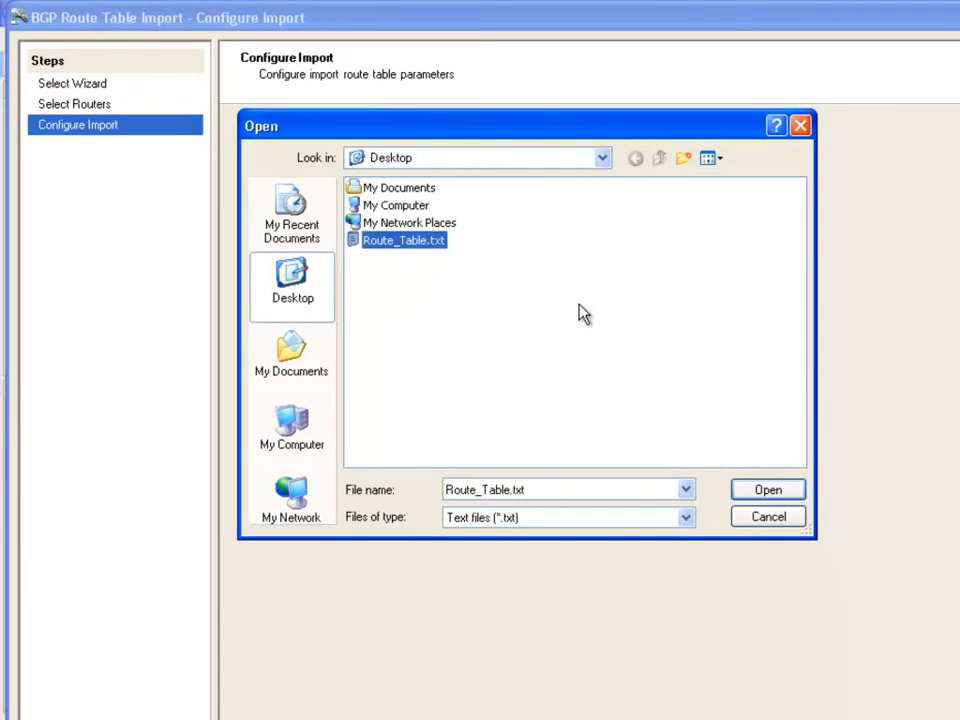
pyautogui.click(770, 492)
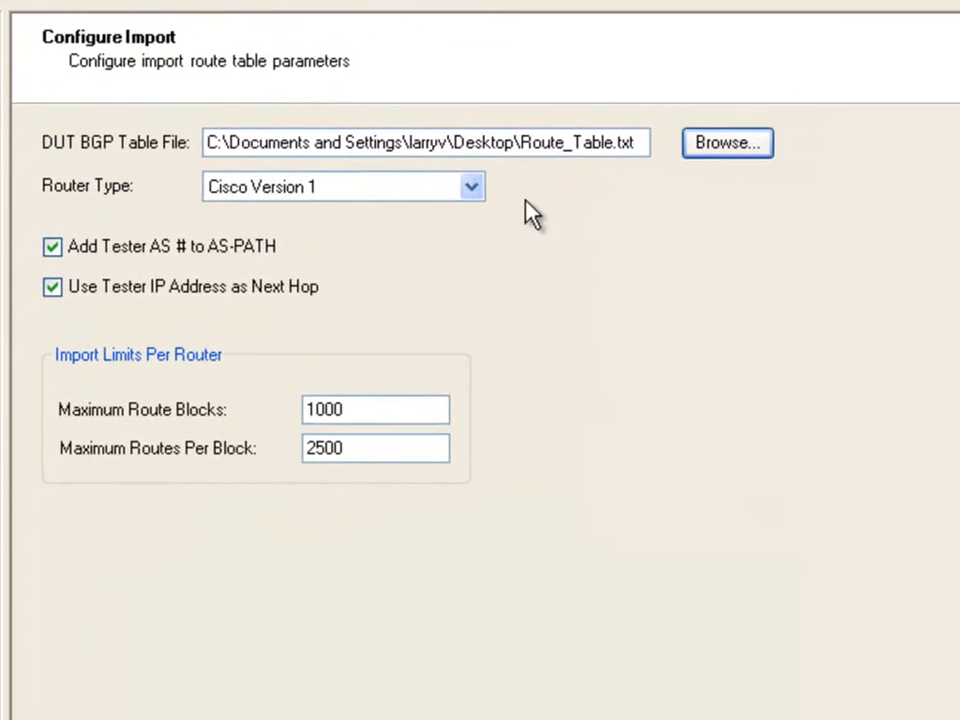
# - Import the route table with router type Cisco Version 1, deleting the existing BGP routes, and dismiss the import summary
pyautogui.click(489, 180)
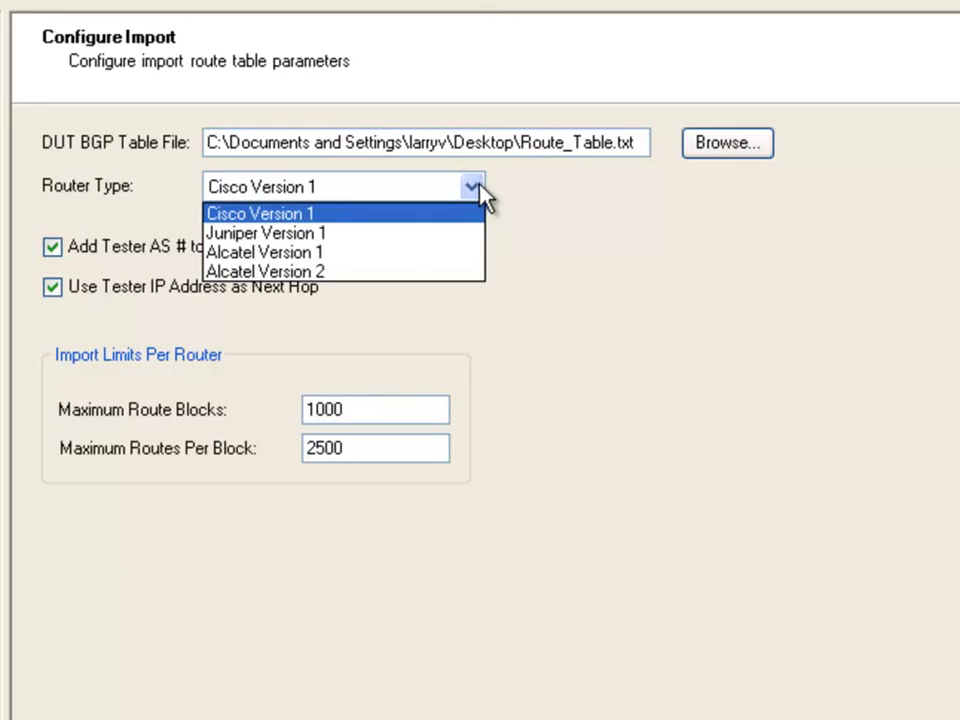
pyautogui.click(532, 191)
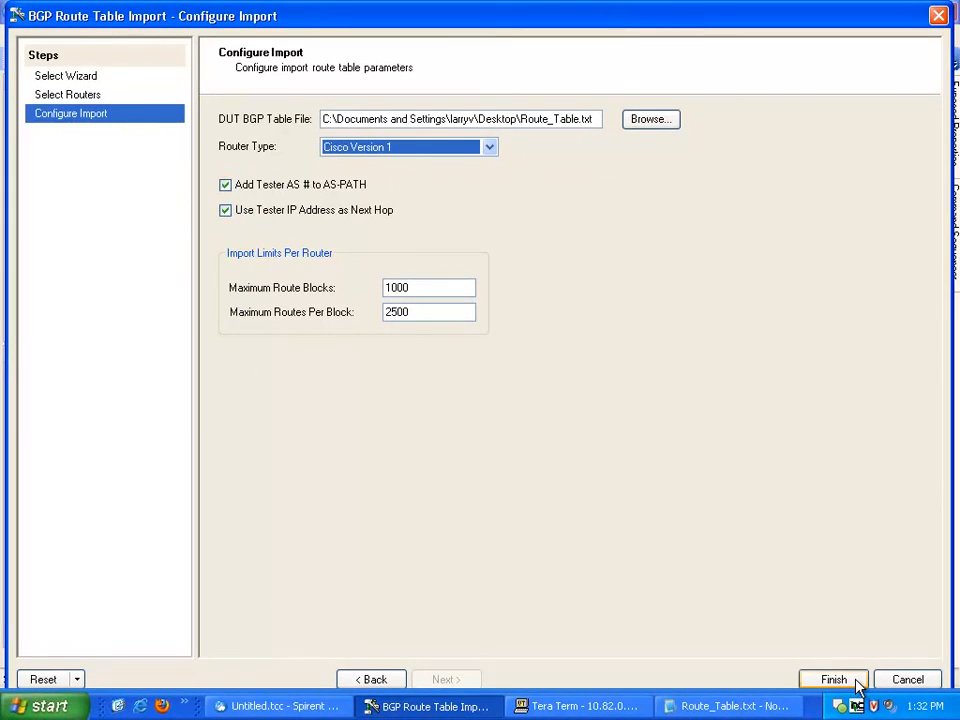
pyautogui.click(857, 680)
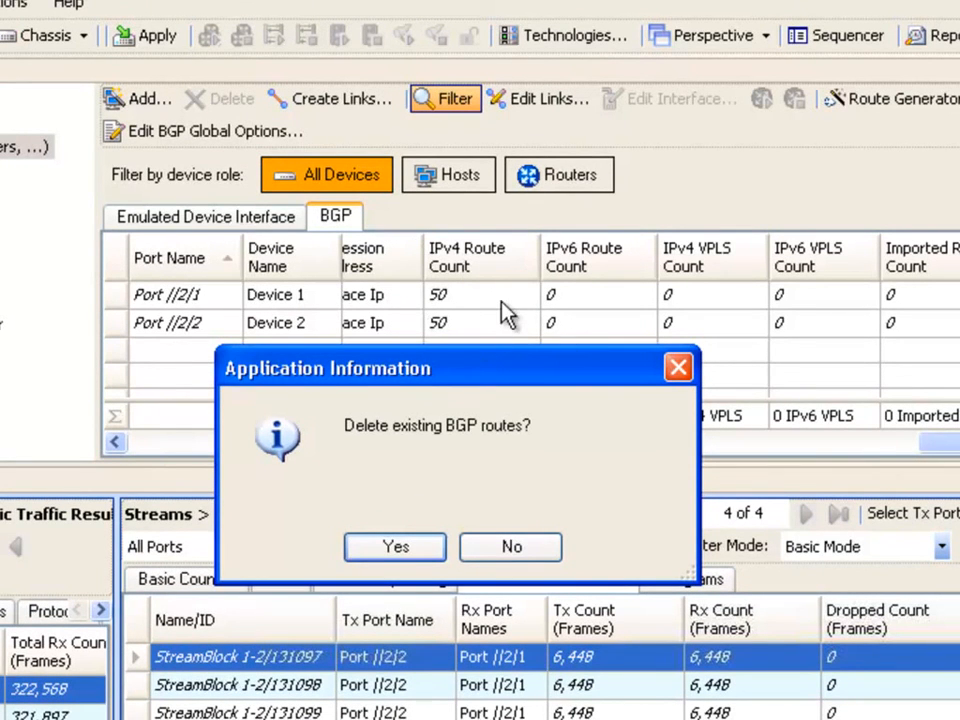
pyautogui.click(402, 548)
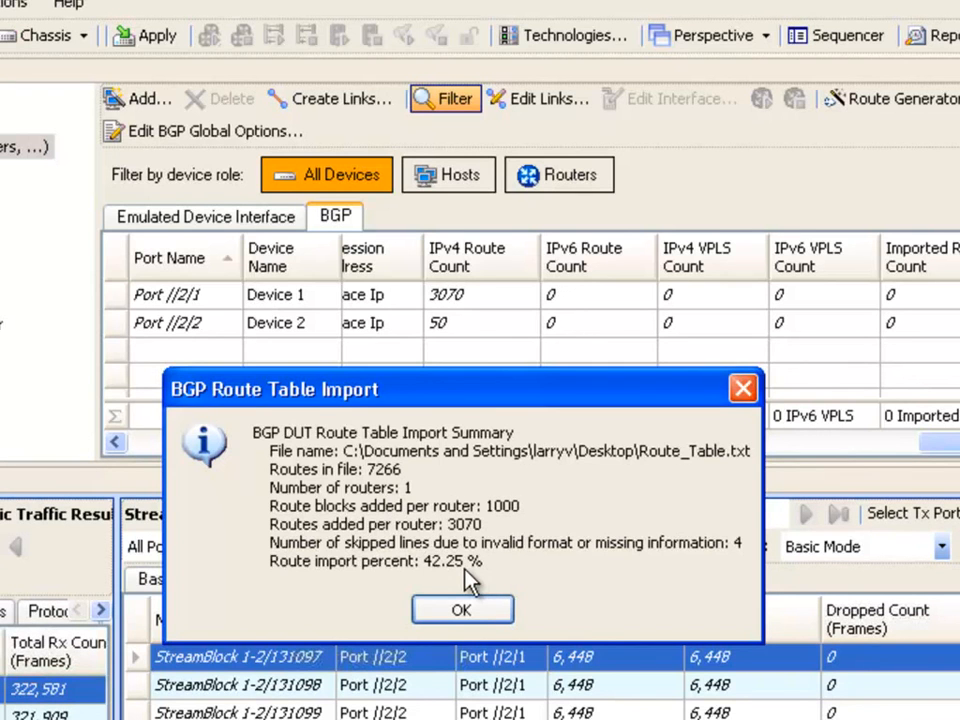
pyautogui.click(465, 612)
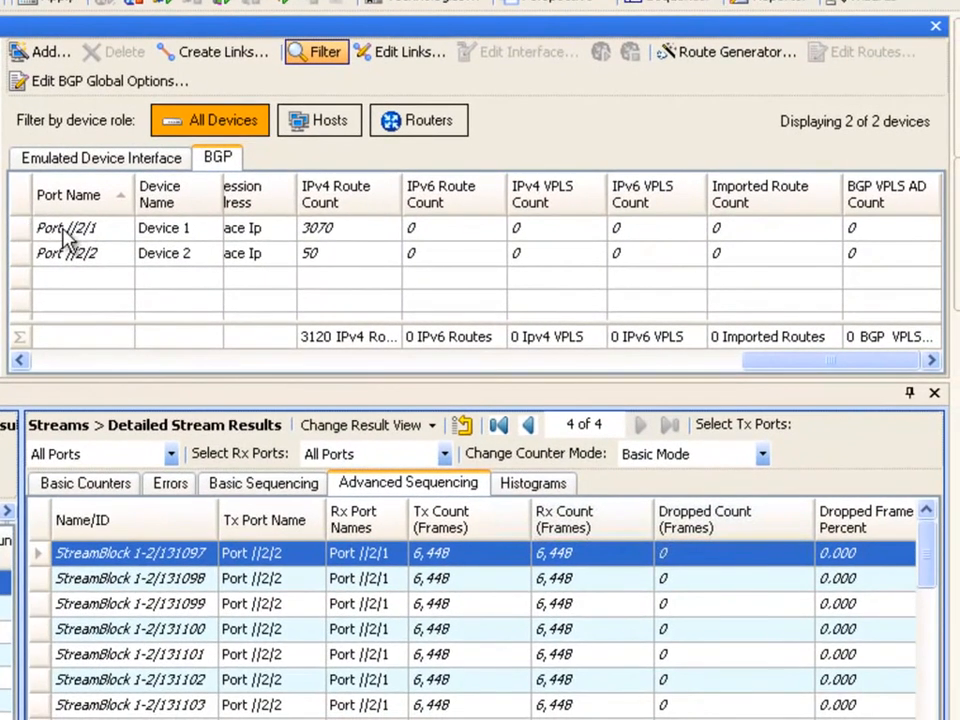
# - Examine the imported IPv4 route blocks of Device 1 on Port //2/1, including their AS path, next hop and community attributes
pyautogui.click(64, 232)
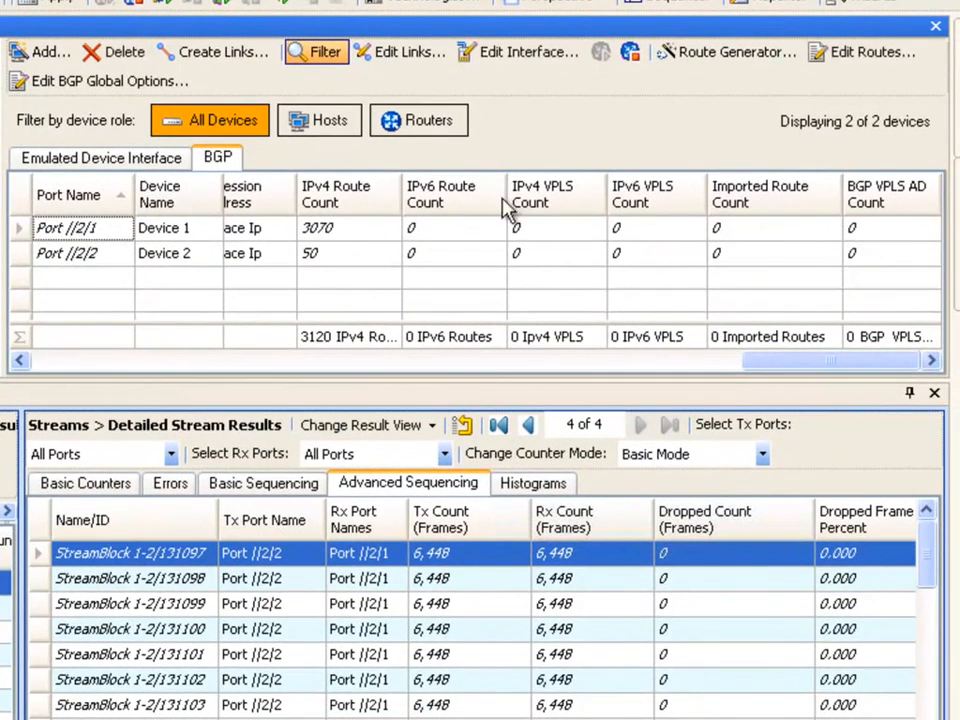
pyautogui.click(864, 55)
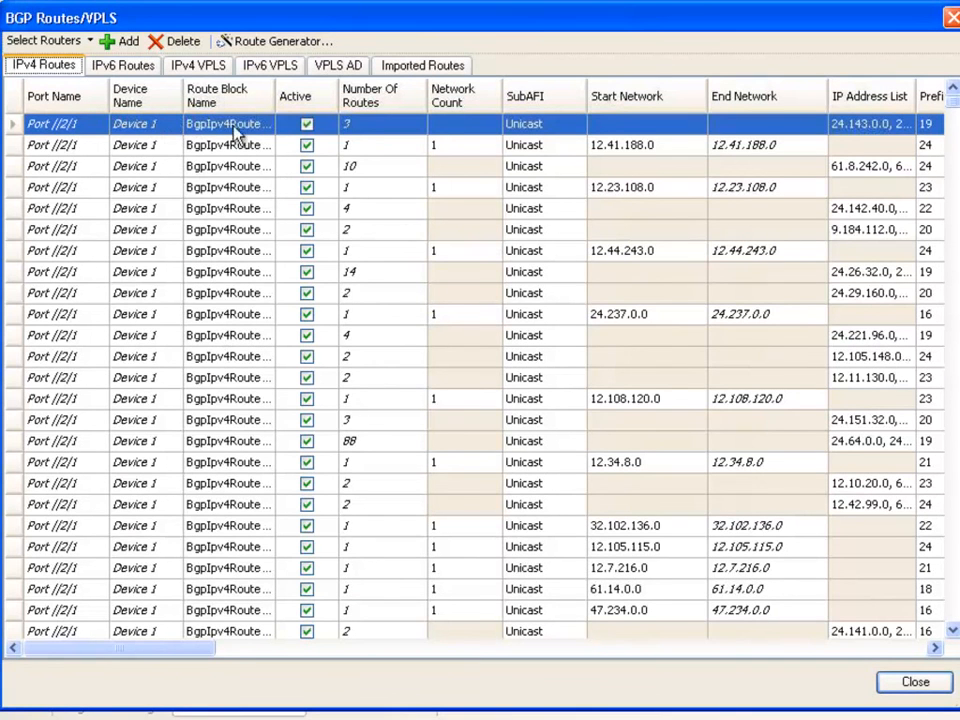
pyautogui.click(370, 130)
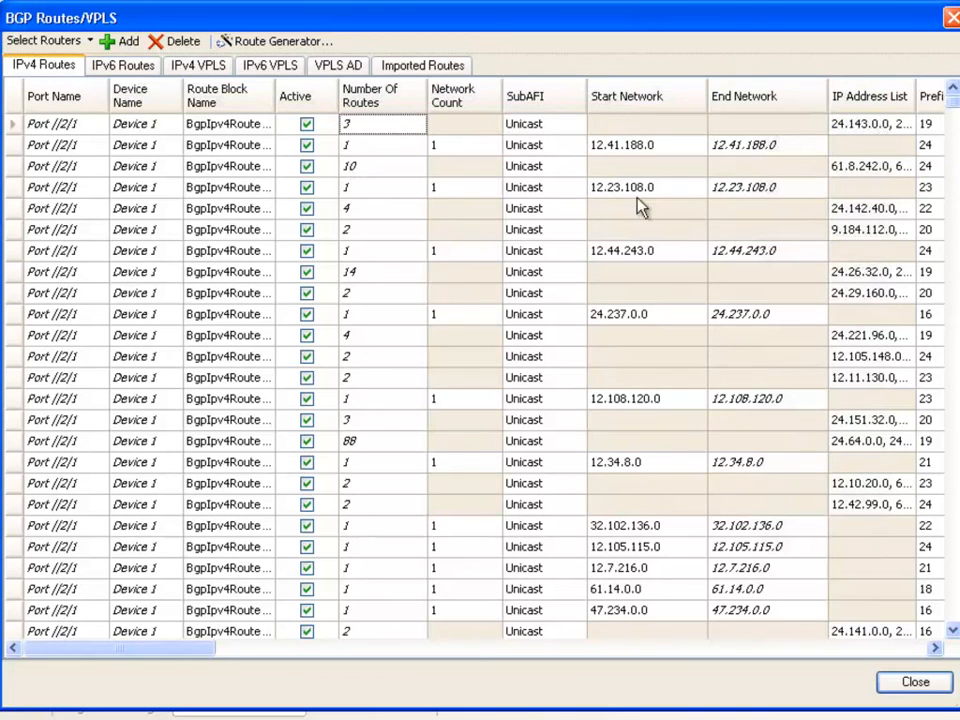
pyautogui.click(881, 651)
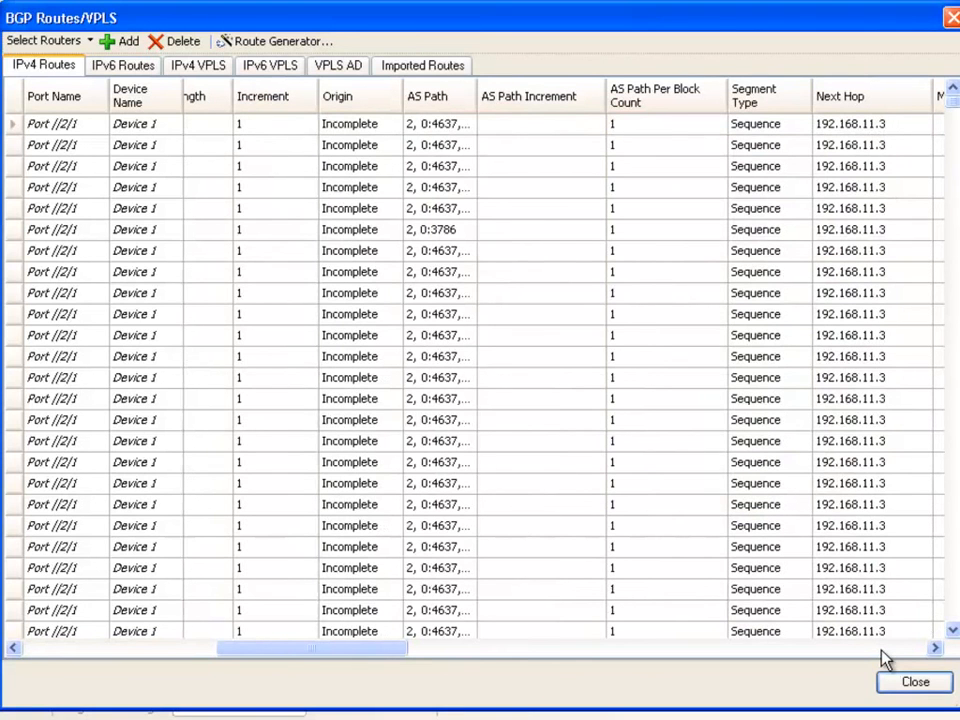
pyautogui.click(884, 652)
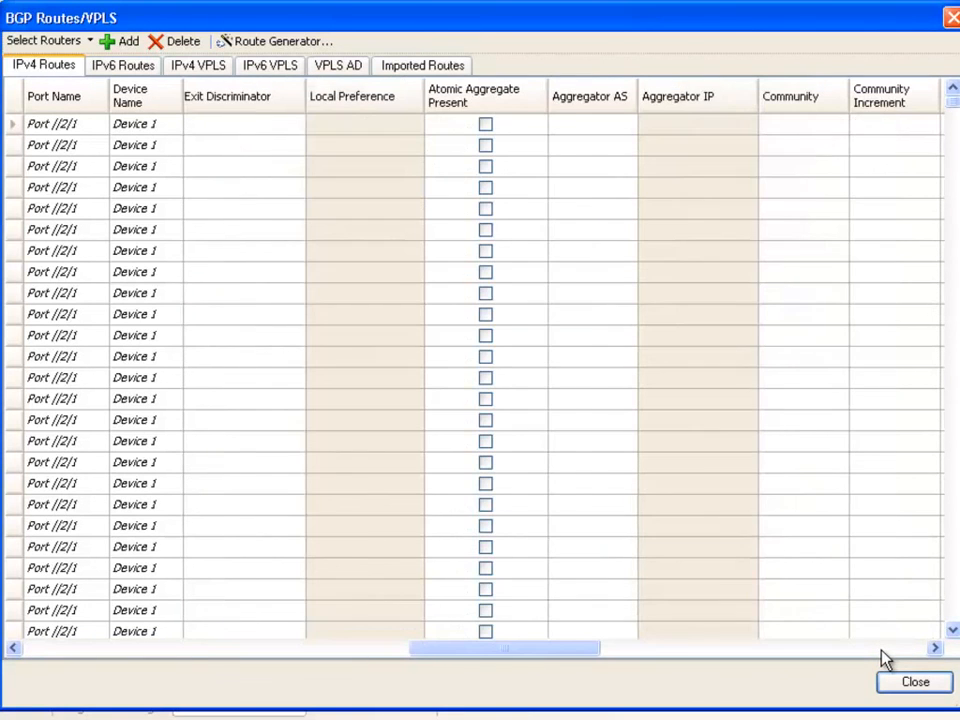
pyautogui.click(94, 650)
pyautogui.click(56, 650)
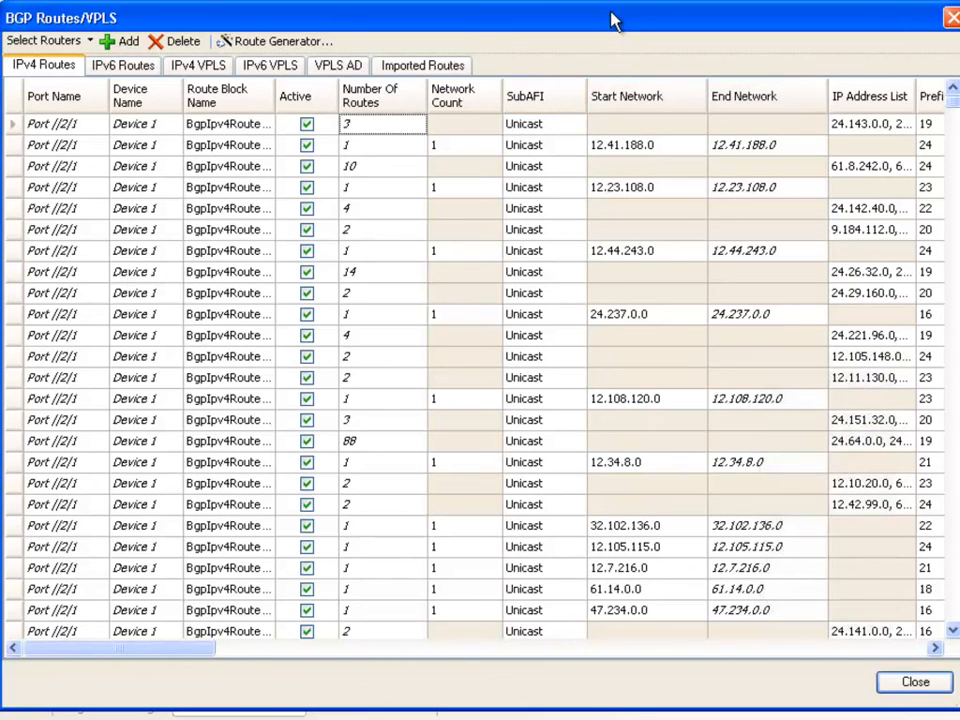
pyautogui.click(912, 684)
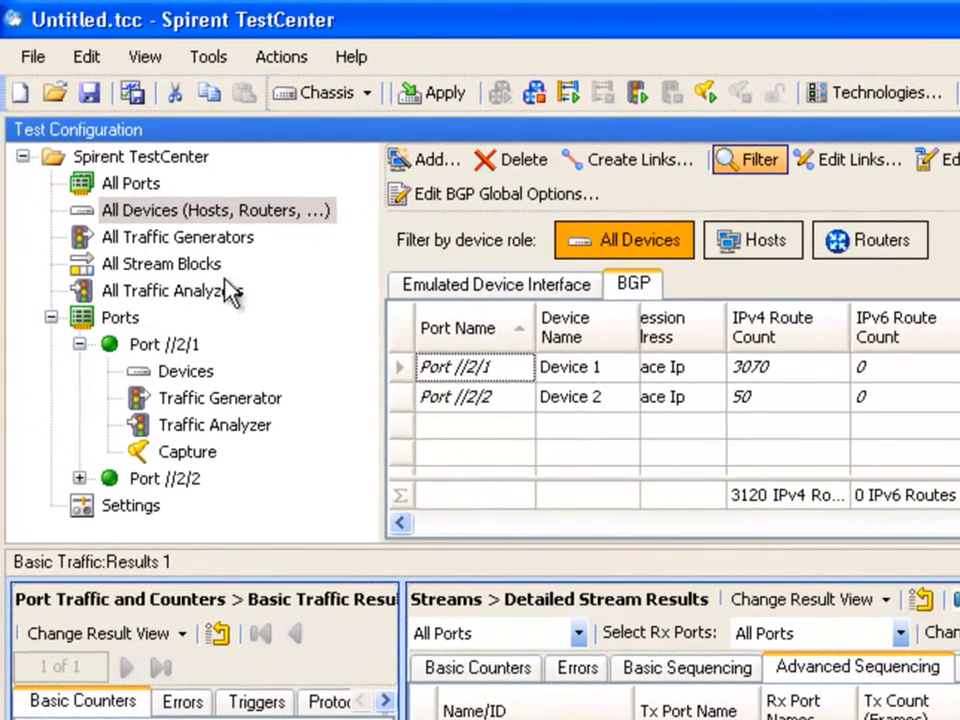
# - Start adding stream blocks with both ports active and select all BGP routes of Device 1 on Port //2/1 as sources
pyautogui.click(183, 263)
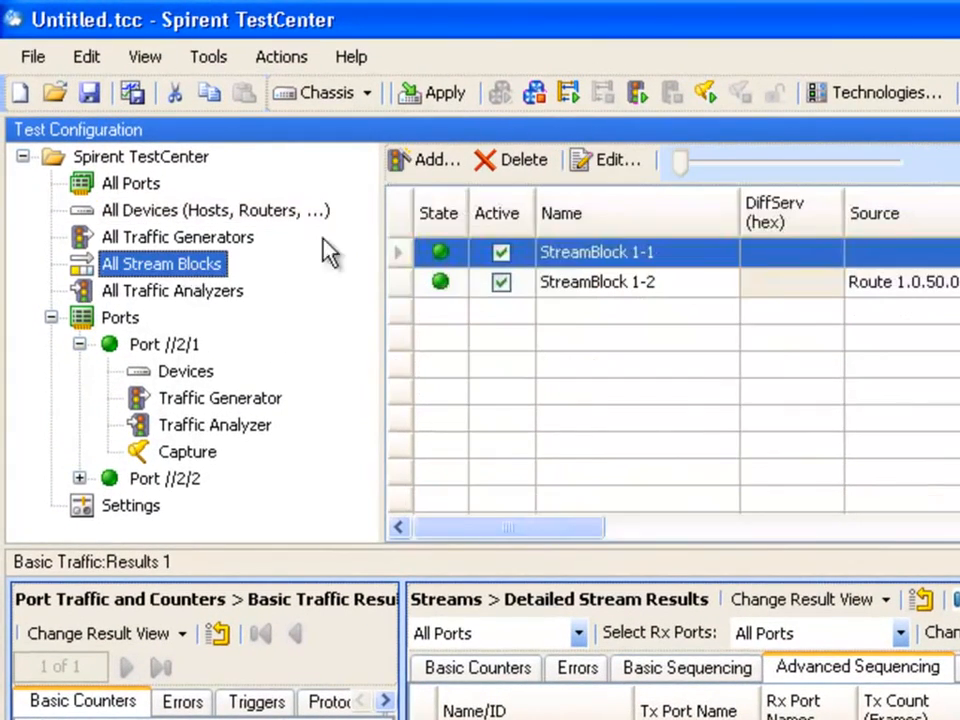
pyautogui.click(421, 168)
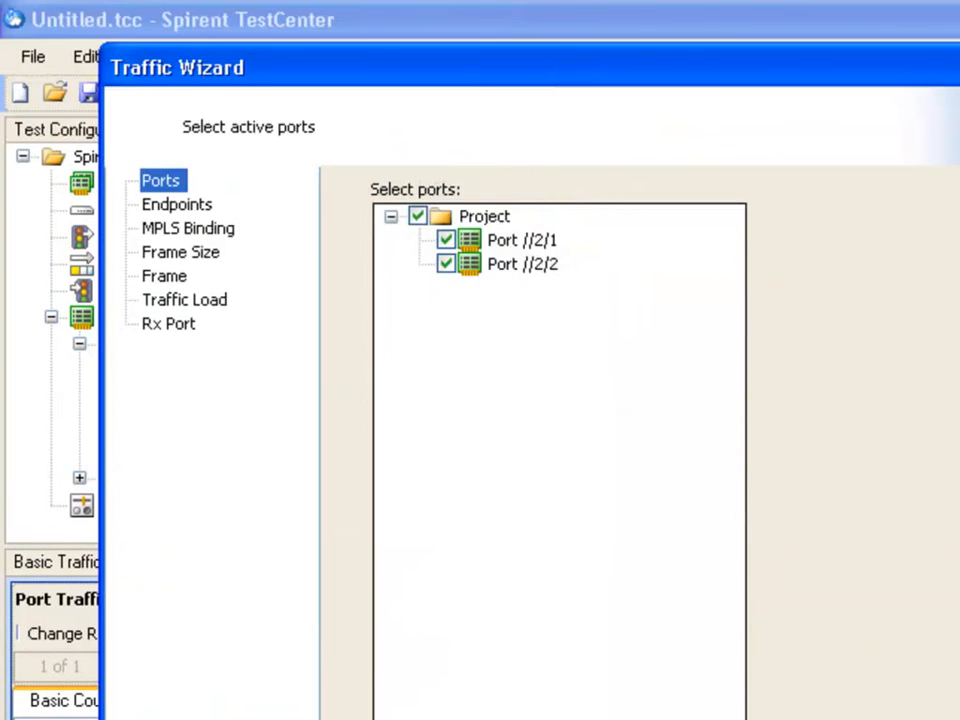
pyautogui.click(729, 699)
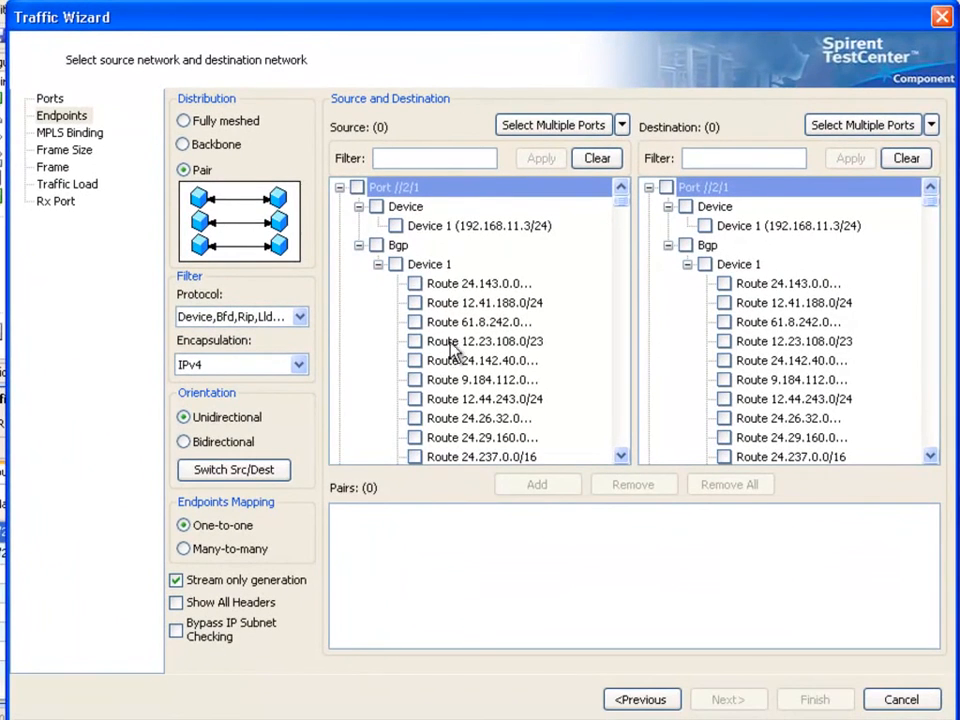
pyautogui.click(395, 264)
pyautogui.click(620, 435)
pyautogui.click(620, 435)
pyautogui.click(620, 435)
pyautogui.click(620, 437)
pyautogui.click(620, 437)
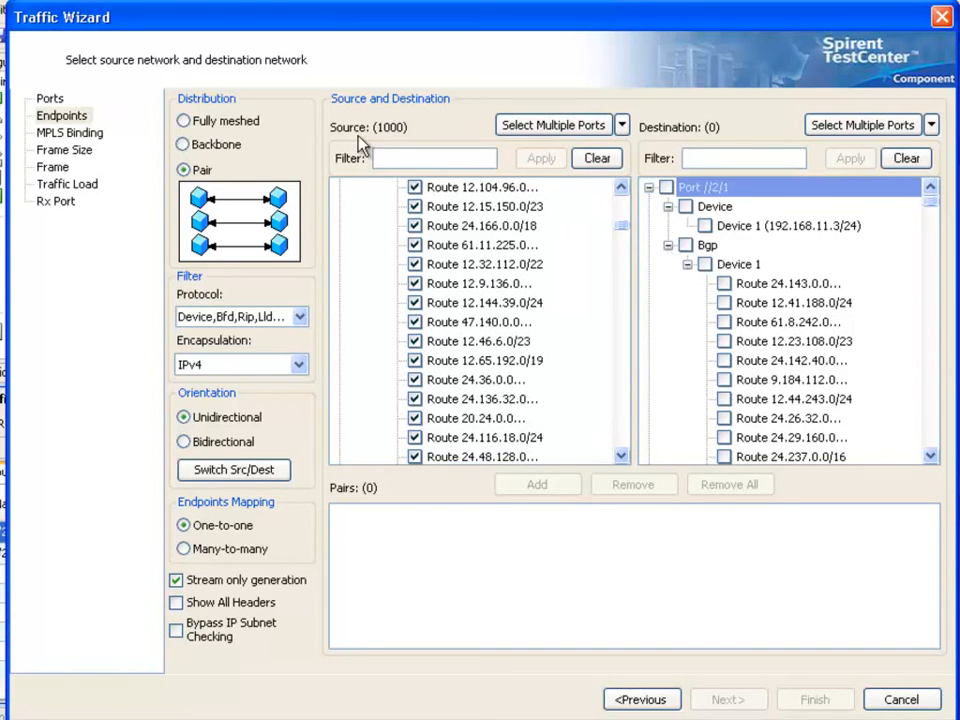
# - Choose Device 2's BGP route 1.0.50.0-1.0.99.0/24 as the destination, make the traffic bidirectional, and add the endpoint pairs
pyautogui.click(668, 245)
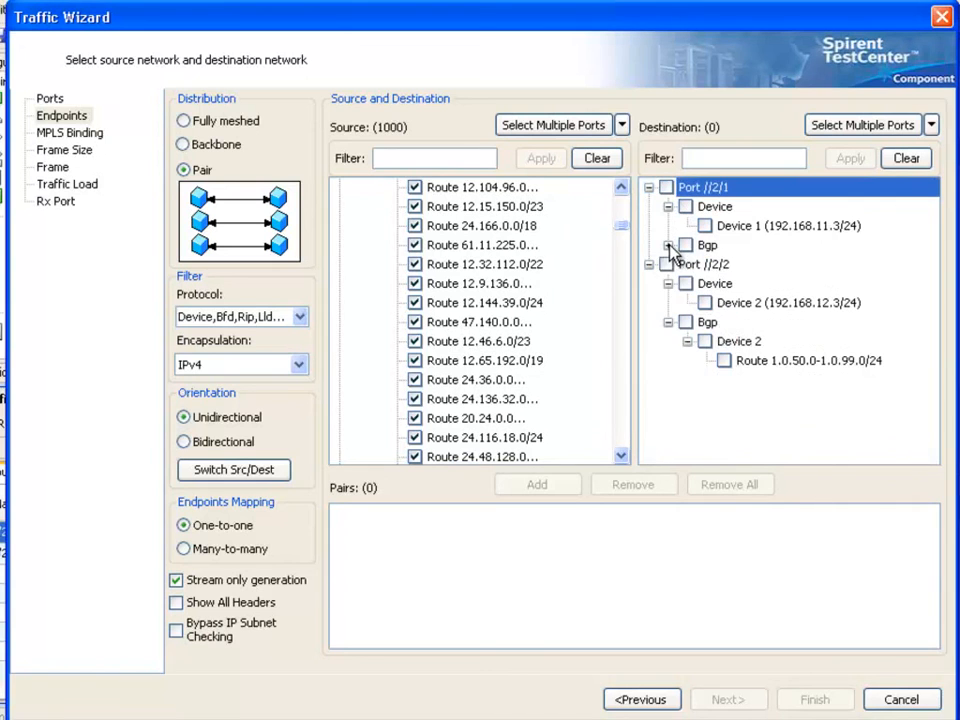
pyautogui.click(726, 361)
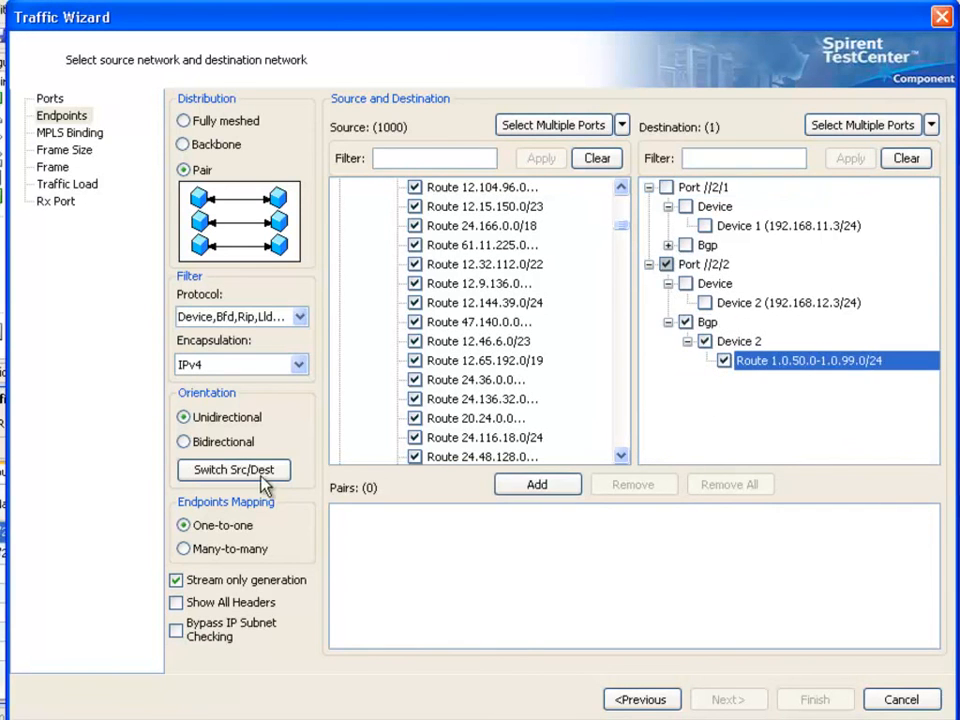
pyautogui.click(192, 442)
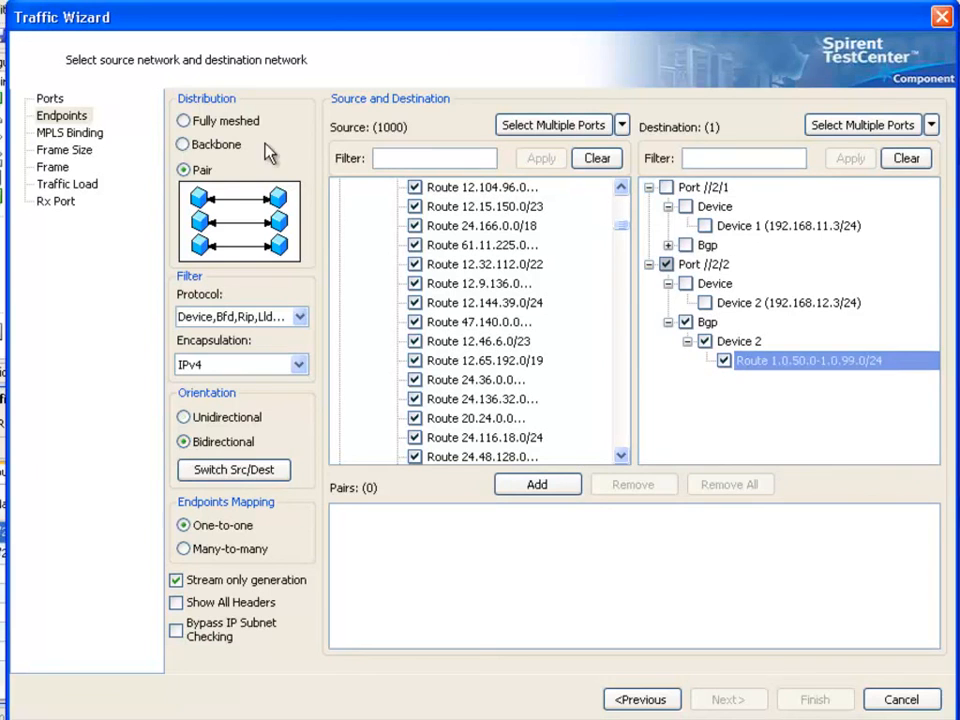
pyautogui.click(537, 486)
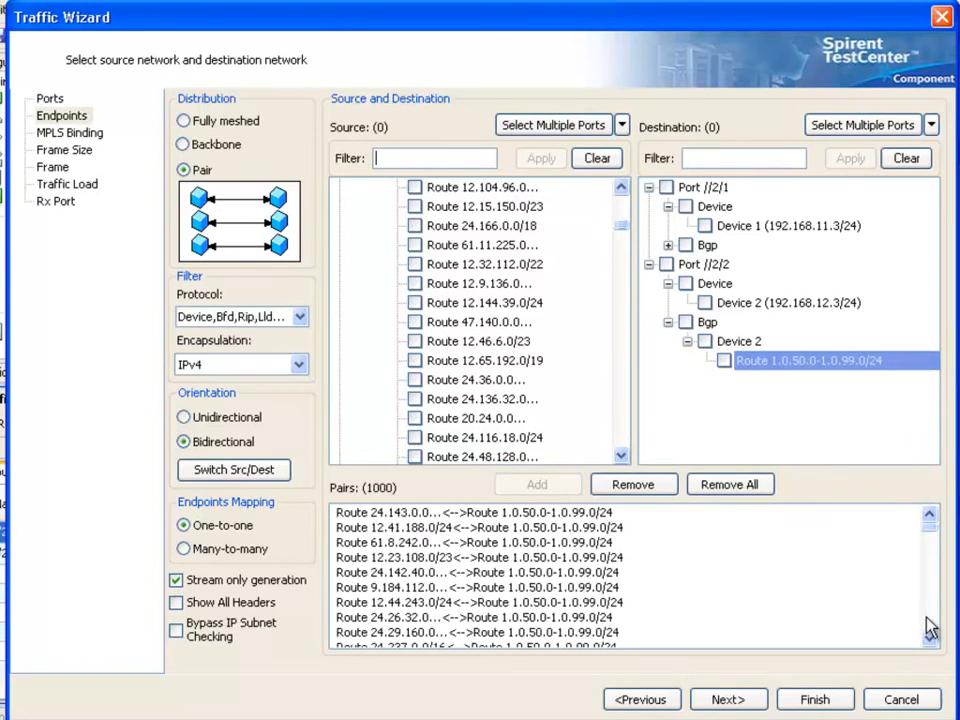
# - Review the list of endpoint pairs and finish the Traffic Wizard without overwriting the existing stream configuration
pyautogui.scroll(-20, 930, 628)
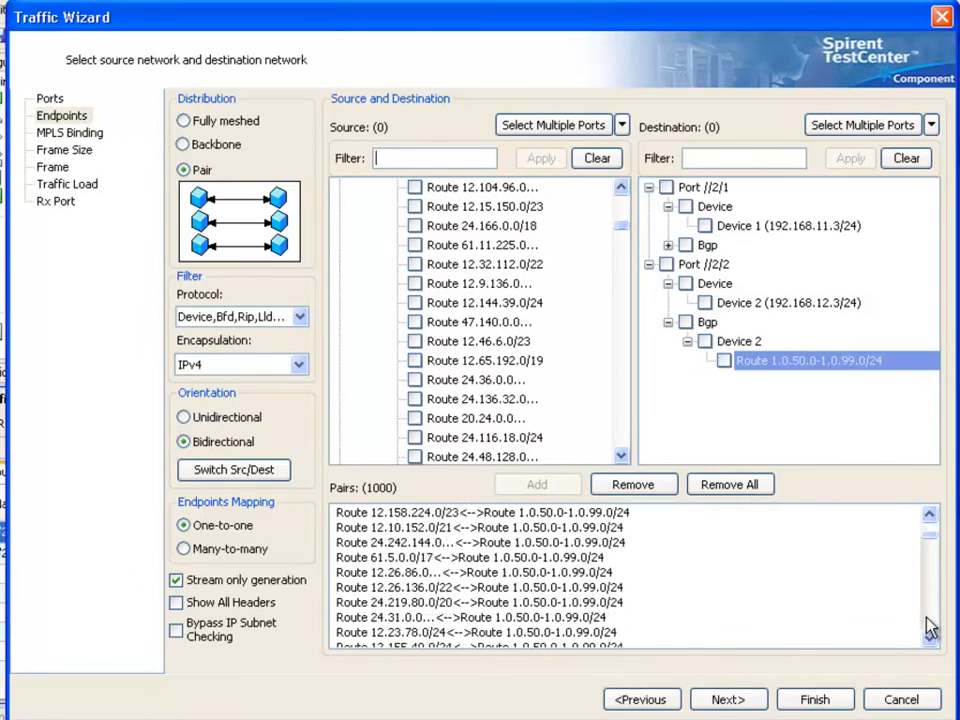
pyautogui.scroll(-20, 930, 628)
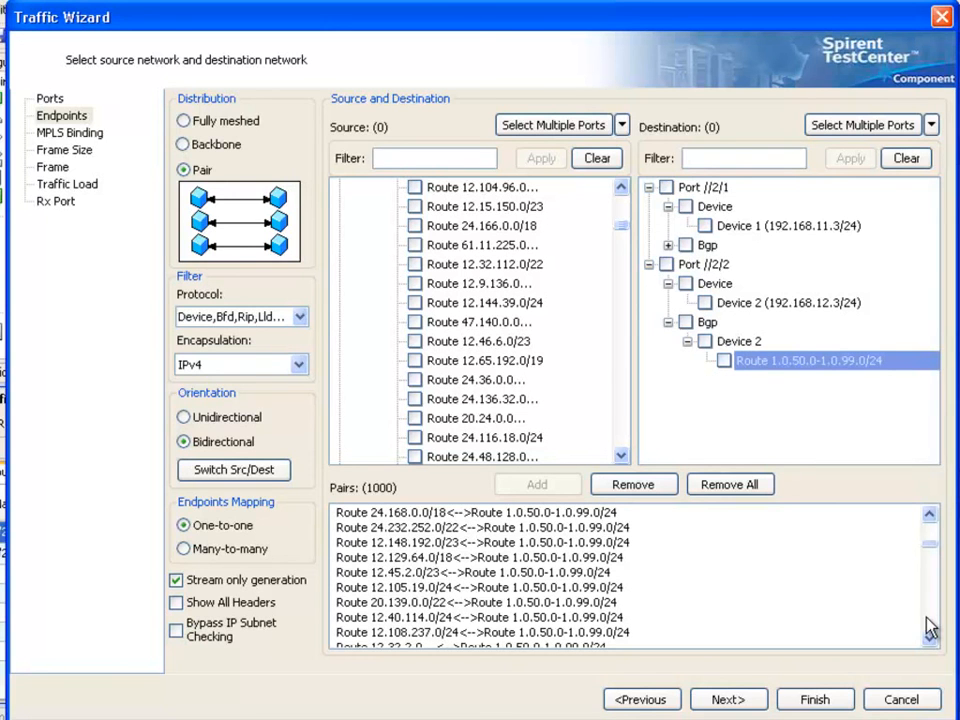
pyautogui.click(820, 700)
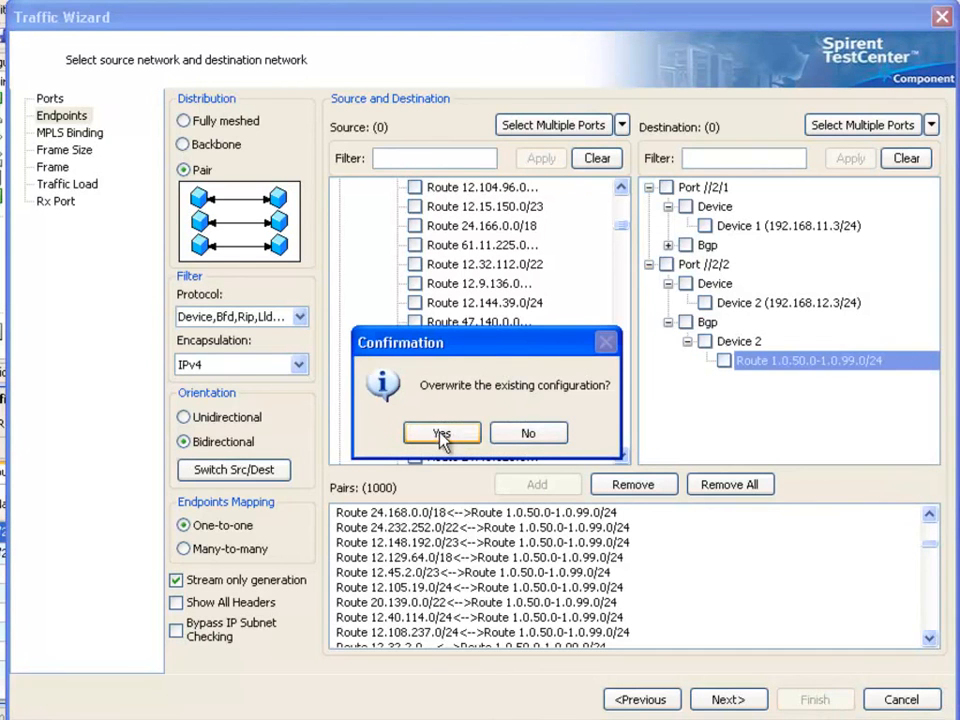
pyautogui.click(525, 434)
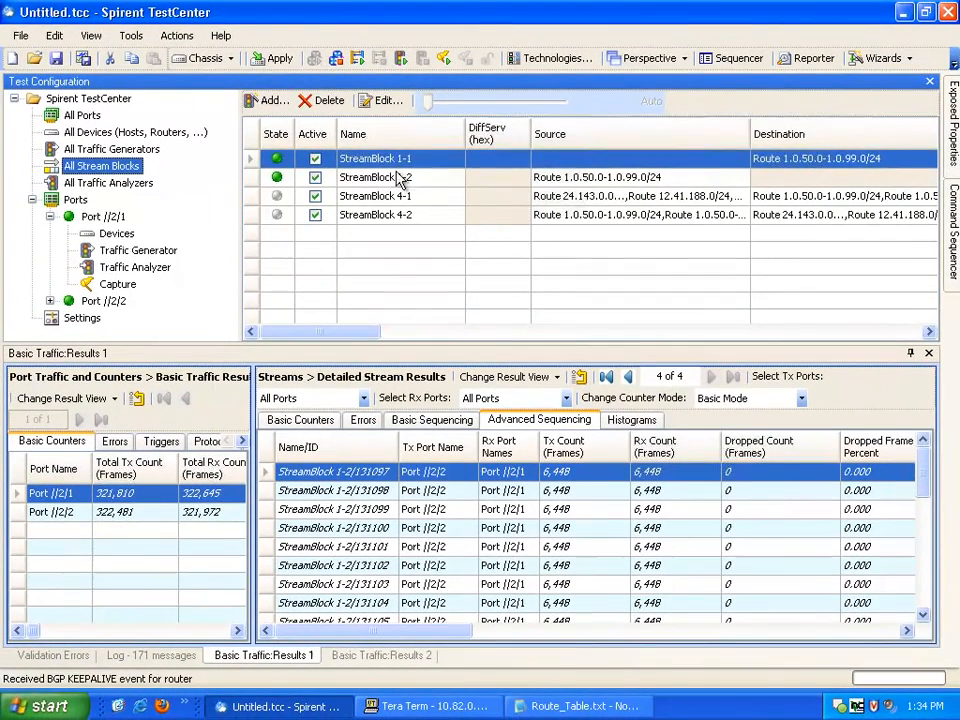
# - Compare the original stream blocks 1-1 and 1-2 with the added stream blocks 4-1 and 4-2
pyautogui.doubleClick(395, 178)
pyautogui.click(400, 162)
pyautogui.click(401, 175)
pyautogui.click(384, 193)
pyautogui.click(408, 216)
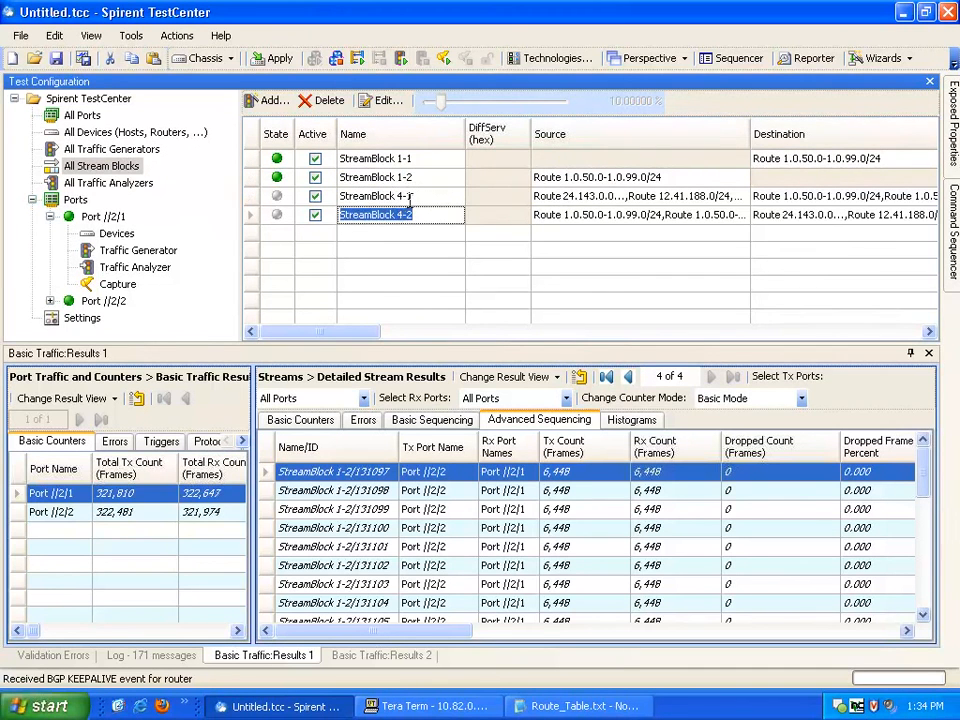
# - Return to the BGP settings of all devices and switch the stream results view to the Routing and MPLS BGP Results
pyautogui.click(92, 133)
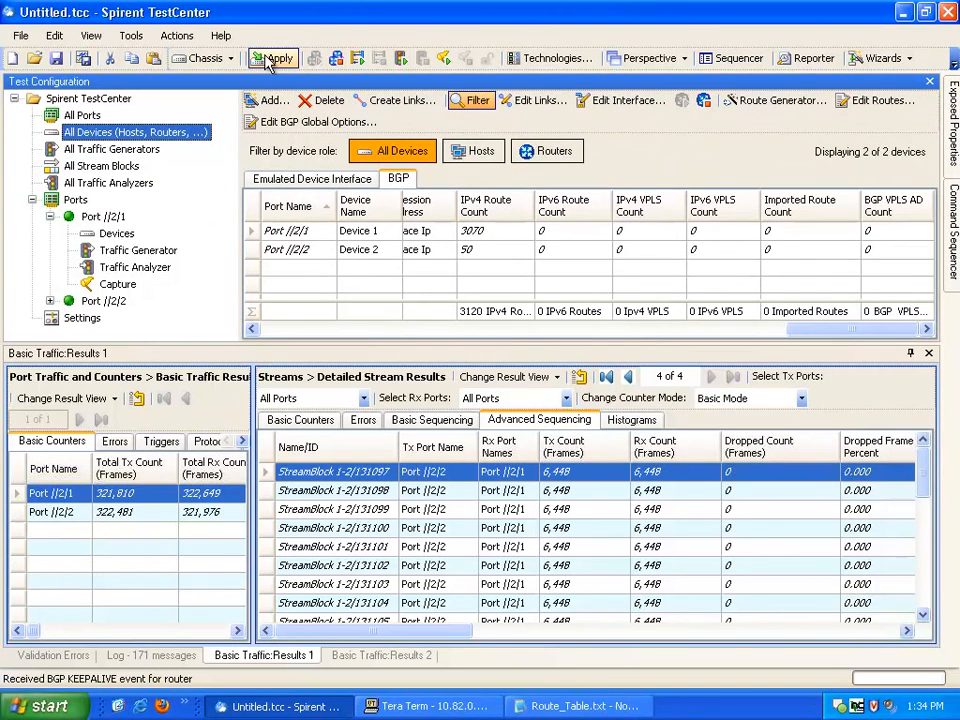
pyautogui.click(505, 376)
pyautogui.click(568, 671)
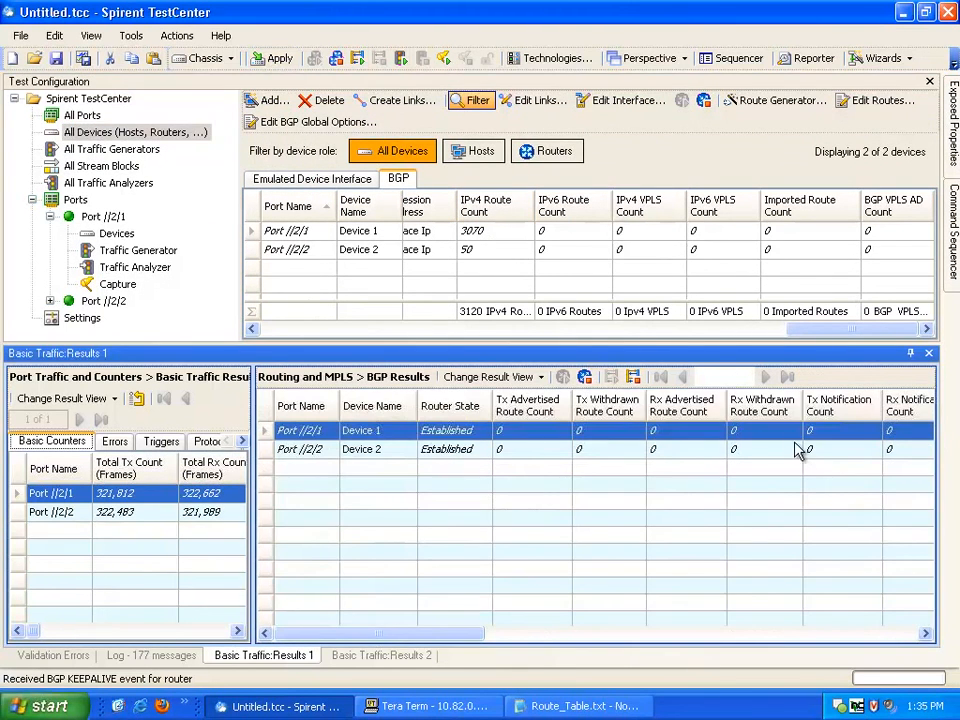